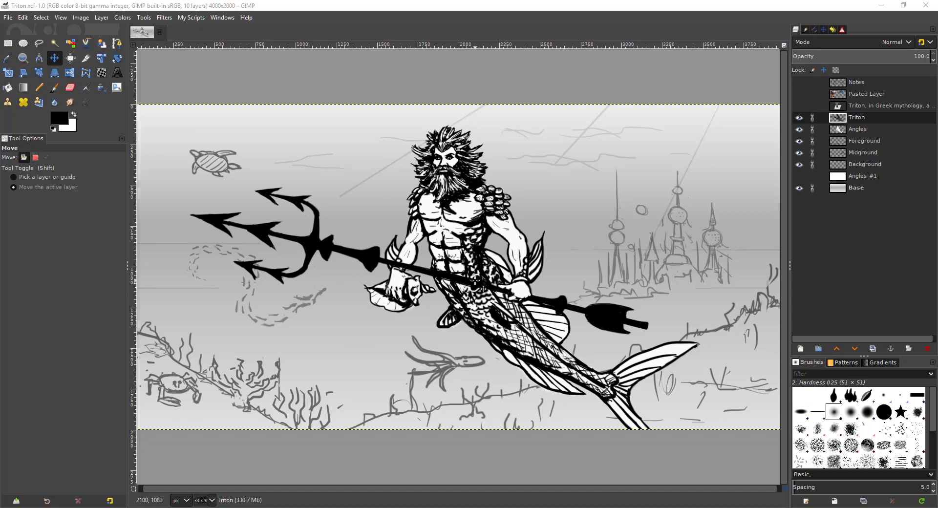
# Step: Switch to the Paintbrush and look over the Triton figure and the surrounding underwater sketch
pyautogui.press('p')
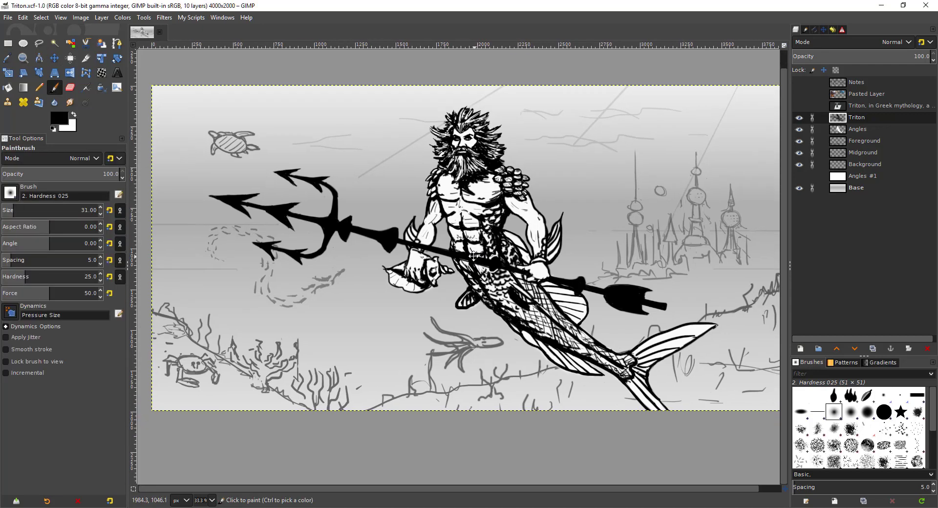
pyautogui.scroll(-1, 484, 275)
pyautogui.scroll(1, 482, 284)
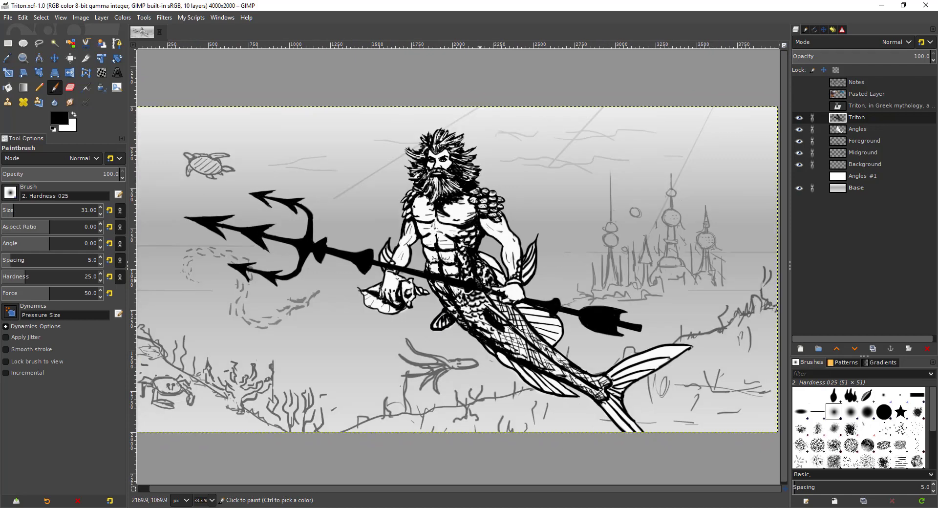
pyautogui.moveTo(449, 324); pyautogui.dragTo(458, 321)
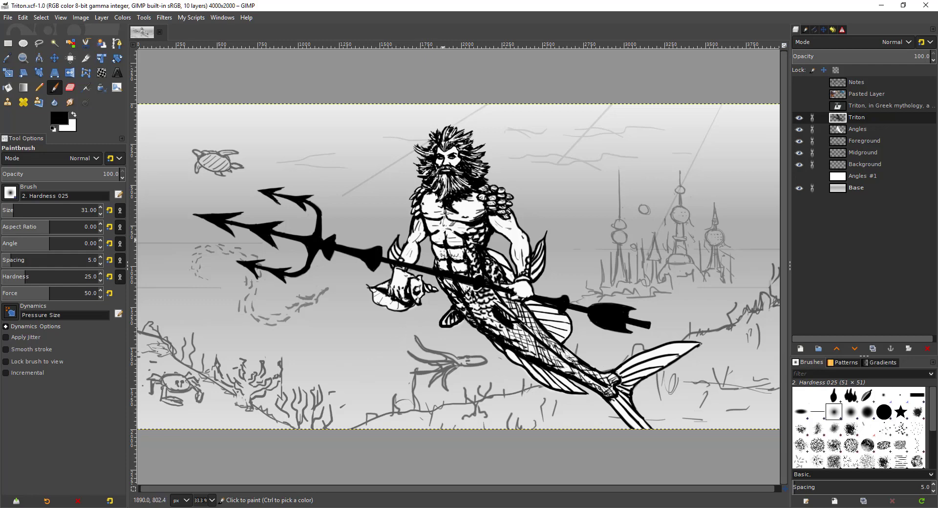
pyautogui.moveTo(435, 274)
pyautogui.mouseDown()
pyautogui.moveTo(428, 302)
pyautogui.moveTo(463, 269)
pyautogui.moveTo(438, 270)
pyautogui.mouseUp()
pyautogui.scroll(1, 442, 239)
pyautogui.scroll(-1, 441, 239)
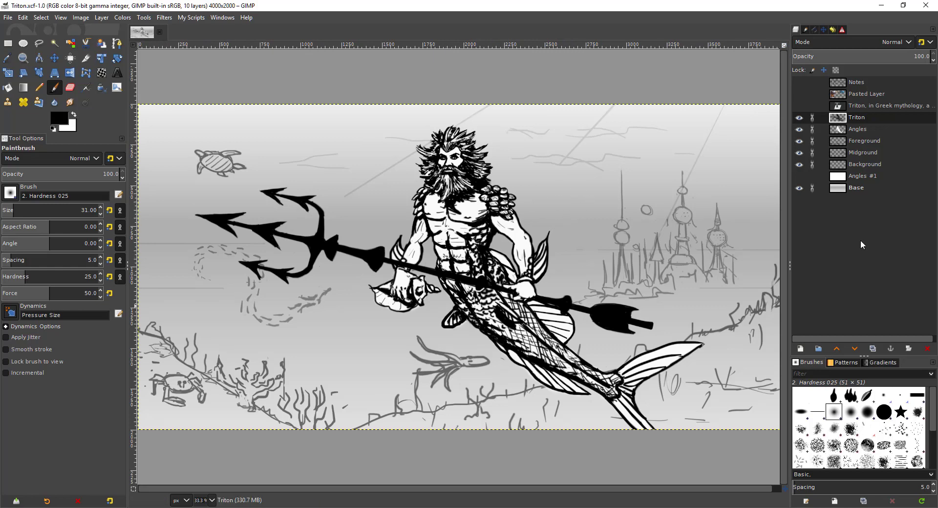
# Step: Select the Angles layer and examine Triton's torso, arms, shell and tail up close
pyautogui.click(862, 132)
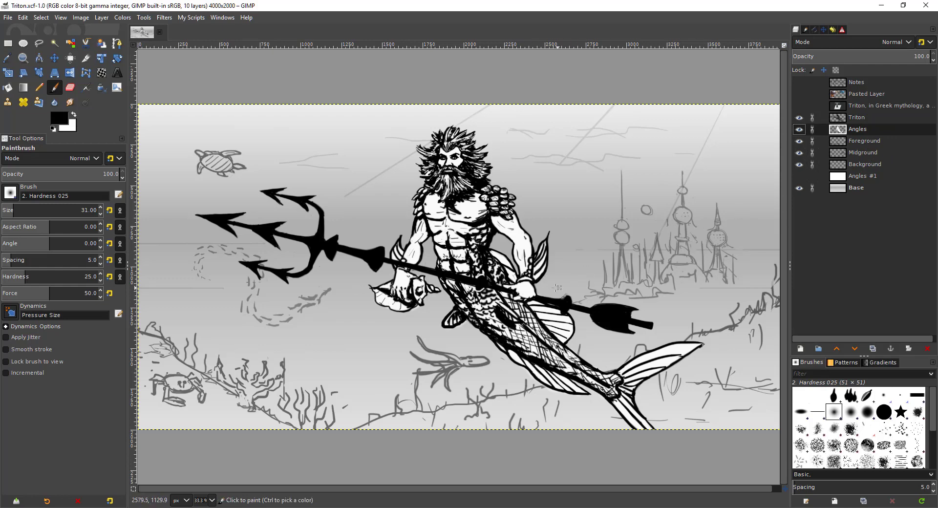
pyautogui.moveTo(523, 274)
pyautogui.mouseDown()
pyautogui.moveTo(521, 245)
pyautogui.moveTo(483, 284)
pyautogui.moveTo(527, 247)
pyautogui.moveTo(521, 241)
pyautogui.moveTo(520, 252)
pyautogui.moveTo(532, 248)
pyautogui.moveTo(527, 275)
pyautogui.mouseUp()
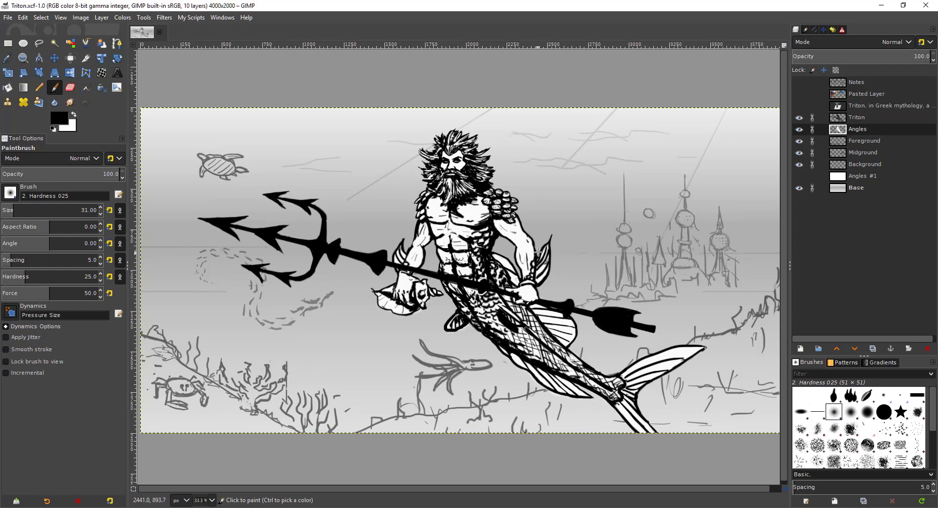
pyautogui.scroll(1, 539, 252)
pyautogui.scroll(-1, 542, 252)
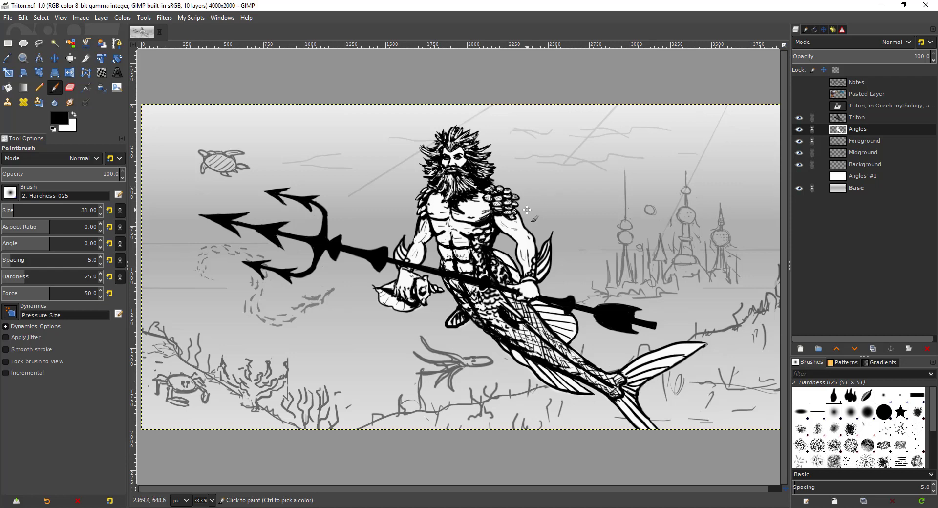
pyautogui.scroll(2, 425, 296)
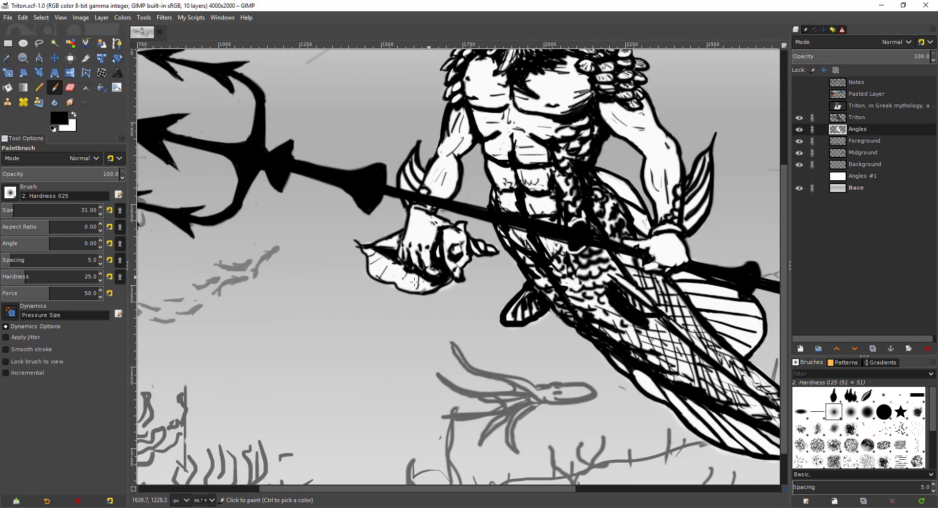
pyautogui.scroll(2, 415, 283)
pyautogui.scroll(-2, 399, 254)
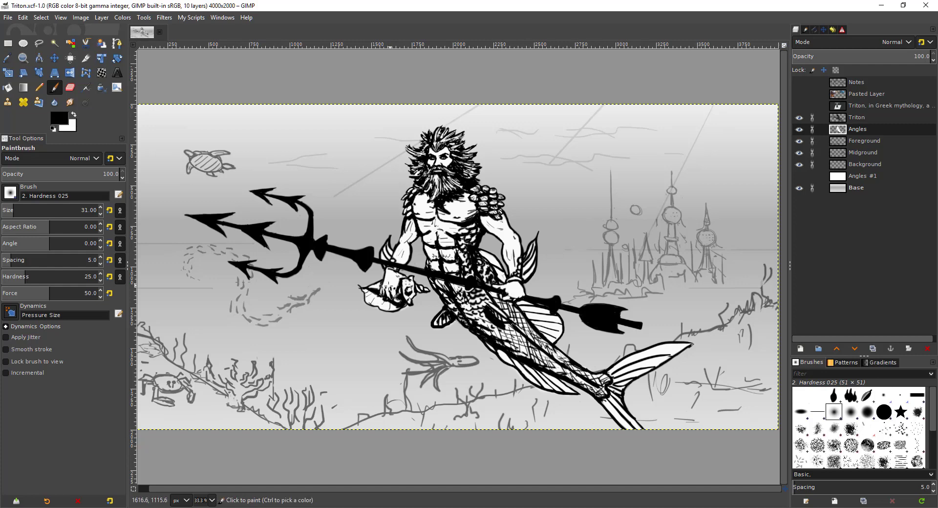
pyautogui.moveTo(369, 324); pyautogui.dragTo(388, 302)
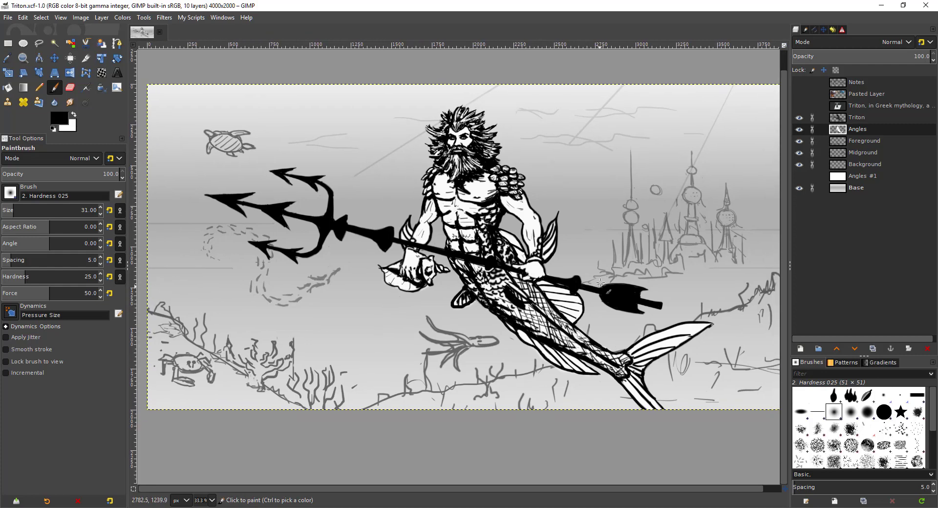
pyautogui.moveTo(599, 259); pyautogui.dragTo(587, 279)
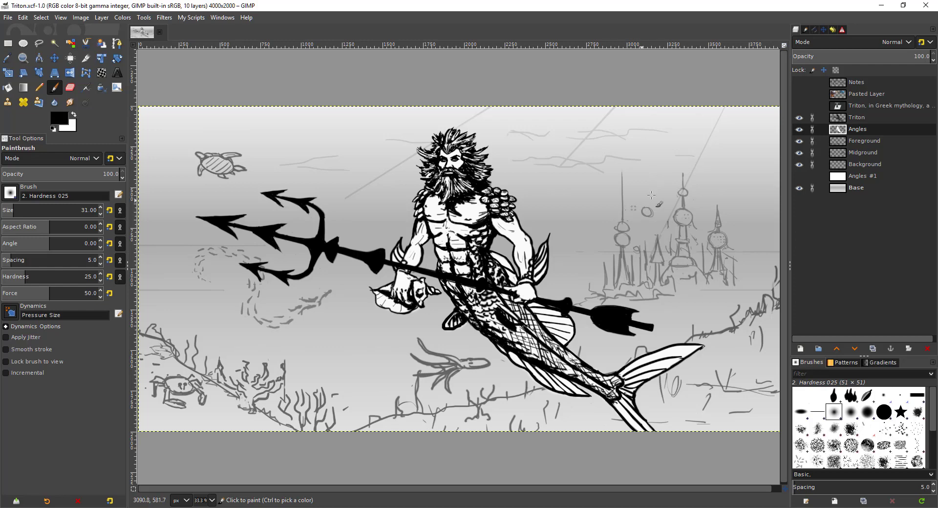
# Step: Toggle the visibility of the Foreground and Midground layers in turn to check which sketch elements each contains
pyautogui.click(859, 141)
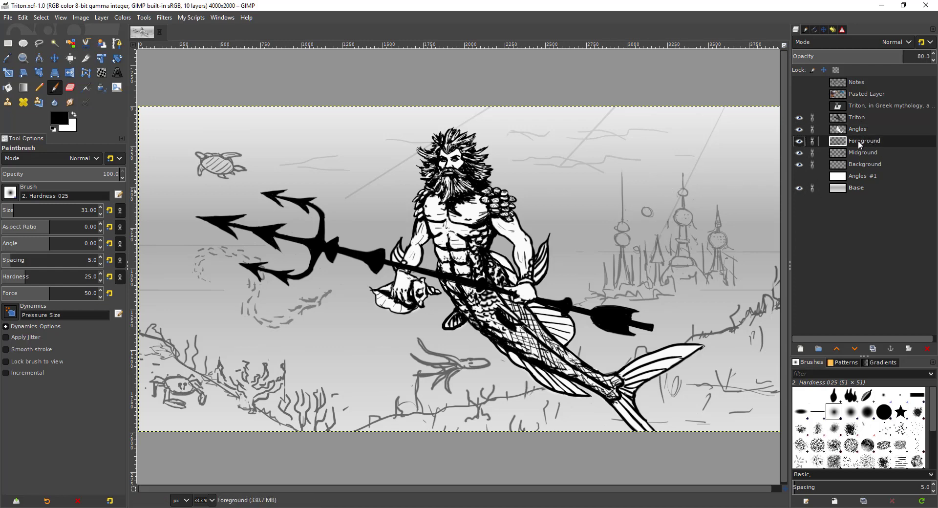
pyautogui.click(800, 141)
pyautogui.click(799, 141)
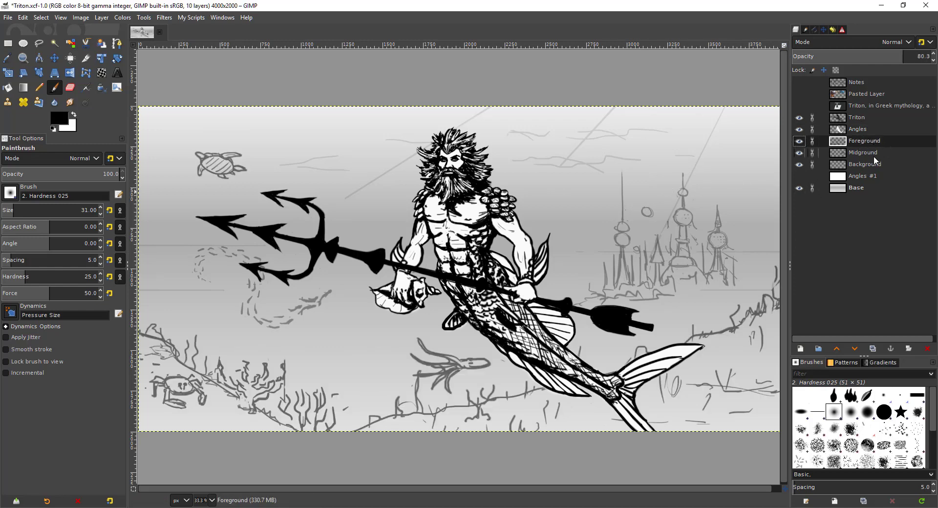
pyautogui.click(874, 156)
pyautogui.click(801, 153)
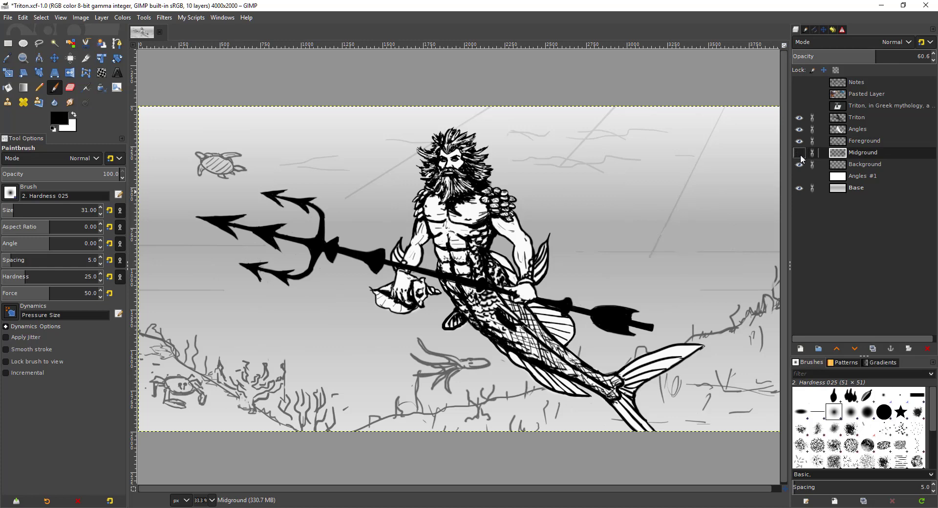
pyautogui.click(800, 154)
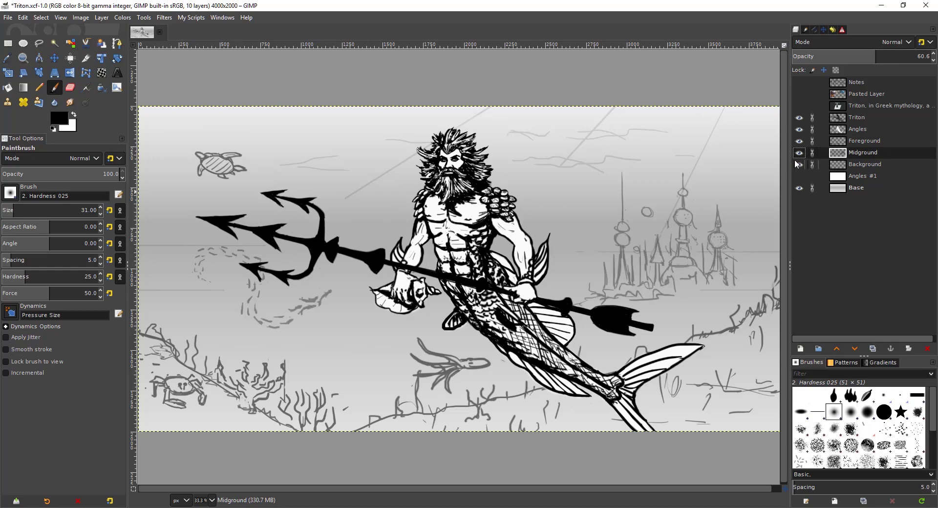
pyautogui.click(799, 154)
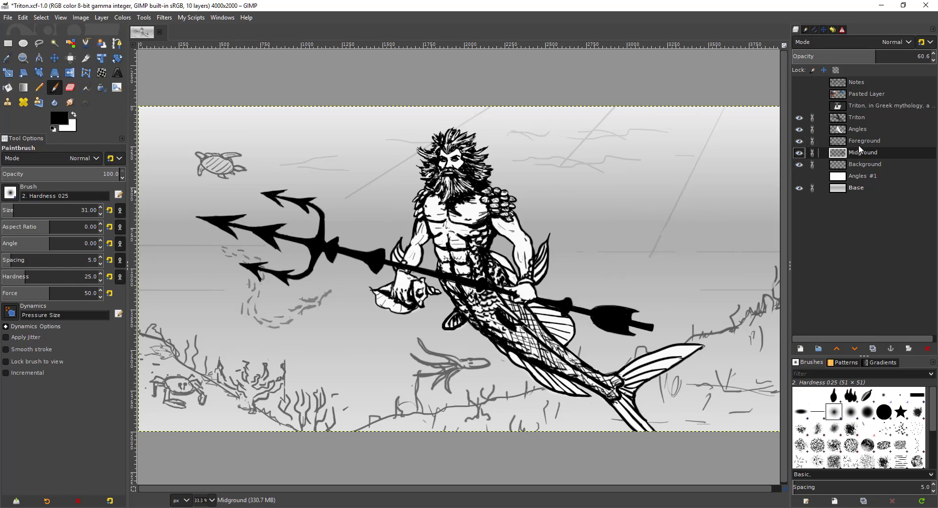
pyautogui.click(799, 153)
# Step: Cut the dashed fish shoal below the trident prongs from the Midground layer, using a 1067 × 671 px rectangular selection
pyautogui.scroll(1, 677, 224)
pyautogui.scroll(2, 673, 223)
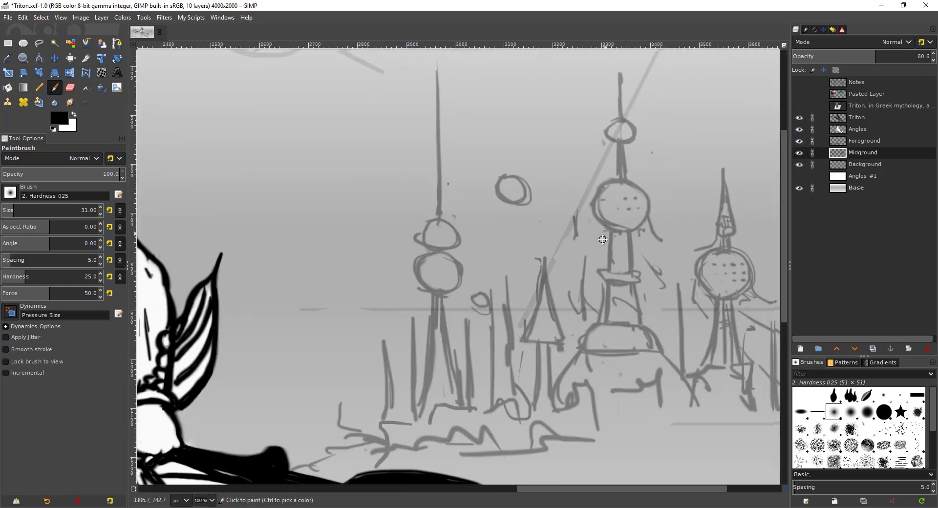
pyautogui.scroll(-2, 635, 248)
pyautogui.scroll(-1, 635, 247)
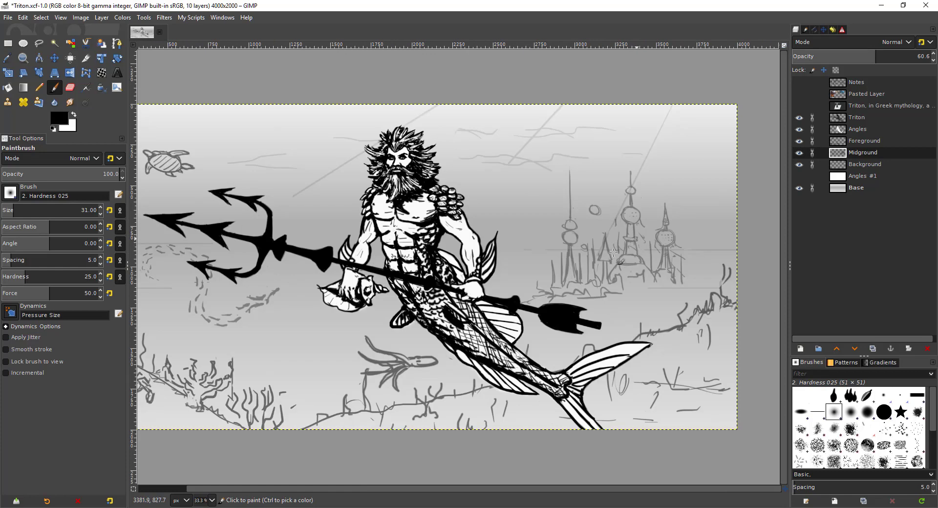
pyautogui.scroll(2, 352, 261)
pyautogui.scroll(-2, 424, 210)
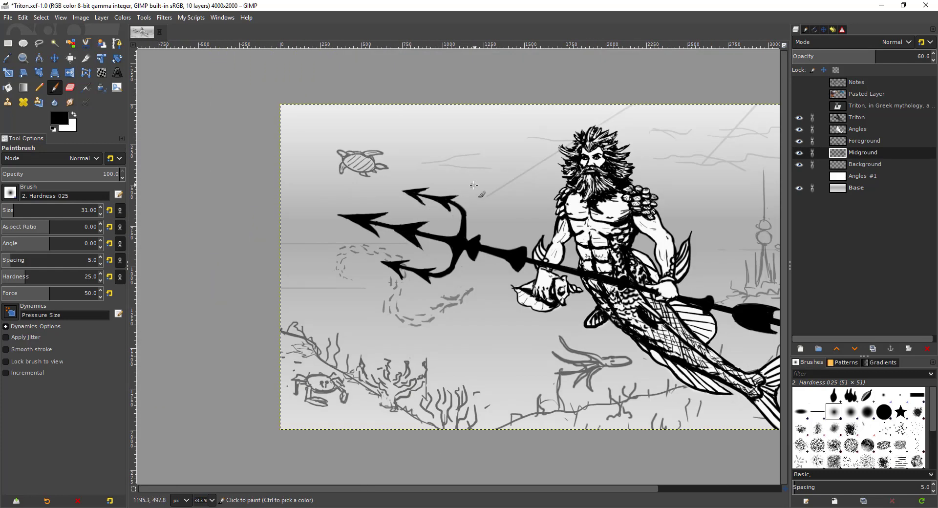
pyautogui.click(8, 43)
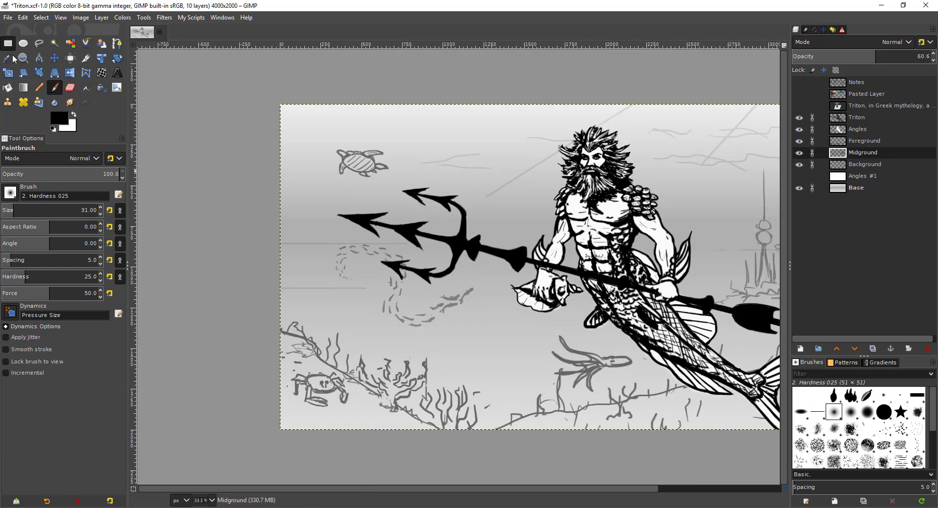
pyautogui.moveTo(318, 223); pyautogui.dragTo(366, 286)
pyautogui.moveTo(409, 317); pyautogui.dragTo(491, 332)
pyautogui.press('ctrl')
pyautogui.hotkey('ctrl', 'c')
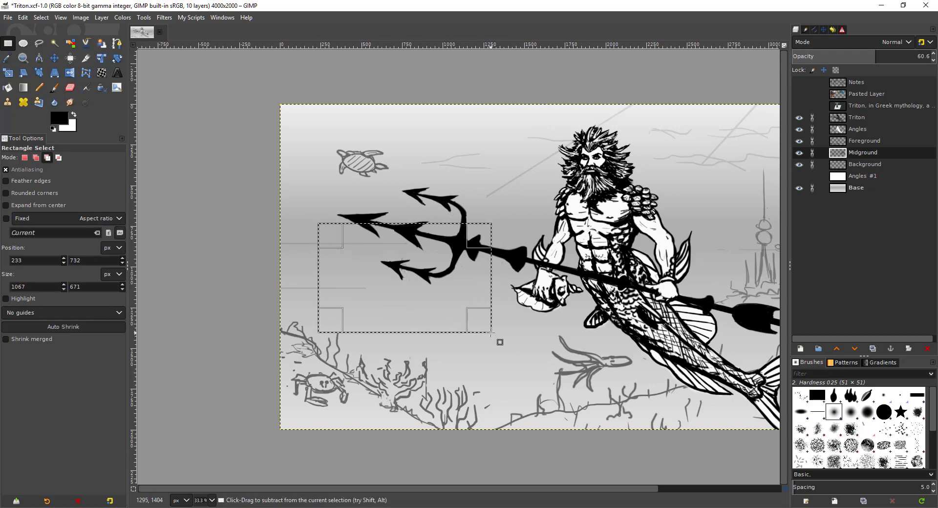
# Step: Paste the cut fish shoal, turn the floating selection into a new layer and name it Fish
pyautogui.hotkey('ctrl', 'v')
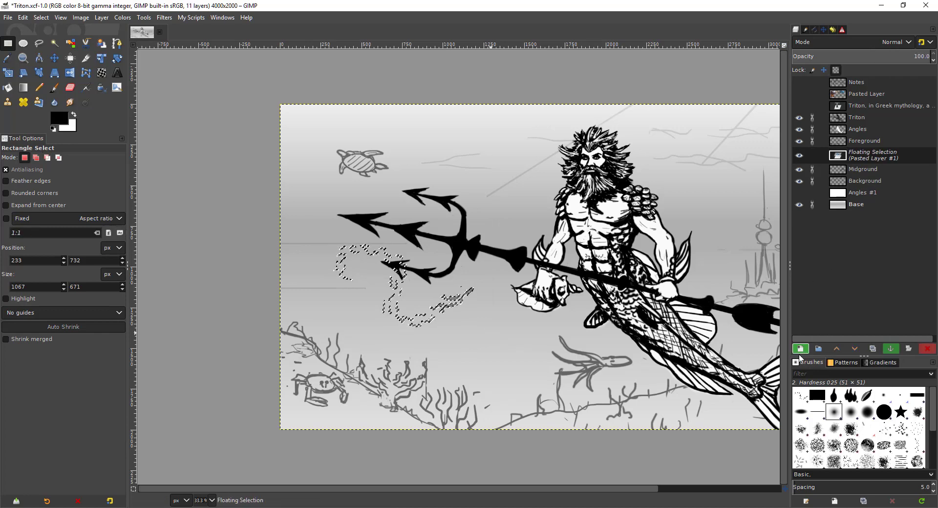
pyautogui.hotkey('shift', 'ctrl', 'n')
pyautogui.doubleClick(860, 152)
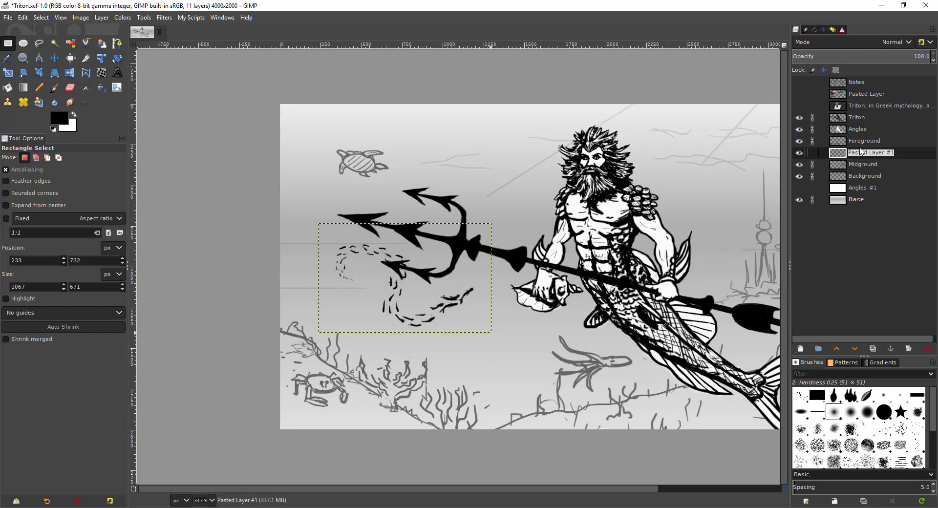
pyautogui.write('Fish')
pyautogui.press('Return')
# Step: Select the Midground layer and set its opacity to 63.4
pyautogui.click(868, 165)
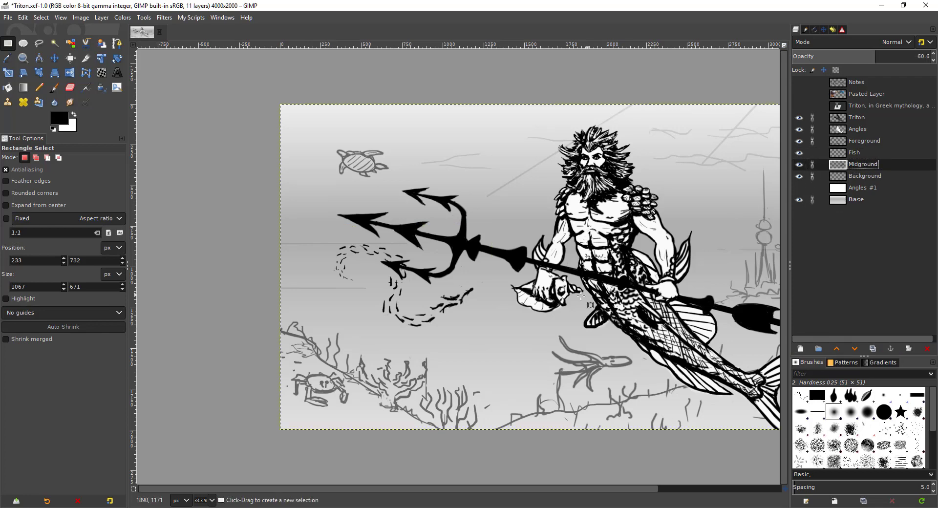
pyautogui.hscroll(5, 718, 253)
pyautogui.scroll(-1, 717, 254)
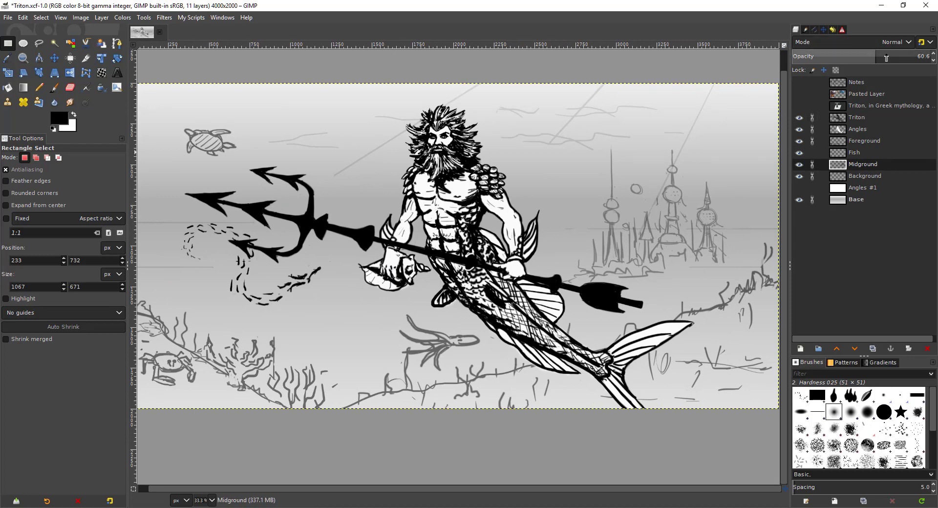
pyautogui.moveTo(887, 58)
pyautogui.mouseDown()
pyautogui.moveTo(935, 58)
pyautogui.moveTo(880, 57)
pyautogui.mouseUp()
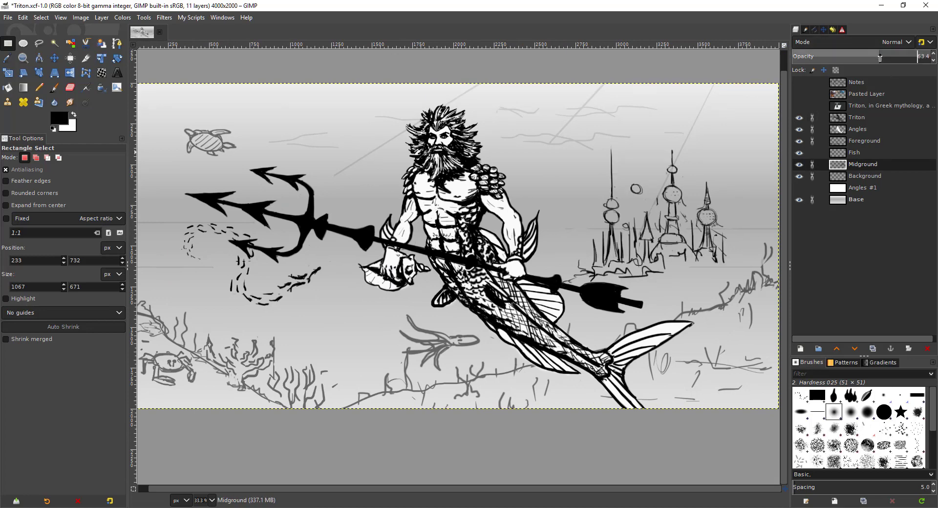
pyautogui.hscroll(3, 219, 217)
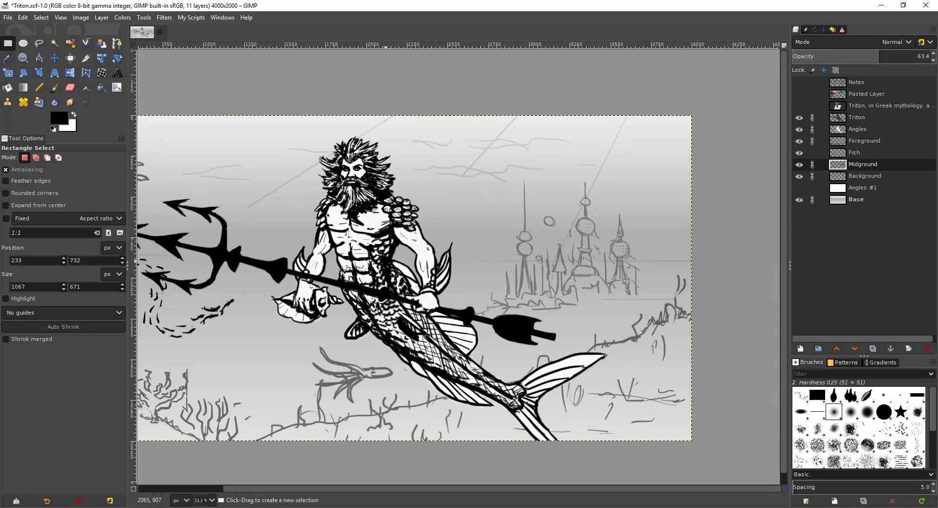
# Step: Paint a few diagonal Paintbrush strokes on the Midground layer beneath the city's central tower
pyautogui.moveTo(219, 216); pyautogui.dragTo(200, 193)
pyautogui.press('p')
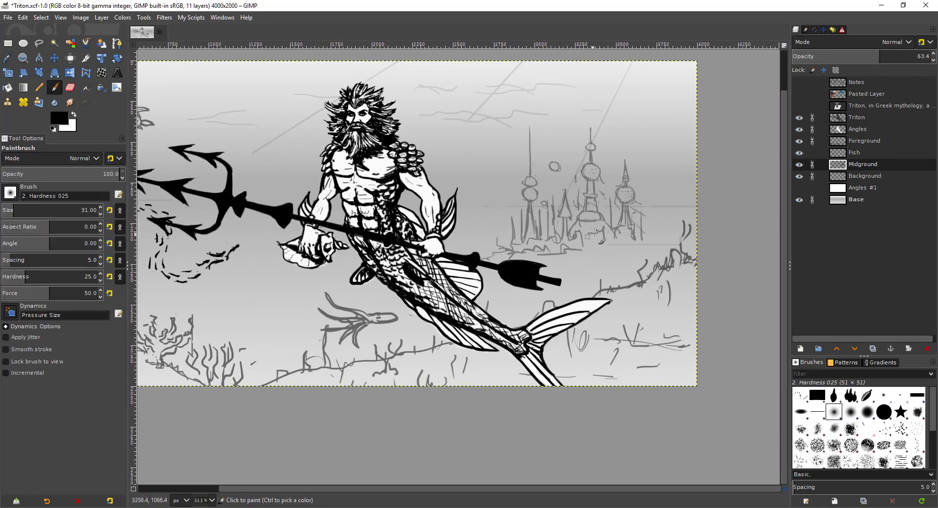
pyautogui.moveTo(598, 235); pyautogui.dragTo(583, 268)
pyautogui.moveTo(461, 244); pyautogui.dragTo(563, 210)
pyautogui.scroll(-1, 563, 185)
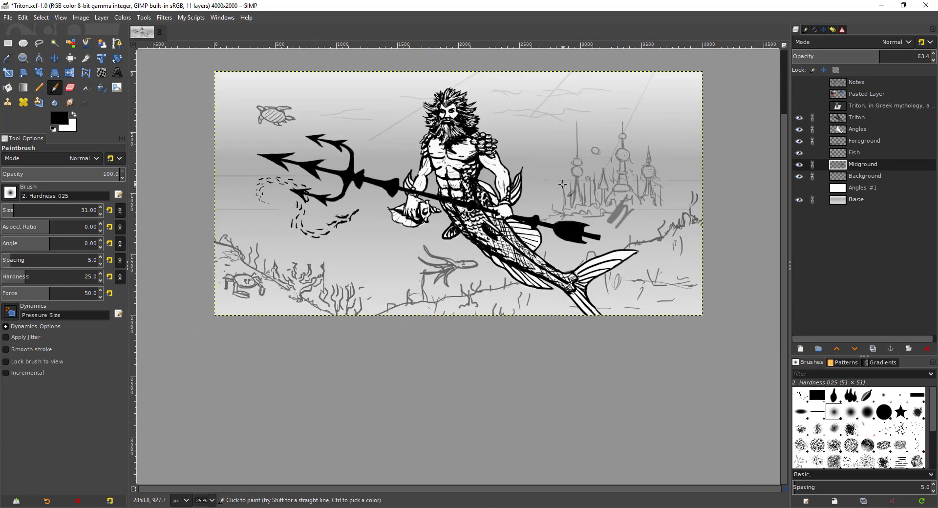
pyautogui.scroll(1, 576, 171)
pyautogui.moveTo(586, 179); pyautogui.dragTo(573, 183)
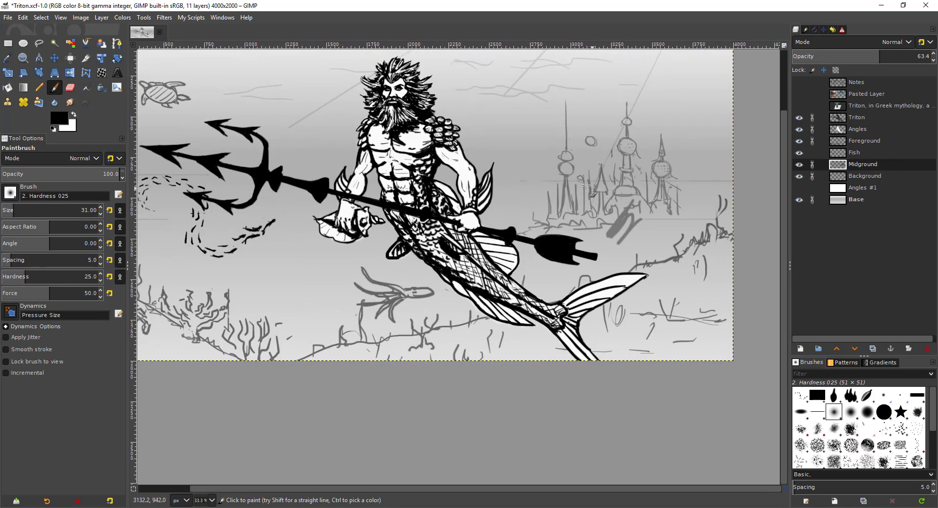
# Step: Extend the scribbled shading below the central tower into a rocky mass reaching down to the coral ridge
pyautogui.scroll(3, 577, 159)
pyautogui.scroll(-2, 539, 167)
pyautogui.hscroll(3, 551, 226)
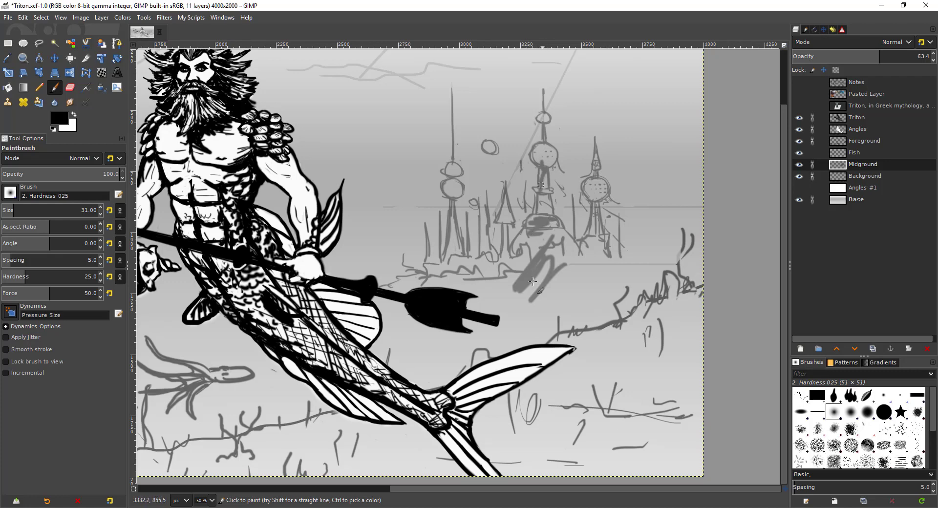
pyautogui.moveTo(542, 266)
pyautogui.mouseDown()
pyautogui.moveTo(538, 238)
pyautogui.moveTo(510, 317)
pyautogui.moveTo(544, 330)
pyautogui.moveTo(531, 337)
pyautogui.moveTo(568, 322)
pyautogui.moveTo(563, 281)
pyautogui.moveTo(521, 271)
pyautogui.mouseUp()
pyautogui.scroll(-1, 338, 295)
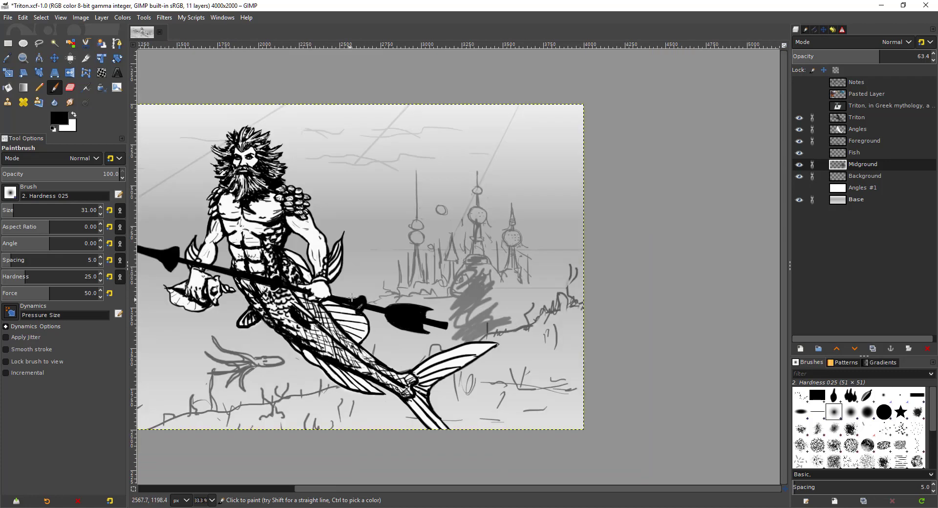
# Step: Paint a long shallow ground line from the canvas's left edge past the fish shoal toward Triton, undoing the first stroke and redrawing it
pyautogui.moveTo(267, 306); pyautogui.dragTo(554, 244)
pyautogui.scroll(-1, 235, 234)
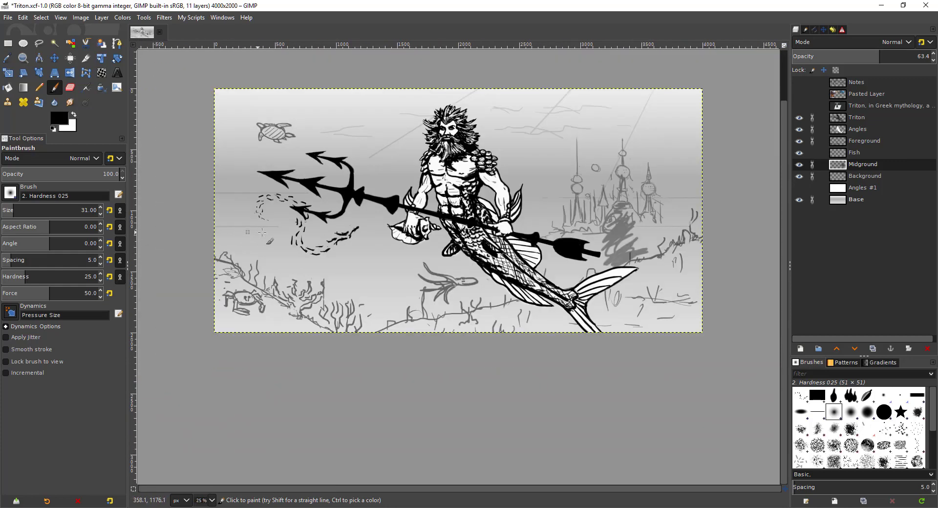
pyautogui.moveTo(243, 195)
pyautogui.mouseDown()
pyautogui.moveTo(320, 197)
pyautogui.moveTo(411, 230)
pyautogui.mouseUp()
pyautogui.hotkey('ctrl', 'z')
pyautogui.moveTo(242, 207); pyautogui.dragTo(474, 226)
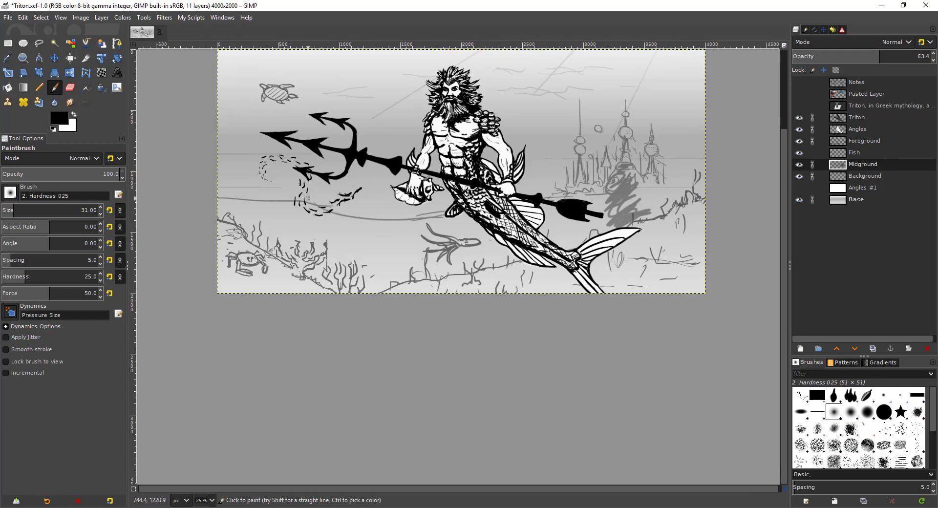
pyautogui.scroll(-1, 419, 173)
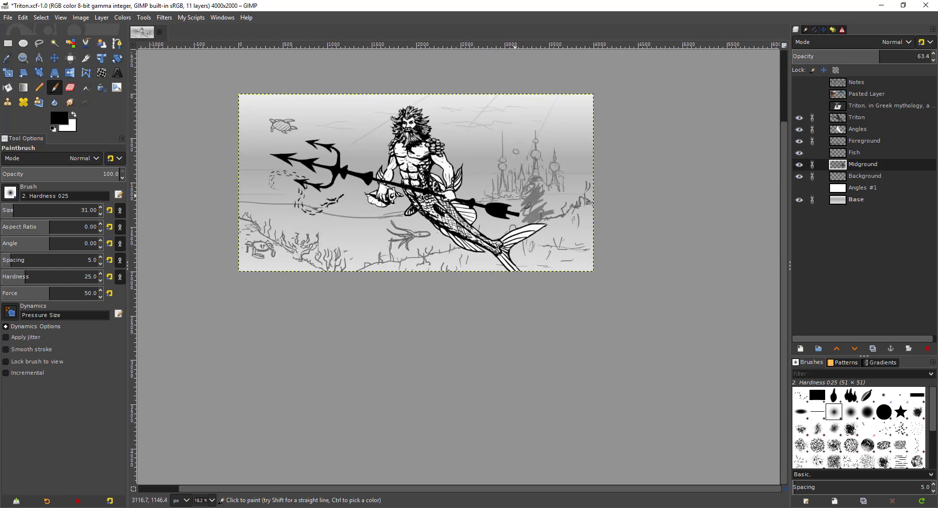
# Step: Paint a ground line sloping down from behind the city's right-hand tower to the canvas's right edge
pyautogui.scroll(2, 496, 210)
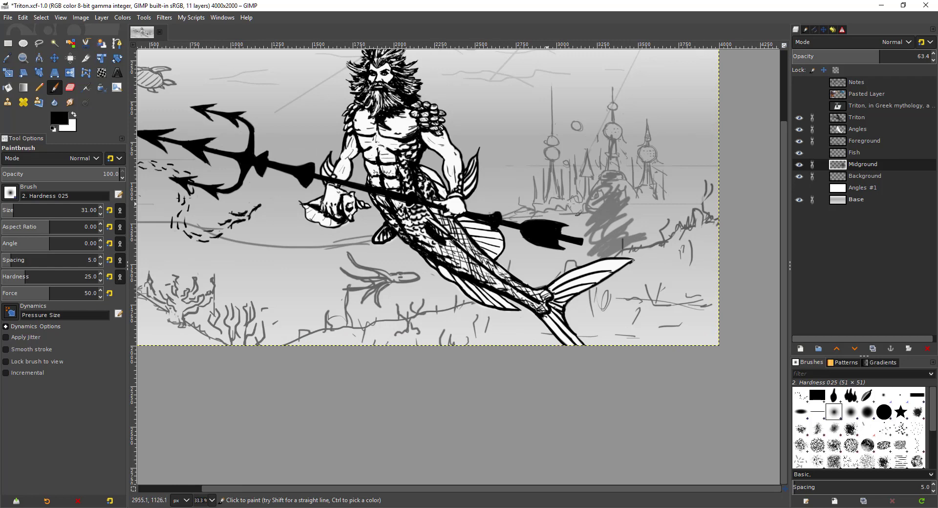
pyautogui.hscroll(5, 527, 210)
pyautogui.moveTo(463, 206); pyautogui.dragTo(517, 220)
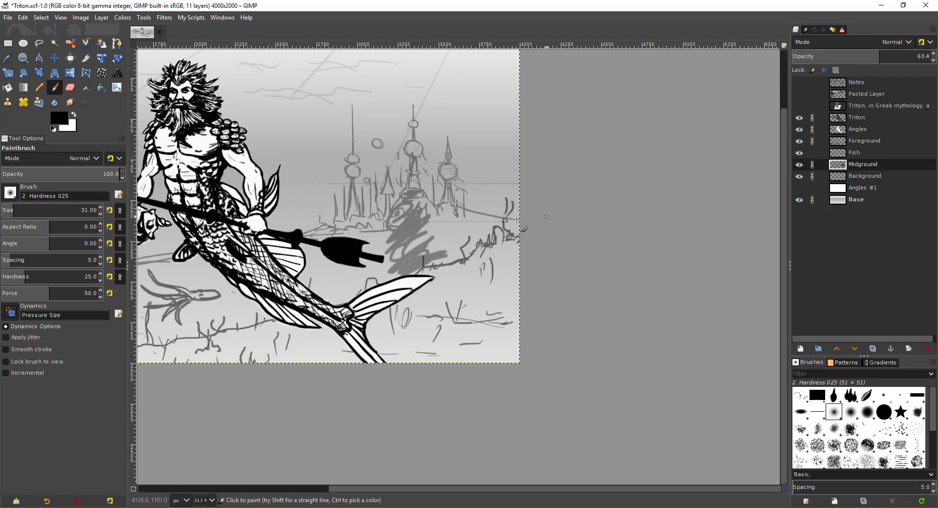
# Step: Paint overlapping shallow terrain lines between the fish shoal and Triton to build up the midground seabed
pyautogui.hscroll(-2, 535, 169)
pyautogui.moveTo(313, 251); pyautogui.dragTo(468, 190)
pyautogui.moveTo(294, 210); pyautogui.dragTo(459, 197)
pyautogui.scroll(-1, 316, 176)
pyautogui.moveTo(317, 168); pyautogui.dragTo(498, 159)
pyautogui.moveTo(381, 208); pyautogui.dragTo(340, 214)
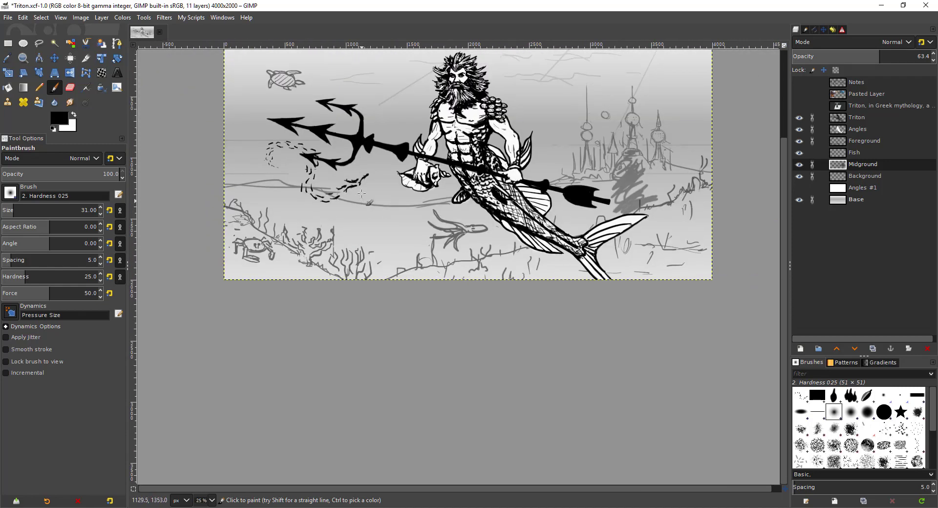
pyautogui.moveTo(535, 170); pyautogui.dragTo(504, 189)
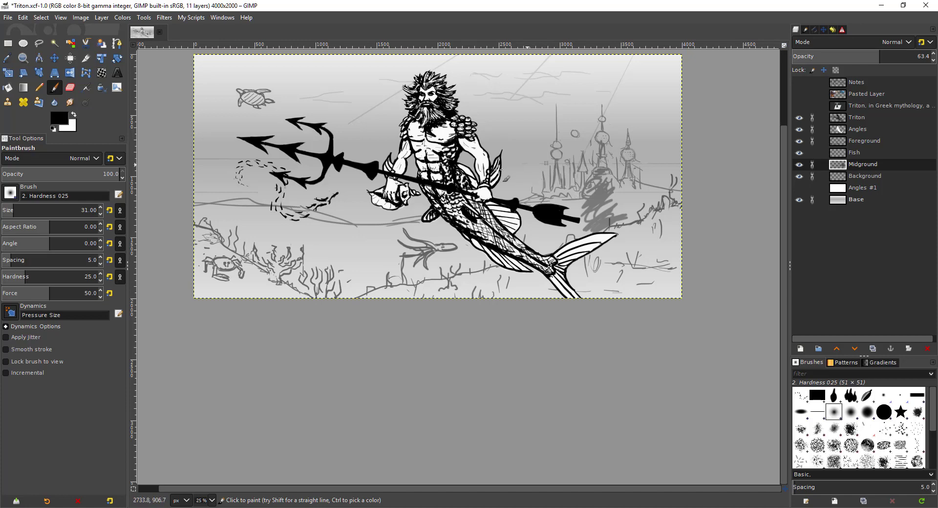
# Step: Make an elliptical selection of about 128 × 124 px over the central tower's large sphere and fill it solid black
pyautogui.press('e')
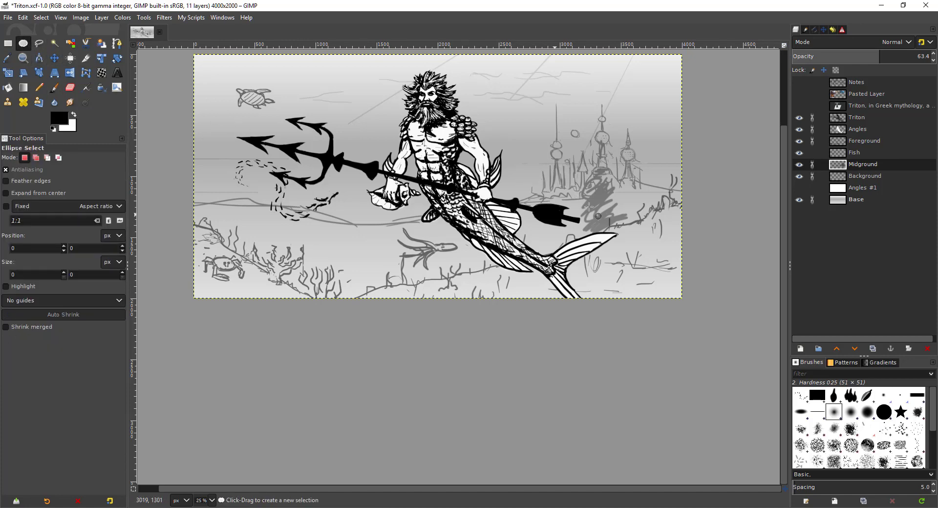
pyautogui.scroll(4, 589, 207)
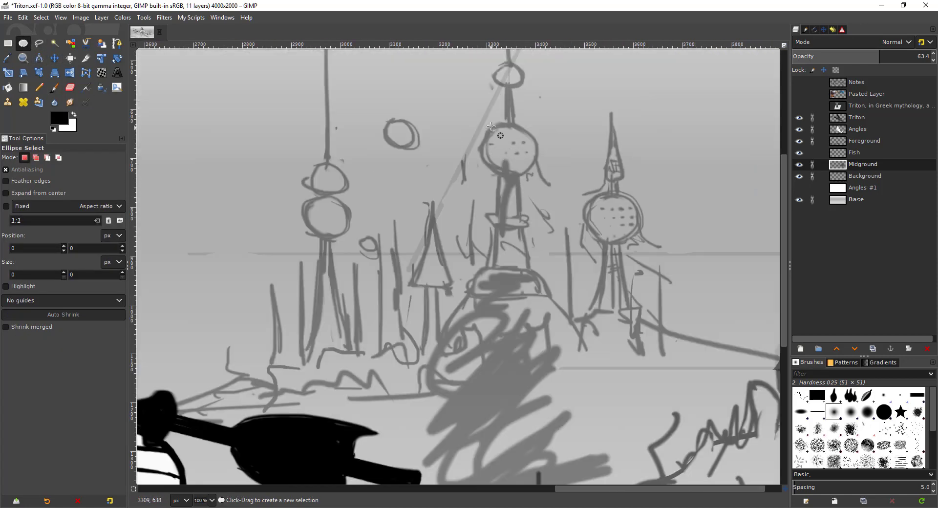
pyautogui.moveTo(486, 126); pyautogui.dragTo(532, 176)
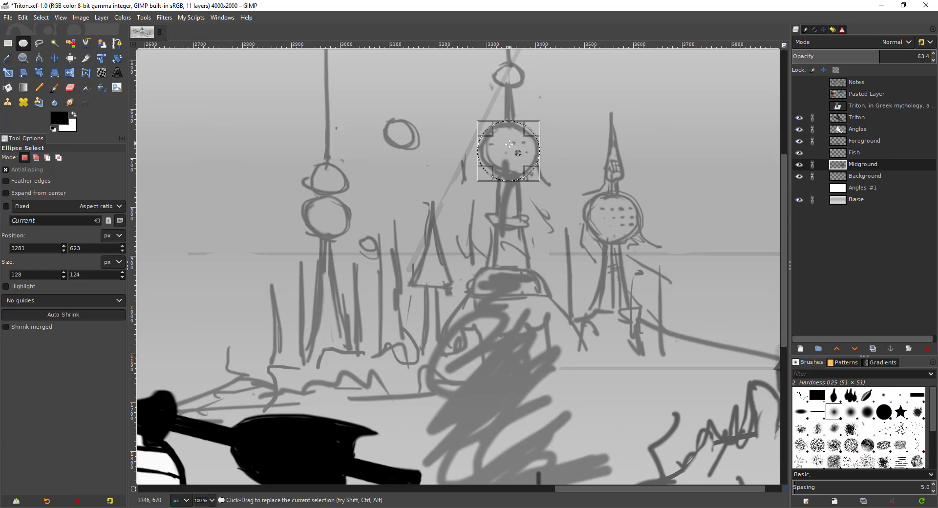
pyautogui.moveTo(510, 147); pyautogui.dragTo(510, 148)
pyautogui.hotkey('shift', 'b')
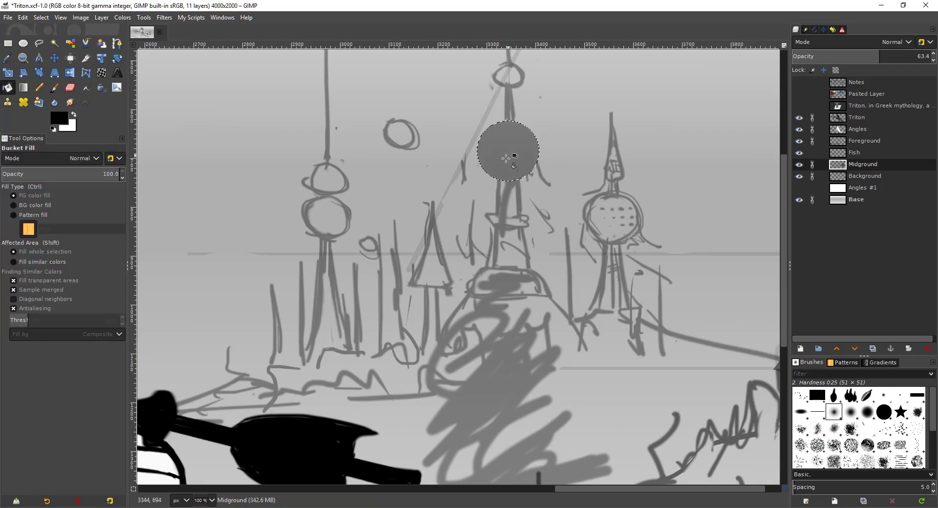
# Step: Clear the selection and paint a straight vertical spine from the central tower's tip down into the rocky mass
pyautogui.scroll(3, 532, 94)
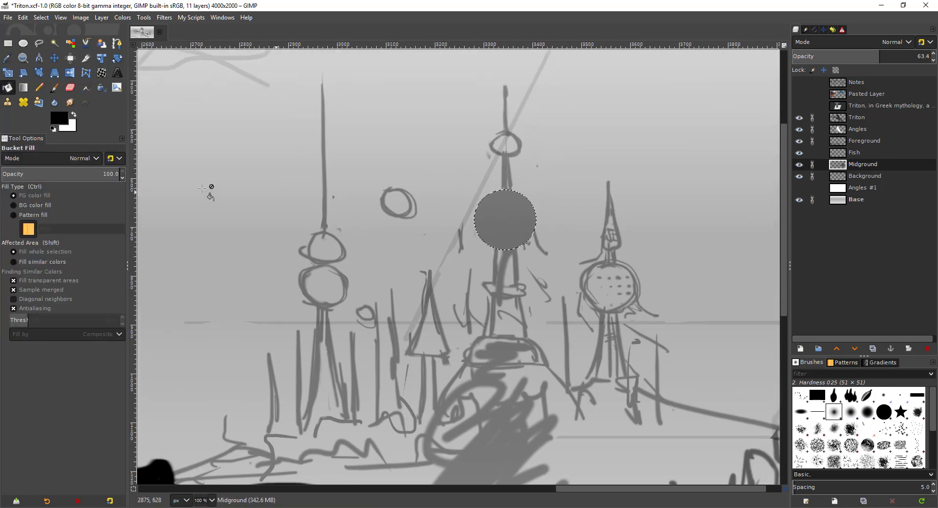
pyautogui.click(24, 44)
pyautogui.moveTo(509, 214)
pyautogui.mouseDown()
pyautogui.moveTo(498, 205)
pyautogui.moveTo(502, 219)
pyautogui.mouseUp()
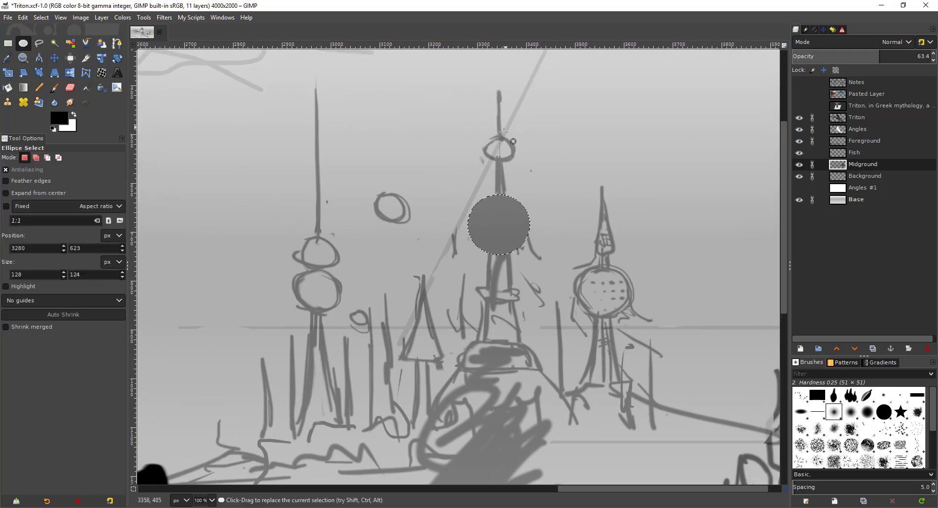
pyautogui.press('p')
pyautogui.moveTo(504, 124); pyautogui.dragTo(507, 121)
pyautogui.hotkey('ctrl', 'shift', 'a')
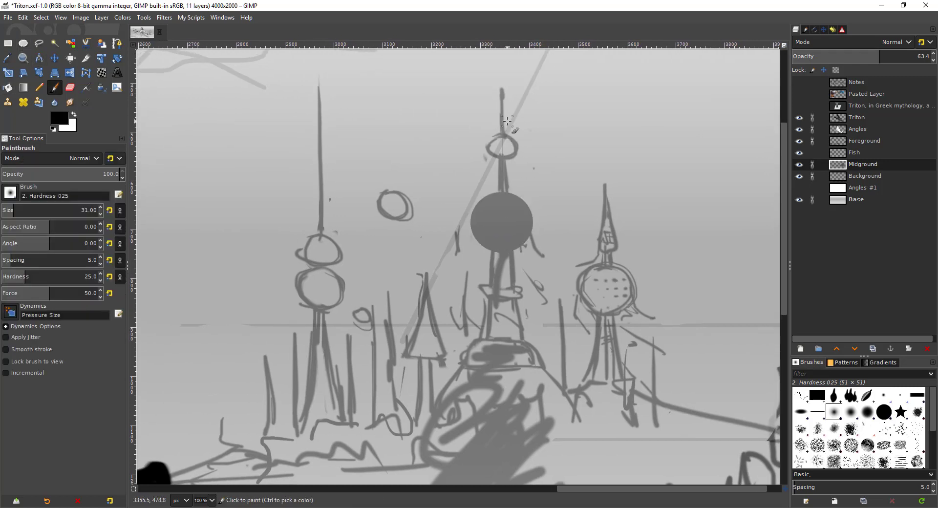
pyautogui.click(501, 93)
pyautogui.moveTo(509, 288); pyautogui.dragTo(507, 191)
pyautogui.keyDown('ctrl'); pyautogui.keyDown('shift'); pyautogui.click(501, 320); pyautogui.keyUp('shift'); pyautogui.keyUp('ctrl')
pyautogui.moveTo(532, 251); pyautogui.dragTo(524, 379)
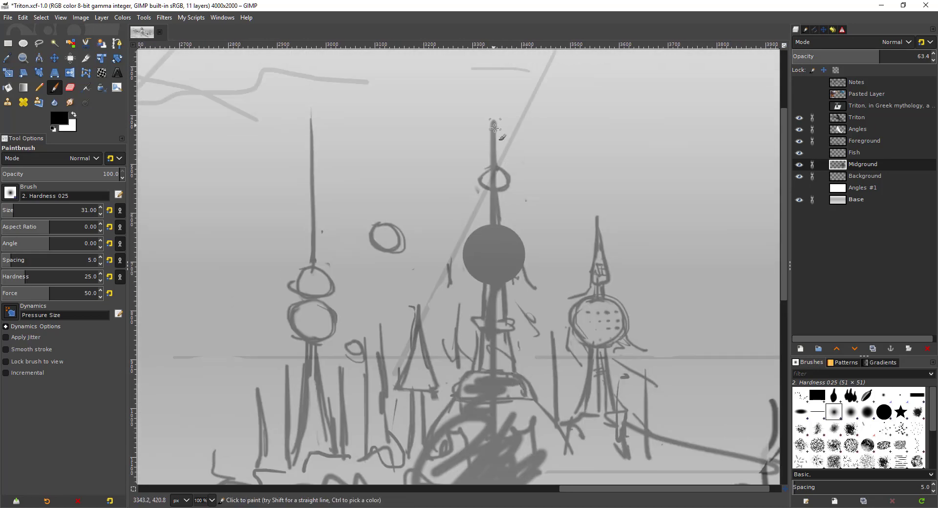
pyautogui.moveTo(510, 273); pyautogui.dragTo(531, 102)
pyautogui.keyDown('ctrl'); pyautogui.keyDown('shift'); pyautogui.click(513, 320); pyautogui.keyUp('shift'); pyautogui.keyUp('ctrl')
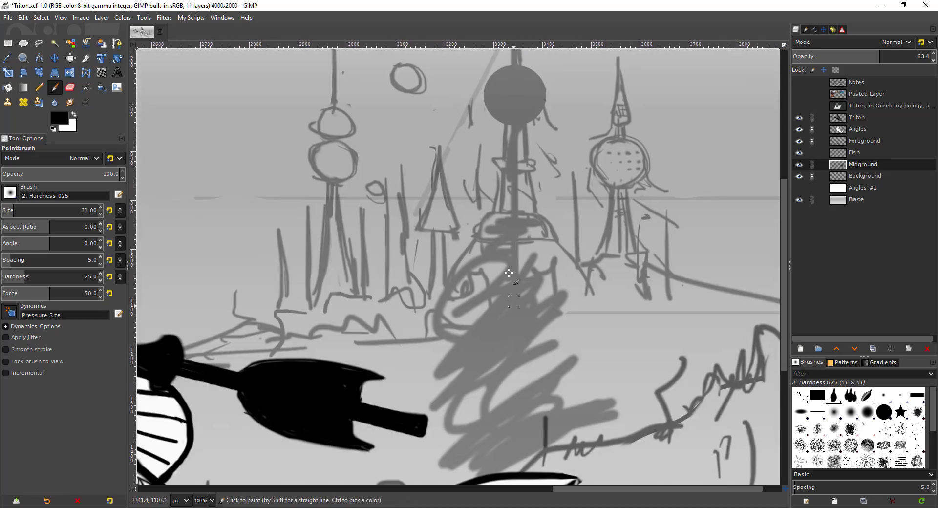
# Step: Select an ellipse of about 77 × 56 px over the central tower's small upper bulb and fill it with black
pyautogui.moveTo(464, 260); pyautogui.dragTo(437, 390)
pyautogui.moveTo(489, 133)
pyautogui.mouseDown()
pyautogui.moveTo(491, 147)
pyautogui.moveTo(443, 146)
pyautogui.moveTo(479, 177)
pyautogui.mouseUp()
pyautogui.click(23, 43)
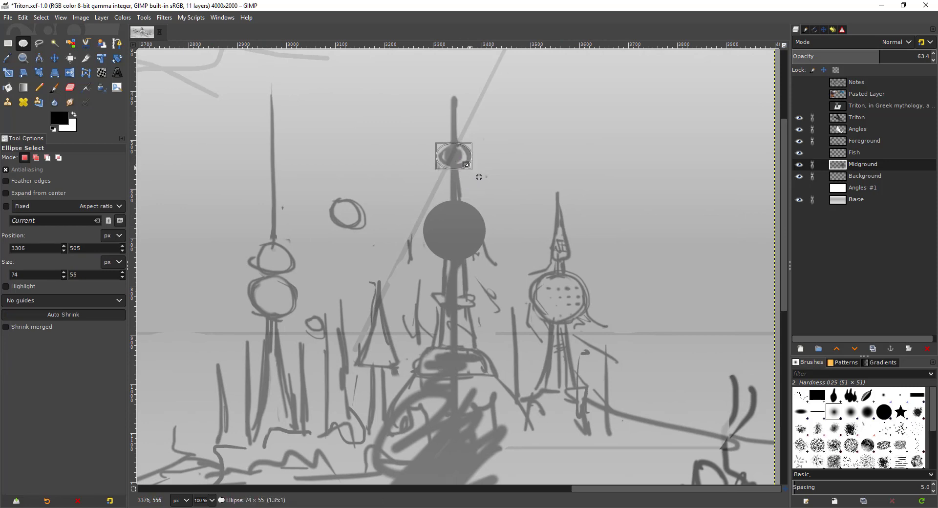
pyautogui.hotkey('shift', 'b')
pyautogui.click(454, 156)
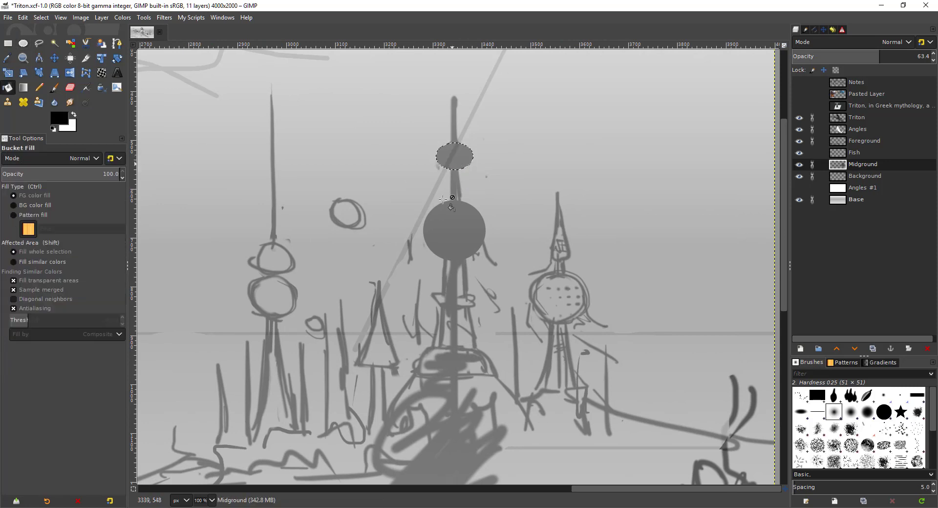
# Step: Clear the selection, then paint a tapered neck between the two bulbs and thicken the shaft below the large sphere
pyautogui.press('p')
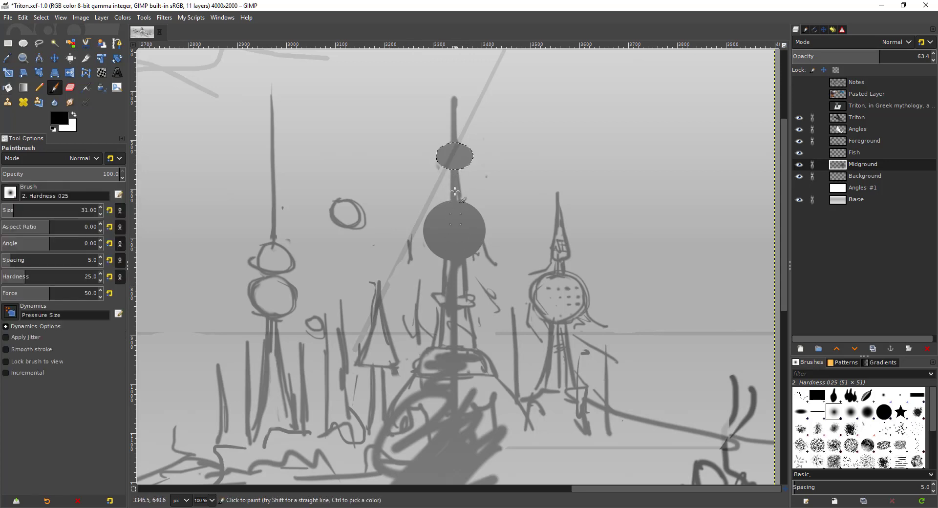
pyautogui.hotkey('ctrl', 'shift', 'a')
pyautogui.click(457, 199)
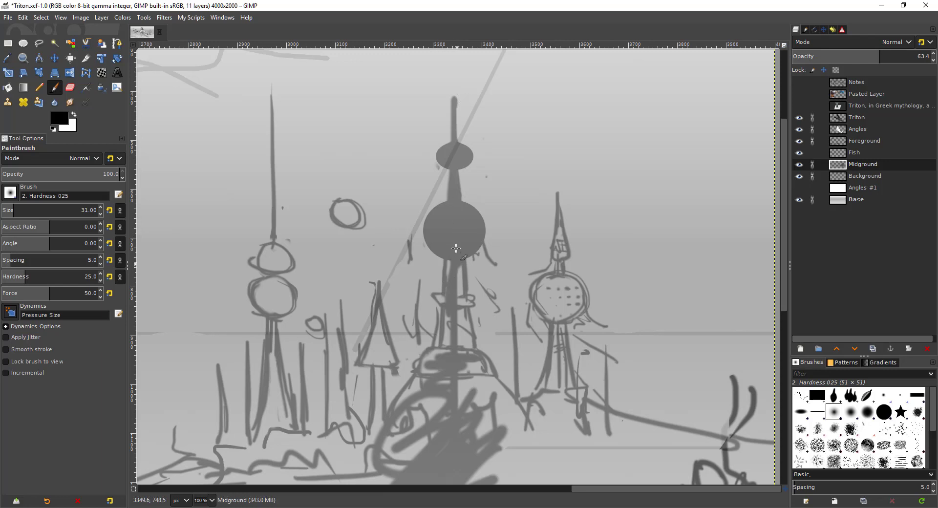
pyautogui.moveTo(449, 264)
pyautogui.mouseDown()
pyautogui.moveTo(451, 291)
pyautogui.moveTo(456, 260)
pyautogui.moveTo(456, 325)
pyautogui.mouseUp()
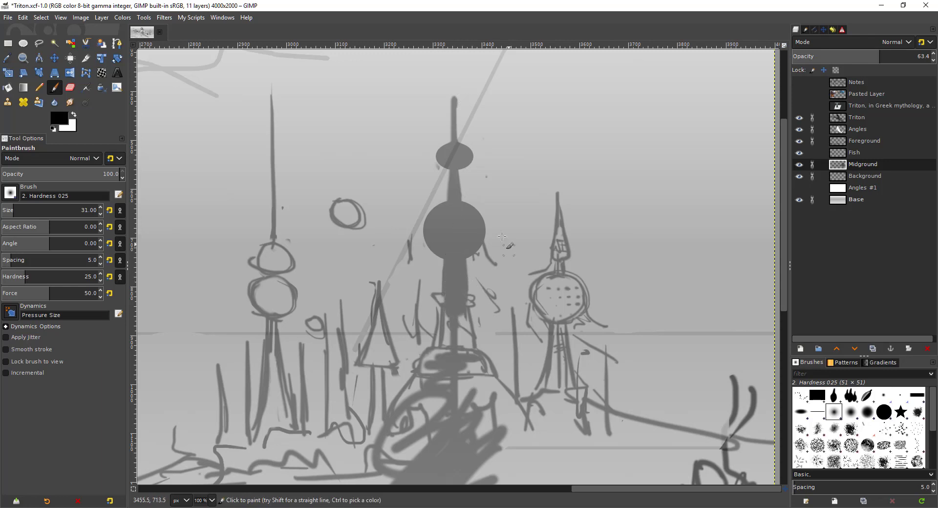
# Step: Erase the stray marks beside the central tower's large sphere and paint the shaft solid down toward the dome
pyautogui.hotkey('shift', 'e')
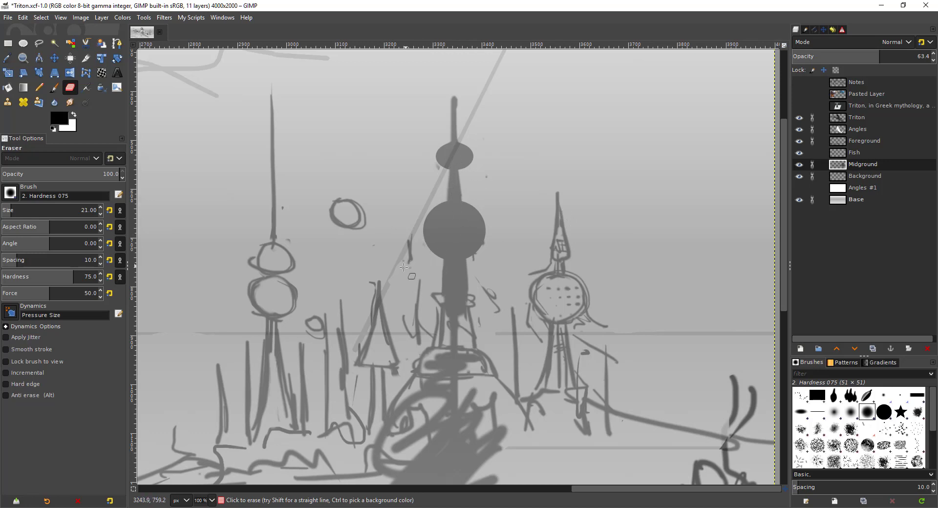
pyautogui.moveTo(404, 267)
pyautogui.mouseDown()
pyautogui.moveTo(419, 180)
pyautogui.moveTo(460, 267)
pyautogui.mouseUp()
pyautogui.press('p')
pyautogui.moveTo(480, 166); pyautogui.dragTo(485, 280)
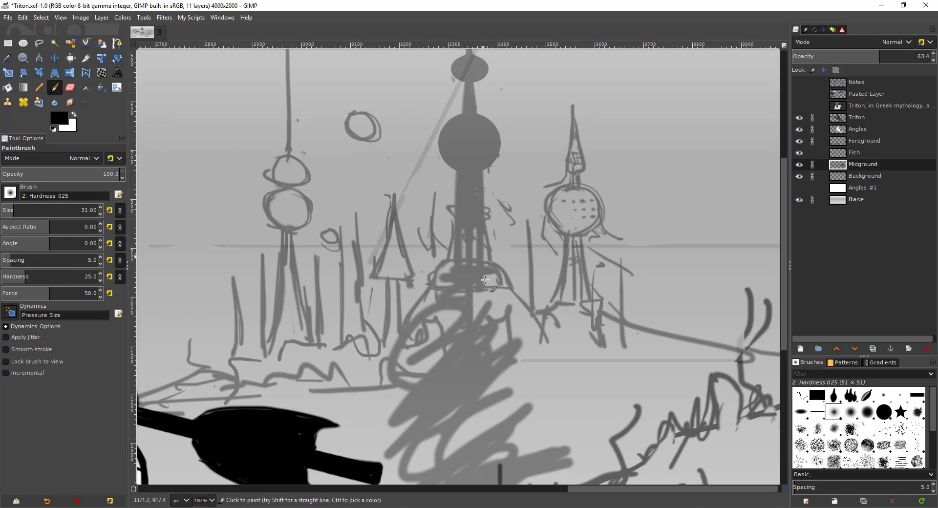
pyautogui.moveTo(469, 221); pyautogui.dragTo(465, 260)
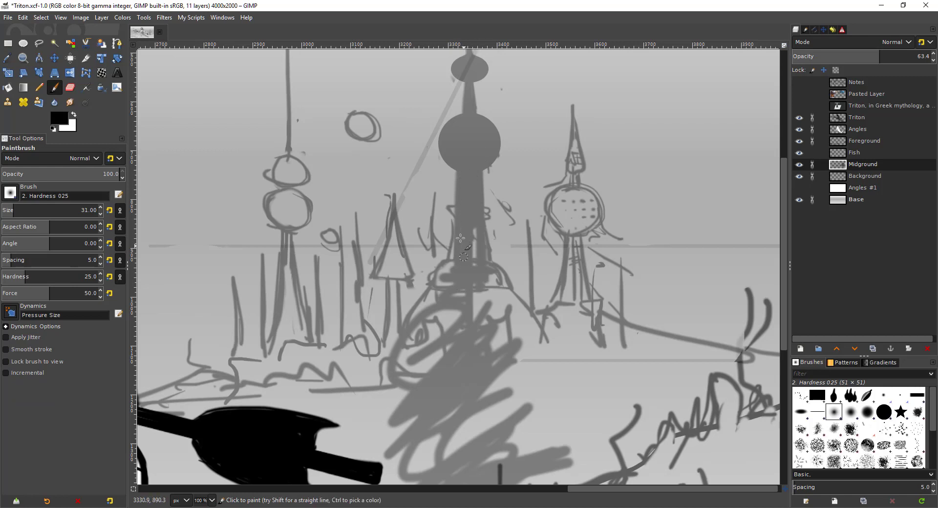
# Step: Add a flat elliptical collar of about 109 × 33 px around the central tower's shaft and fill it with black
pyautogui.click(23, 43)
pyautogui.scroll(1, 499, 202)
pyautogui.hscroll(2, 499, 202)
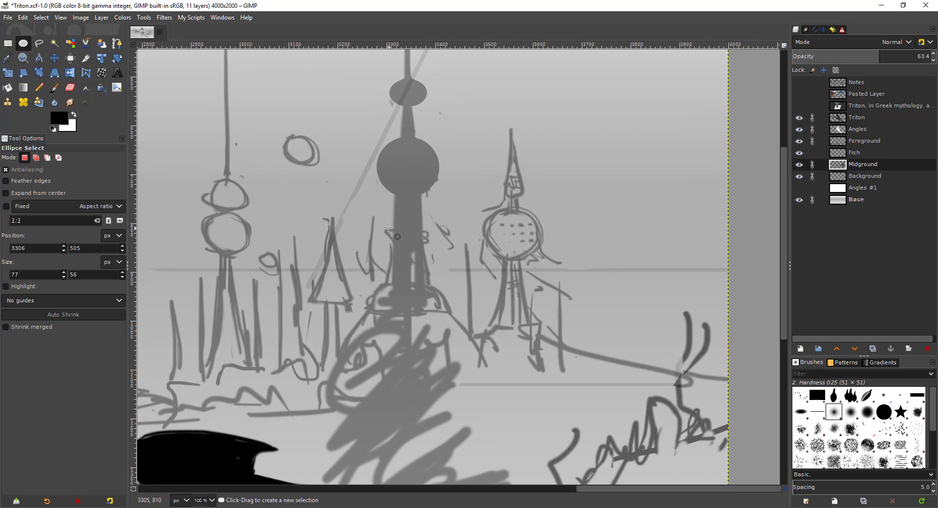
pyautogui.moveTo(388, 229); pyautogui.dragTo(414, 236)
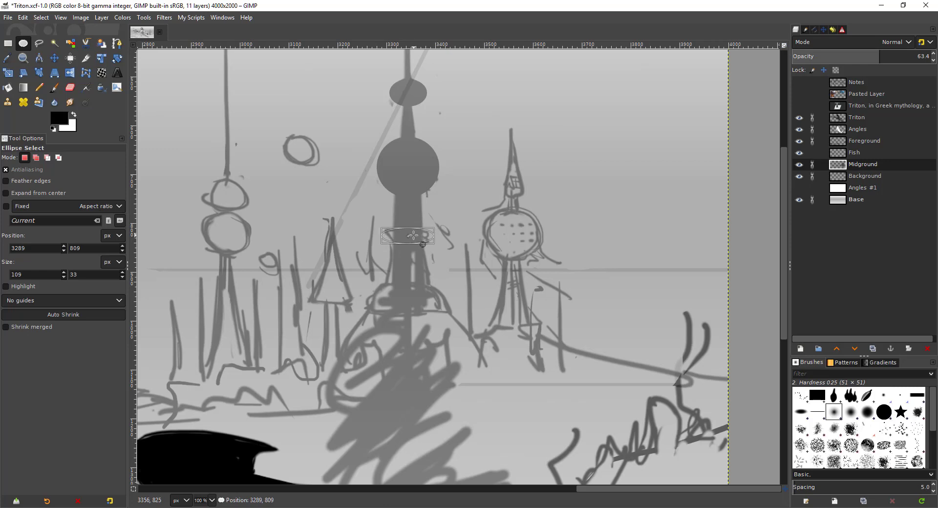
pyautogui.hotkey('shift', 'b')
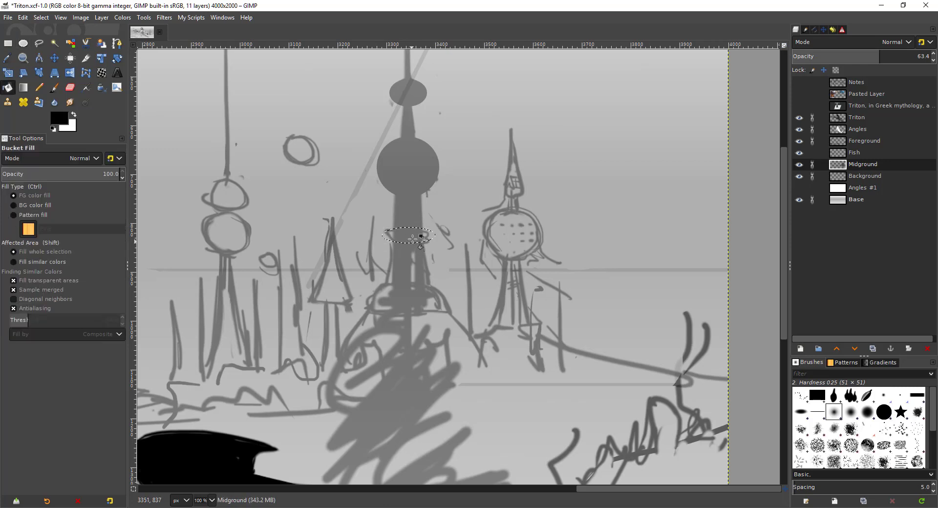
pyautogui.click(508, 226)
# Step: Erase the loose strokes just left of the central tower and paint a thin tapered spire there with brush size 11
pyautogui.scroll(-2, 380, 216)
pyautogui.hotkey('shift', 'e')
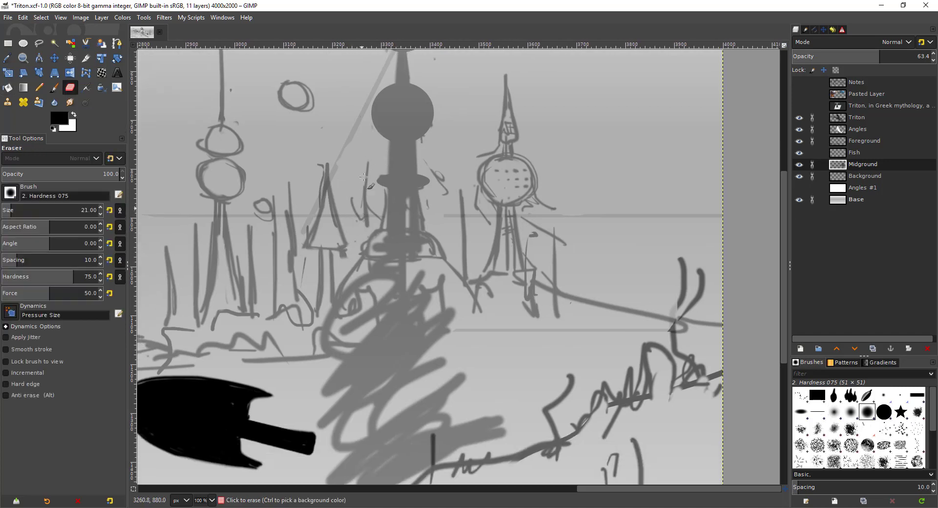
pyautogui.moveTo(365, 166)
pyautogui.mouseDown()
pyautogui.moveTo(357, 229)
pyautogui.moveTo(366, 213)
pyautogui.moveTo(364, 143)
pyautogui.moveTo(362, 211)
pyautogui.mouseUp()
pyautogui.press('p')
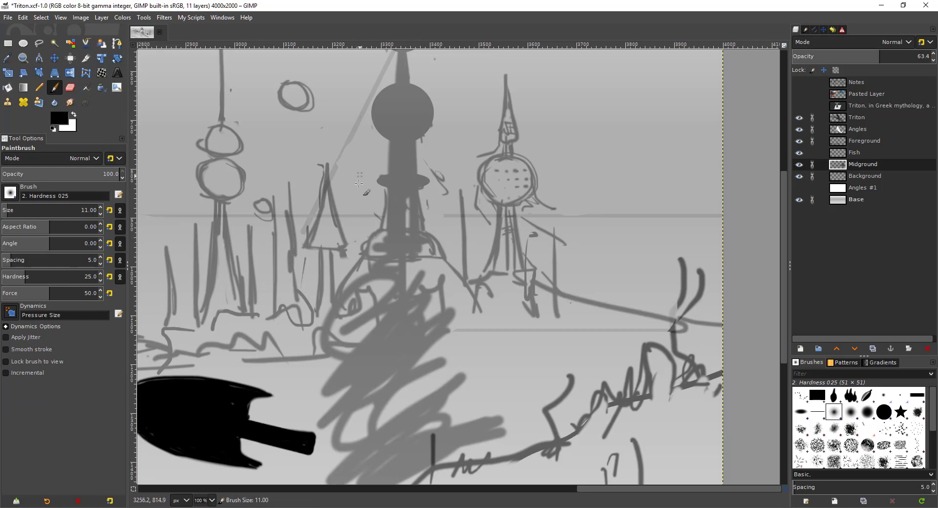
pyautogui.keyDown('shift'); pyautogui.click(358, 282); pyautogui.keyUp('shift')
pyautogui.moveTo(361, 182)
pyautogui.mouseDown()
pyautogui.moveTo(354, 281)
pyautogui.moveTo(392, 180)
pyautogui.moveTo(404, 175)
pyautogui.moveTo(363, 229)
pyautogui.moveTo(358, 180)
pyautogui.moveTo(362, 272)
pyautogui.moveTo(359, 171)
pyautogui.mouseUp()
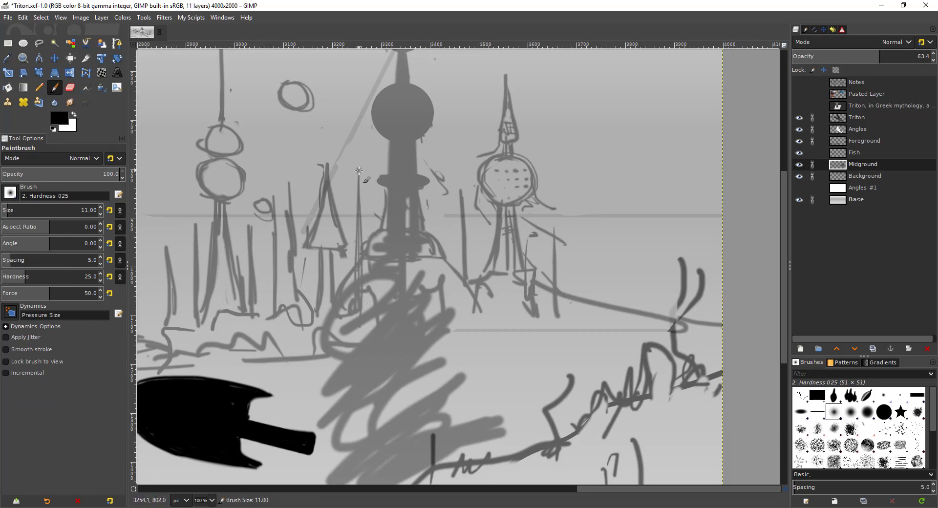
pyautogui.moveTo(360, 216); pyautogui.dragTo(372, 283)
# Step: Erase the old upright right of the central tower and paint a thin straight spire there, undoing and redrawing until it is straight
pyautogui.hotkey('shift', 'e')
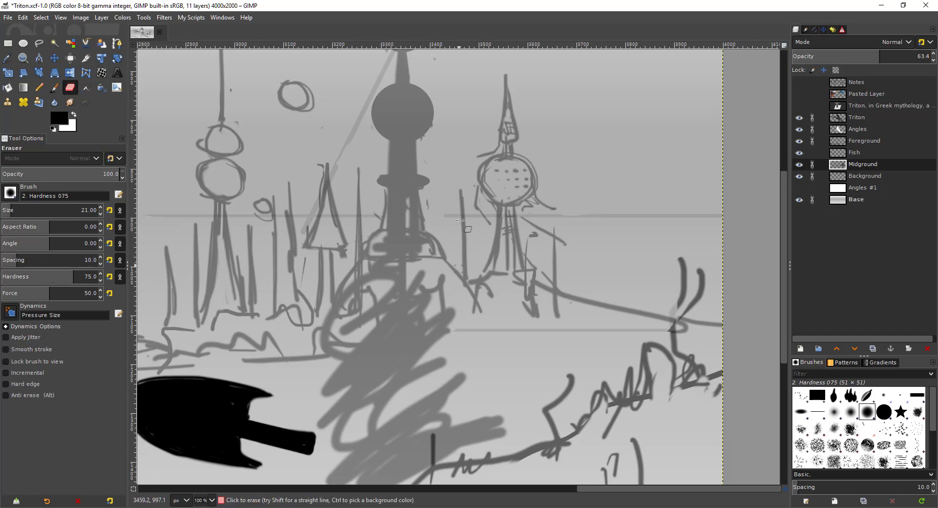
pyautogui.moveTo(465, 267)
pyautogui.mouseDown()
pyautogui.moveTo(462, 191)
pyautogui.moveTo(465, 285)
pyautogui.mouseUp()
pyautogui.press('p')
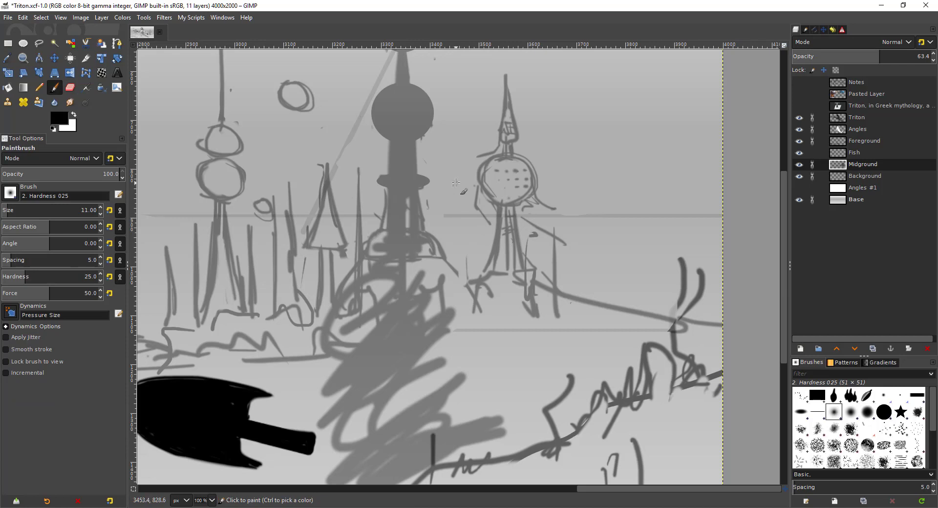
pyautogui.moveTo(456, 182); pyautogui.dragTo(456, 308)
pyautogui.hotkey('ctrl', 'z')
pyautogui.moveTo(456, 182); pyautogui.dragTo(453, 350)
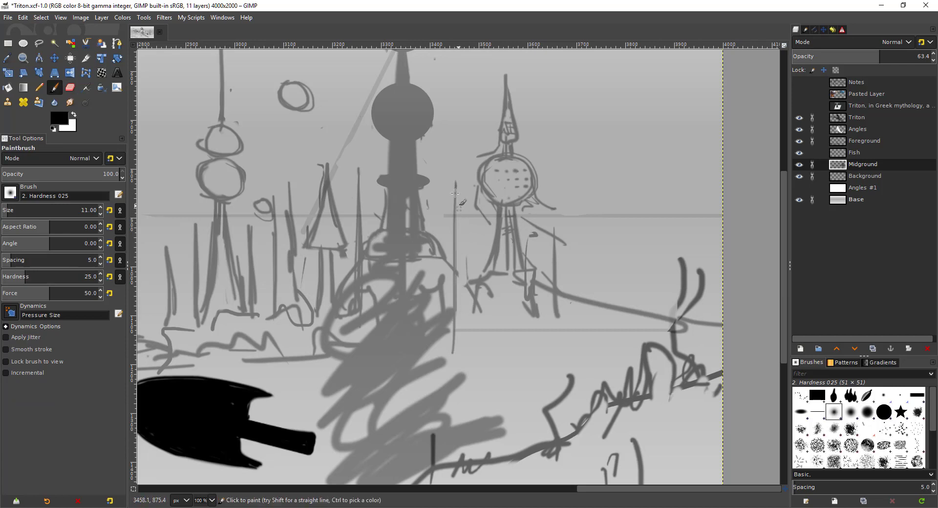
pyautogui.hotkey('ctrl', 'z')
pyautogui.moveTo(455, 178); pyautogui.dragTo(457, 338)
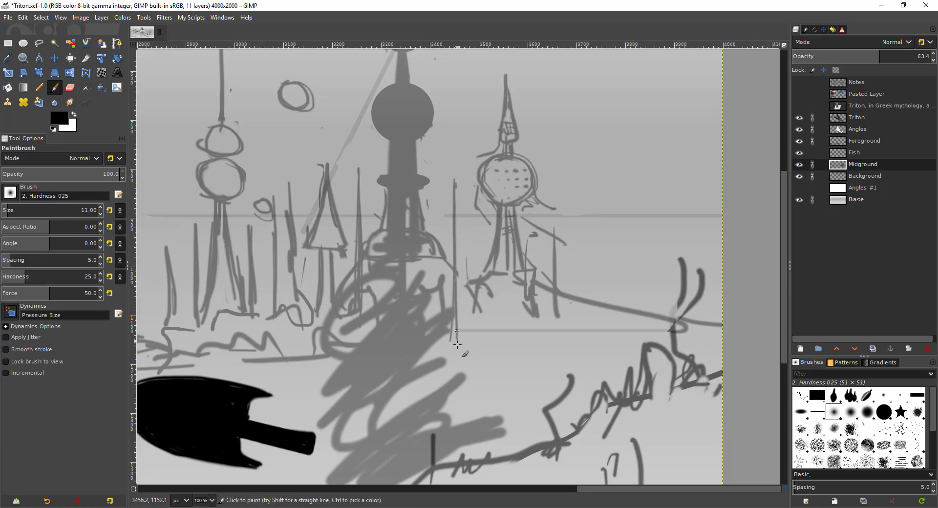
# Step: Set the brush size to 21 and paint the central tower's flared lower shaft and domed base solid
pyautogui.moveTo(428, 282); pyautogui.dragTo(430, 283)
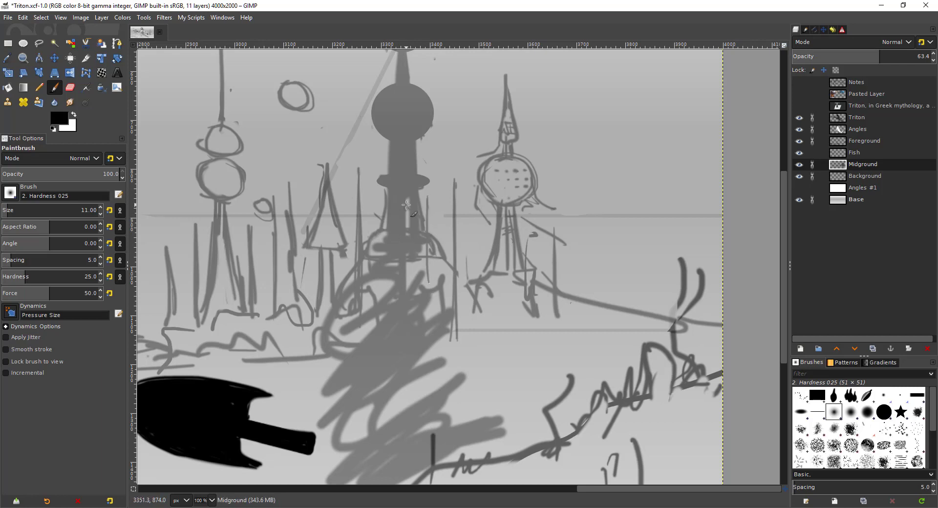
pyautogui.hotkey('shift', ']')
pyautogui.moveTo(407, 198)
pyautogui.mouseDown()
pyautogui.moveTo(406, 226)
pyautogui.moveTo(386, 226)
pyautogui.moveTo(388, 242)
pyautogui.moveTo(382, 237)
pyautogui.moveTo(401, 215)
pyautogui.moveTo(380, 265)
pyautogui.moveTo(369, 256)
pyautogui.moveTo(409, 217)
pyautogui.moveTo(418, 255)
pyautogui.moveTo(413, 237)
pyautogui.moveTo(417, 245)
pyautogui.moveTo(425, 232)
pyautogui.moveTo(441, 254)
pyautogui.moveTo(411, 235)
pyautogui.moveTo(374, 243)
pyautogui.moveTo(365, 259)
pyautogui.moveTo(381, 262)
pyautogui.moveTo(359, 274)
pyautogui.moveTo(361, 305)
pyautogui.moveTo(414, 215)
pyautogui.moveTo(360, 200)
pyautogui.mouseUp()
pyautogui.scroll(-1, 385, 263)
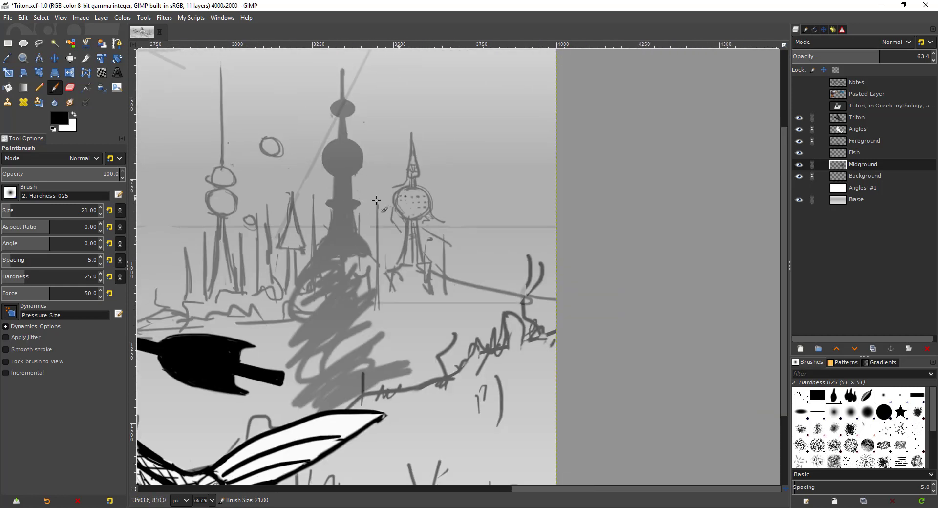
# Step: Make an elliptical selection over the sketched sphere of the rightmost tower and fill it with black
pyautogui.click(26, 42)
pyautogui.scroll(2, 382, 199)
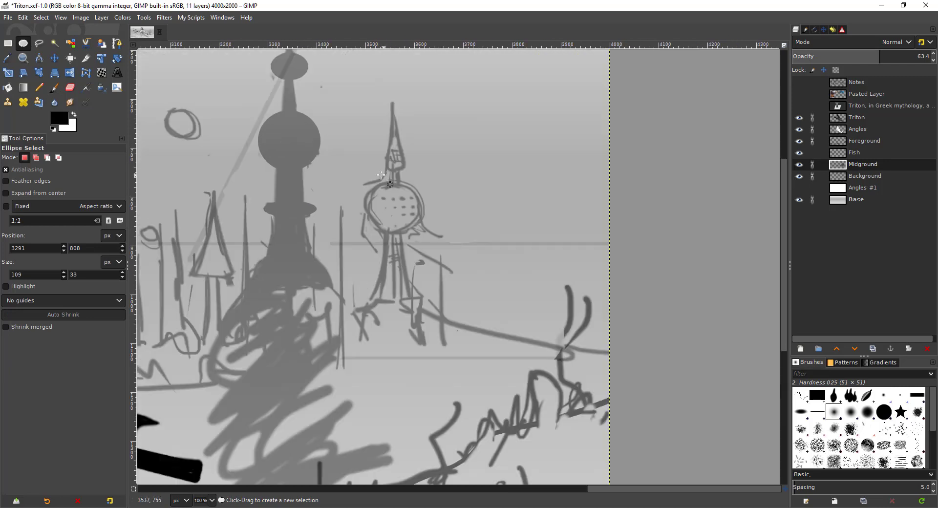
pyautogui.moveTo(364, 190); pyautogui.dragTo(449, 265)
pyautogui.moveTo(413, 219); pyautogui.dragTo(404, 217)
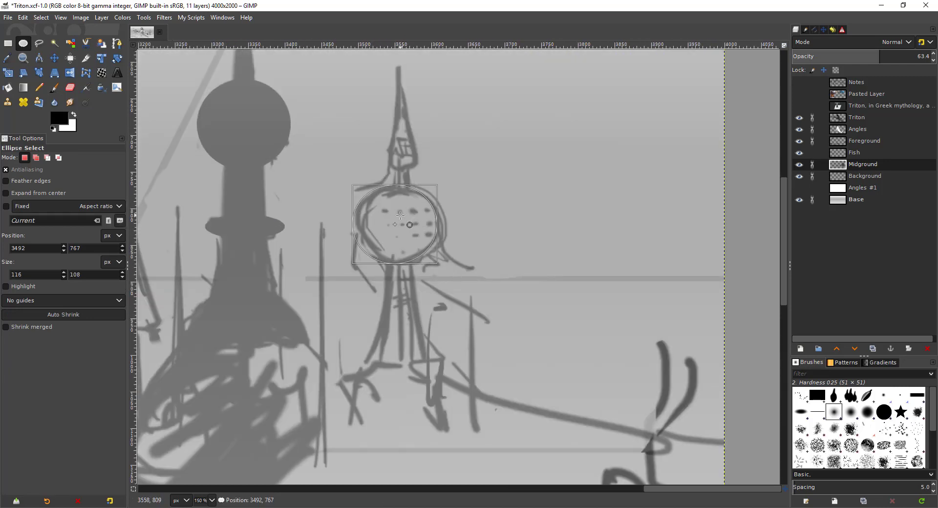
pyautogui.moveTo(440, 267); pyautogui.dragTo(445, 266)
pyautogui.hotkey('shift', 'b')
pyautogui.click(400, 212)
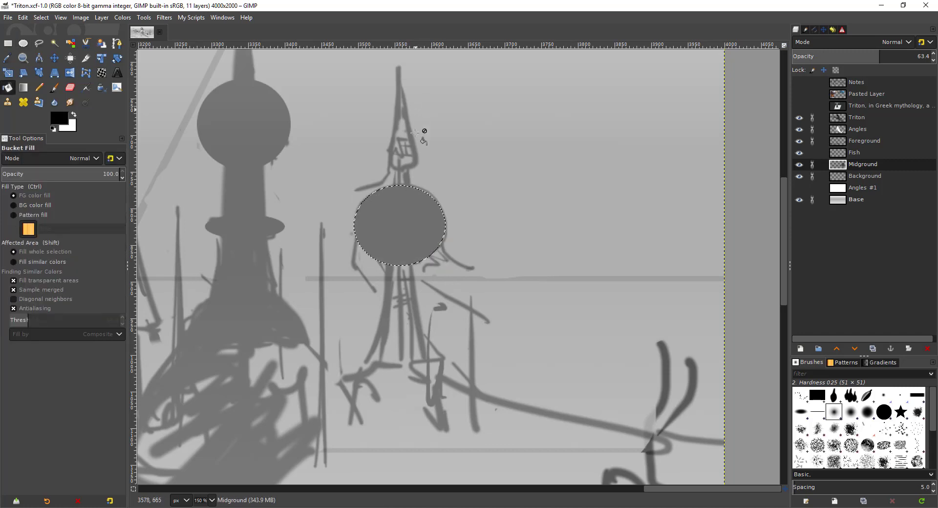
# Step: Clear the selection, set the brush size to 11 and paint the rightmost tower's pointed spire and its neck solid
pyautogui.press('p')
pyautogui.moveTo(409, 126); pyautogui.dragTo(414, 186)
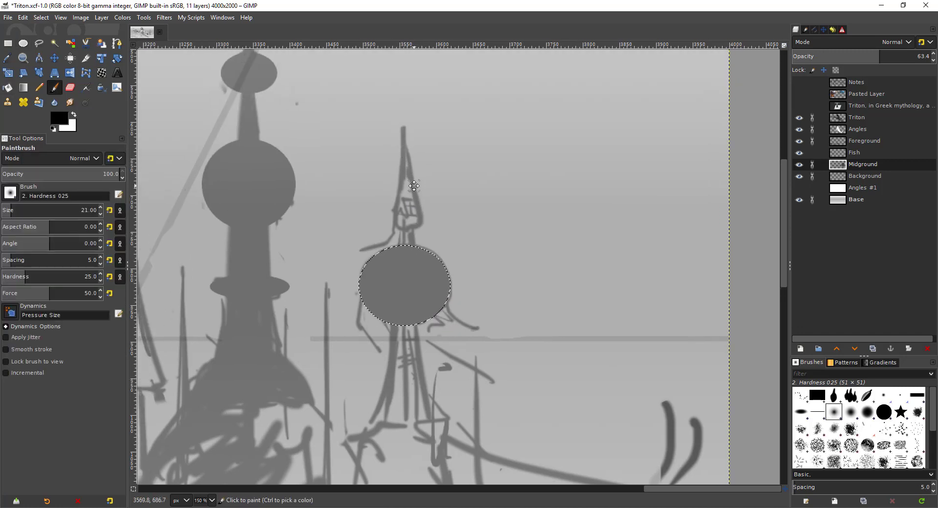
pyautogui.hotkey('ctrl', 'shift', 'a')
pyautogui.moveTo(399, 137)
pyautogui.mouseDown()
pyautogui.moveTo(391, 108)
pyautogui.moveTo(414, 88)
pyautogui.moveTo(414, 114)
pyautogui.mouseUp()
pyautogui.hotkey('shift', 'e')
pyautogui.press('p')
pyautogui.hotkey('shift', '[')
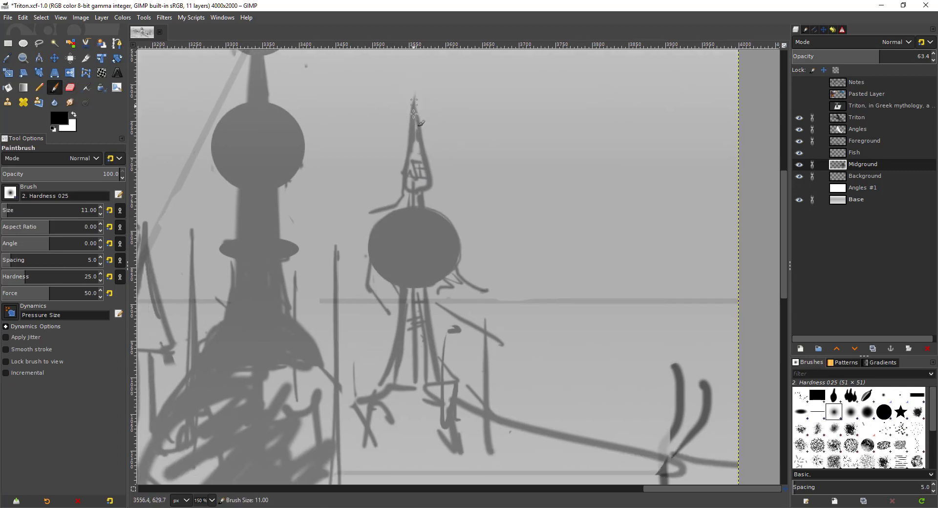
pyautogui.click(414, 87)
pyautogui.moveTo(407, 259)
pyautogui.mouseDown()
pyautogui.moveTo(402, 152)
pyautogui.moveTo(389, 303)
pyautogui.mouseUp()
pyautogui.keyDown('shift'); pyautogui.click(410, 307); pyautogui.keyUp('shift')
pyautogui.moveTo(393, 122)
pyautogui.mouseDown()
pyautogui.moveTo(385, 225)
pyautogui.moveTo(390, 185)
pyautogui.moveTo(386, 213)
pyautogui.mouseUp()
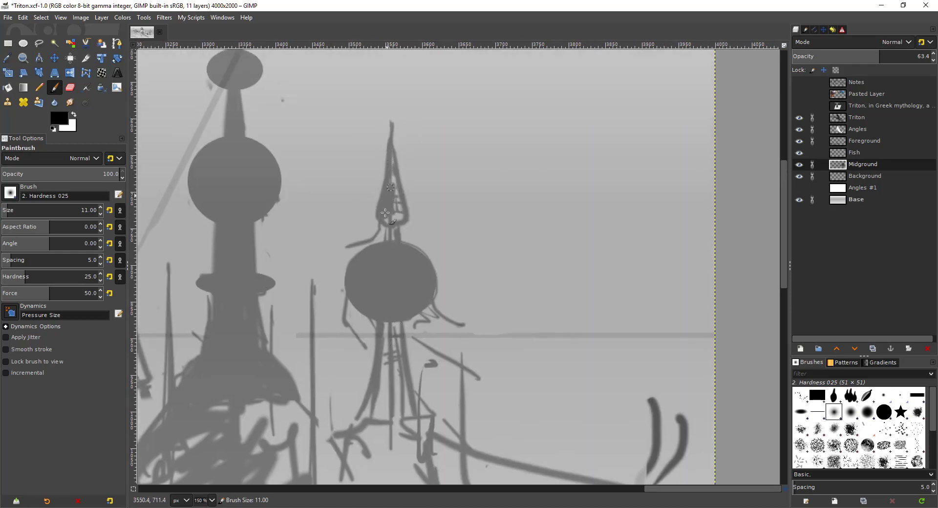
pyautogui.moveTo(393, 144)
pyautogui.mouseDown()
pyautogui.moveTo(398, 211)
pyautogui.moveTo(387, 231)
pyautogui.moveTo(388, 222)
pyautogui.mouseUp()
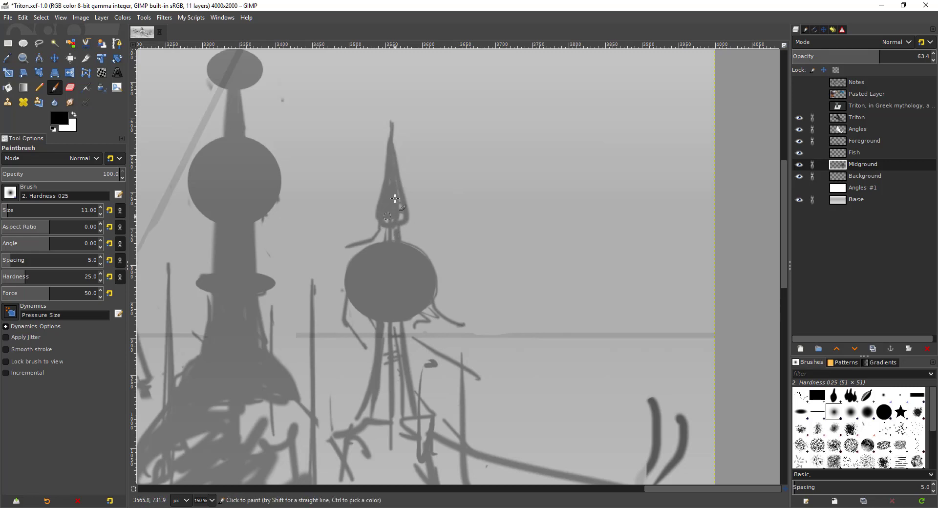
pyautogui.click(390, 226)
# Step: Erase loose strokes beside the rightmost tower's sphere and paint its flared shaft solid with brush size 11
pyautogui.scroll(-5, 398, 221)
pyautogui.hotkey('shift', 'e')
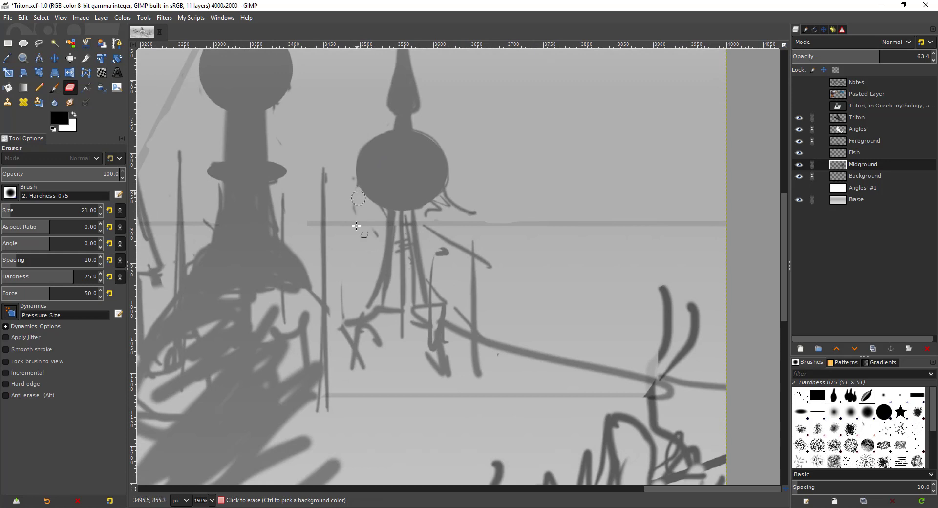
pyautogui.moveTo(476, 194)
pyautogui.mouseDown()
pyautogui.moveTo(440, 213)
pyautogui.moveTo(457, 201)
pyautogui.moveTo(477, 215)
pyautogui.mouseUp()
pyautogui.press('p')
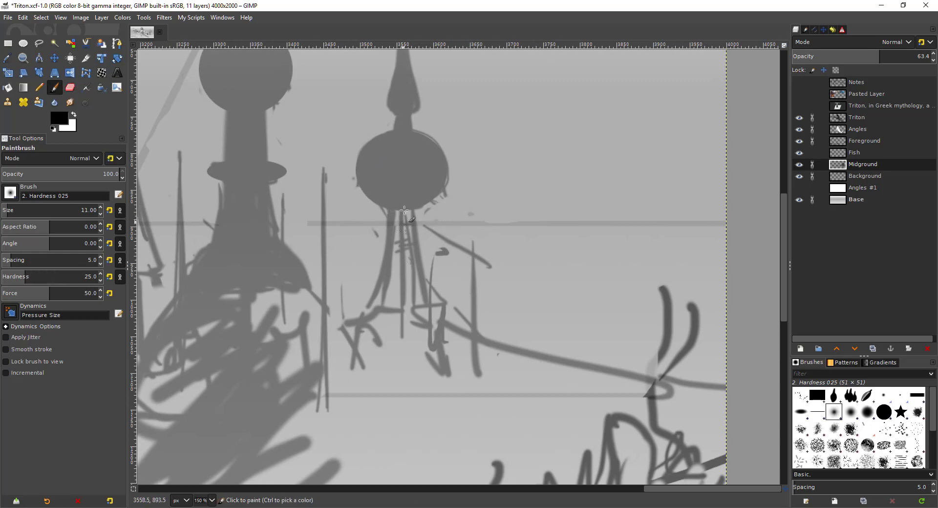
pyautogui.moveTo(396, 226)
pyautogui.mouseDown()
pyautogui.moveTo(404, 295)
pyautogui.moveTo(412, 287)
pyautogui.moveTo(396, 235)
pyautogui.moveTo(392, 288)
pyautogui.moveTo(375, 330)
pyautogui.moveTo(406, 299)
pyautogui.moveTo(434, 322)
pyautogui.mouseUp()
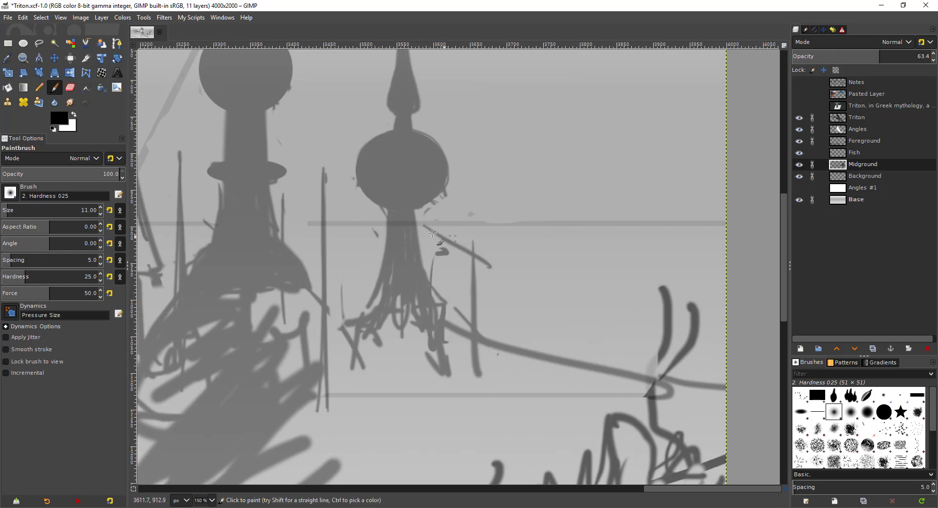
# Step: Erase the loose sketch lines just right of the rightmost tower's shaft and around its base
pyautogui.hotkey('shift', 'e')
pyautogui.moveTo(442, 236)
pyautogui.mouseDown()
pyautogui.moveTo(478, 263)
pyautogui.moveTo(464, 261)
pyautogui.moveTo(433, 295)
pyautogui.moveTo(475, 301)
pyautogui.mouseUp()
pyautogui.scroll(-2, 463, 221)
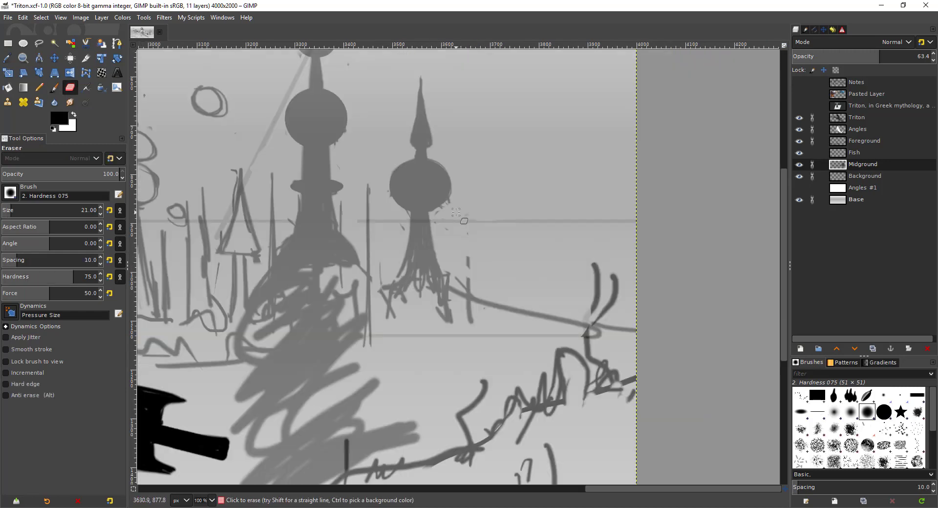
pyautogui.moveTo(412, 287)
pyautogui.mouseDown()
pyautogui.moveTo(405, 252)
pyautogui.moveTo(407, 269)
pyautogui.moveTo(389, 285)
pyautogui.mouseUp()
# Step: Paint the curved slope that joins the rightmost tower's base to the central tower's mound
pyautogui.scroll(1, 424, 224)
pyautogui.press('p')
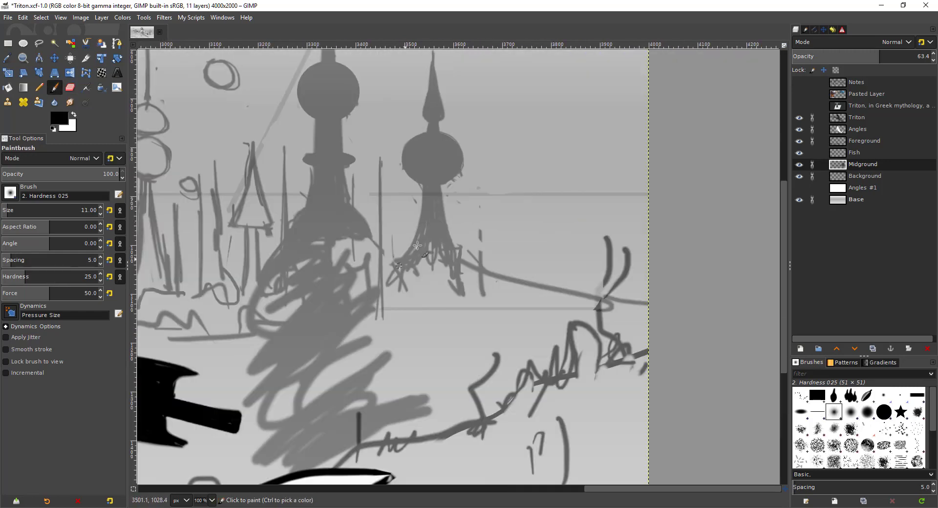
pyautogui.moveTo(419, 242); pyautogui.dragTo(377, 295)
pyautogui.moveTo(337, 237); pyautogui.dragTo(390, 275)
pyautogui.moveTo(368, 244); pyautogui.dragTo(393, 268)
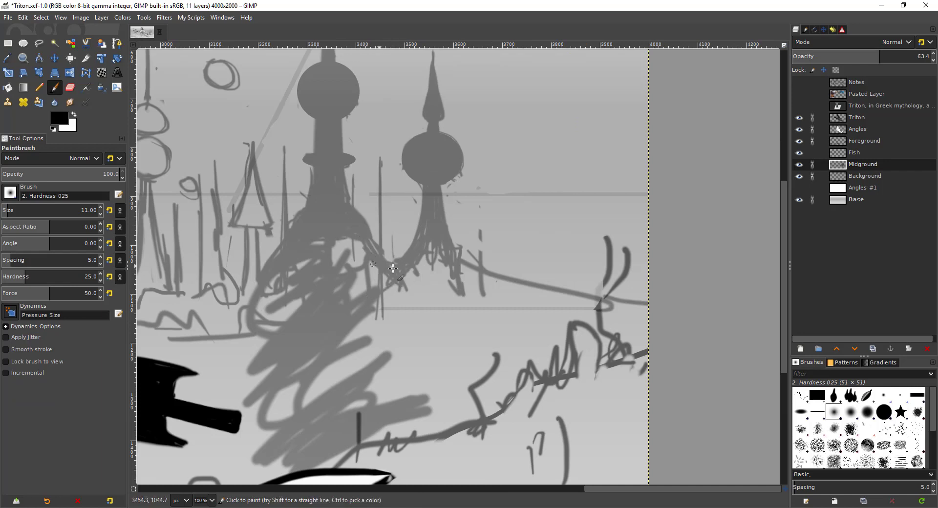
# Step: Set the brush size to 31 and fill in the scribbled mound beneath the central tower
pyautogui.hotkey('shift', ']')
pyautogui.hotkey('shift', ']')
pyautogui.moveTo(337, 240)
pyautogui.mouseDown()
pyautogui.moveTo(338, 265)
pyautogui.moveTo(349, 237)
pyautogui.moveTo(350, 251)
pyautogui.moveTo(380, 277)
pyautogui.moveTo(323, 282)
pyautogui.moveTo(291, 272)
pyautogui.moveTo(310, 244)
pyautogui.moveTo(333, 253)
pyautogui.moveTo(257, 291)
pyautogui.mouseUp()
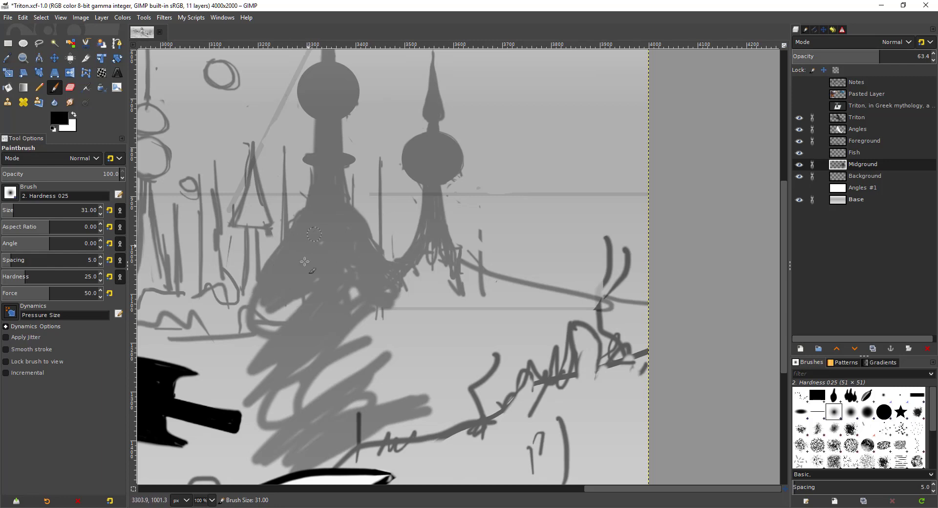
# Step: Set the brush size to 51 and paint the hillside beneath the central and rightmost towers solid out to the canvas edge
pyautogui.hotkey('shift', ']')
pyautogui.hscroll(3, 307, 260)
pyautogui.hotkey('shift', ']')
pyautogui.moveTo(308, 259)
pyautogui.mouseDown()
pyautogui.moveTo(292, 274)
pyautogui.moveTo(313, 229)
pyautogui.moveTo(312, 280)
pyautogui.moveTo(408, 236)
pyautogui.moveTo(367, 264)
pyautogui.moveTo(321, 269)
pyautogui.moveTo(312, 255)
pyautogui.moveTo(319, 244)
pyautogui.moveTo(327, 270)
pyautogui.moveTo(360, 284)
pyautogui.moveTo(457, 303)
pyautogui.moveTo(364, 308)
pyautogui.moveTo(357, 288)
pyautogui.moveTo(444, 303)
pyautogui.moveTo(362, 283)
pyautogui.moveTo(468, 309)
pyautogui.moveTo(352, 284)
pyautogui.moveTo(547, 314)
pyautogui.moveTo(505, 318)
pyautogui.moveTo(536, 325)
pyautogui.moveTo(492, 342)
pyautogui.moveTo(498, 349)
pyautogui.moveTo(414, 326)
pyautogui.moveTo(460, 333)
pyautogui.moveTo(430, 359)
pyautogui.moveTo(510, 339)
pyautogui.mouseUp()
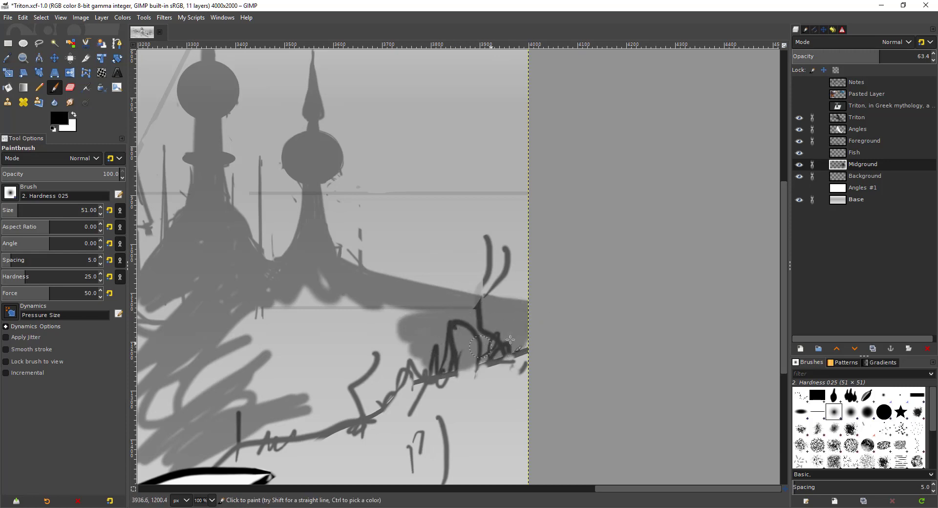
pyautogui.moveTo(325, 296)
pyautogui.mouseDown()
pyautogui.moveTo(328, 283)
pyautogui.moveTo(441, 196)
pyautogui.mouseUp()
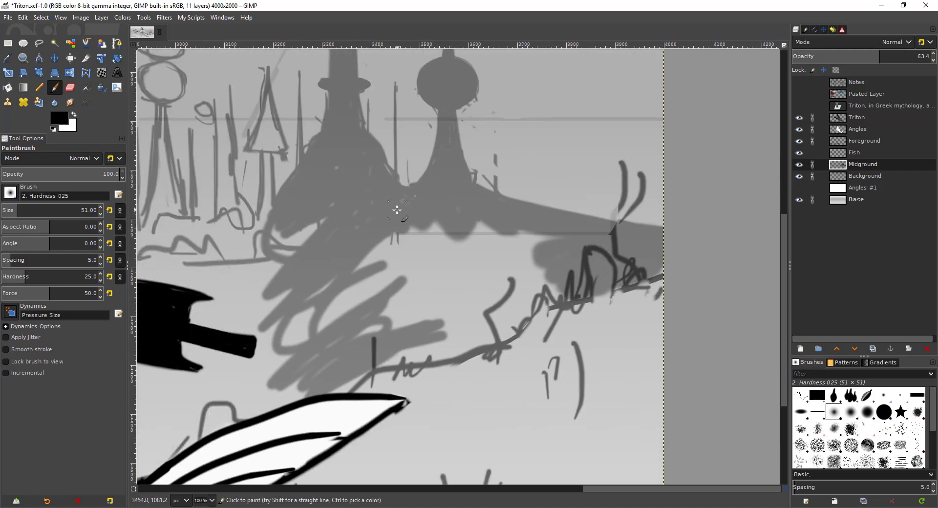
pyautogui.moveTo(403, 217); pyautogui.dragTo(347, 202)
pyautogui.moveTo(320, 232)
pyautogui.mouseDown()
pyautogui.moveTo(397, 205)
pyautogui.moveTo(488, 228)
pyautogui.moveTo(430, 247)
pyautogui.moveTo(503, 293)
pyautogui.moveTo(437, 315)
pyautogui.moveTo(391, 235)
pyautogui.moveTo(342, 235)
pyautogui.moveTo(391, 213)
pyautogui.moveTo(313, 266)
pyautogui.moveTo(387, 244)
pyautogui.moveTo(422, 259)
pyautogui.moveTo(440, 298)
pyautogui.moveTo(391, 337)
pyautogui.moveTo(449, 323)
pyautogui.moveTo(383, 314)
pyautogui.moveTo(386, 240)
pyautogui.moveTo(323, 337)
pyautogui.moveTo(380, 296)
pyautogui.moveTo(308, 294)
pyautogui.moveTo(308, 281)
pyautogui.moveTo(267, 271)
pyautogui.mouseUp()
pyautogui.moveTo(261, 210)
pyautogui.mouseDown()
pyautogui.moveTo(222, 236)
pyautogui.moveTo(223, 257)
pyautogui.mouseUp()
pyautogui.moveTo(221, 112); pyautogui.dragTo(400, 178)
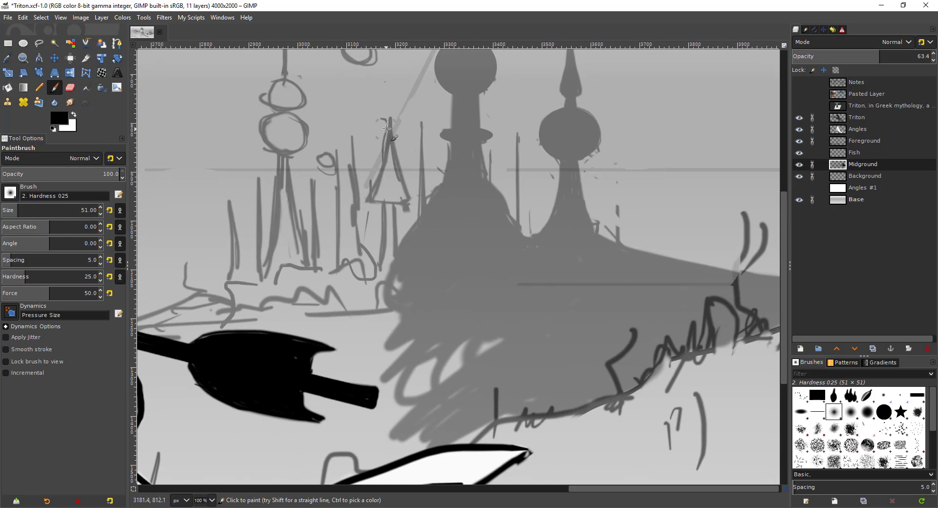
# Step: Set the brush size to 11 and trace the shaft and roof edges of the arrow-shaped tower left of the central tower, undoing the last stroke
pyautogui.press('[')
pyautogui.press('[')
pyautogui.press('[')
pyautogui.press('[')
pyautogui.press('[')
pyautogui.press('[')
pyautogui.press('[')
pyautogui.press('[')
pyautogui.press('[')
pyautogui.press('[')
pyautogui.press('[')
pyautogui.press('[')
pyautogui.press('[')
pyautogui.press('[')
pyautogui.press('[')
pyautogui.press('[')
pyautogui.press('[')
pyautogui.press('[')
pyautogui.press('[')
pyautogui.press('[')
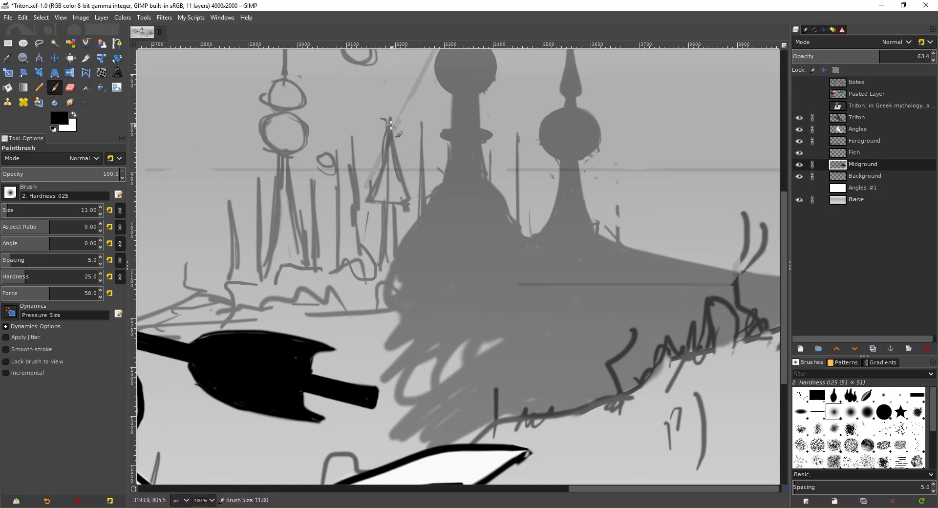
pyautogui.moveTo(388, 159); pyautogui.dragTo(389, 280)
pyautogui.moveTo(385, 118)
pyautogui.mouseDown()
pyautogui.moveTo(370, 215)
pyautogui.moveTo(378, 201)
pyautogui.moveTo(407, 215)
pyautogui.mouseUp()
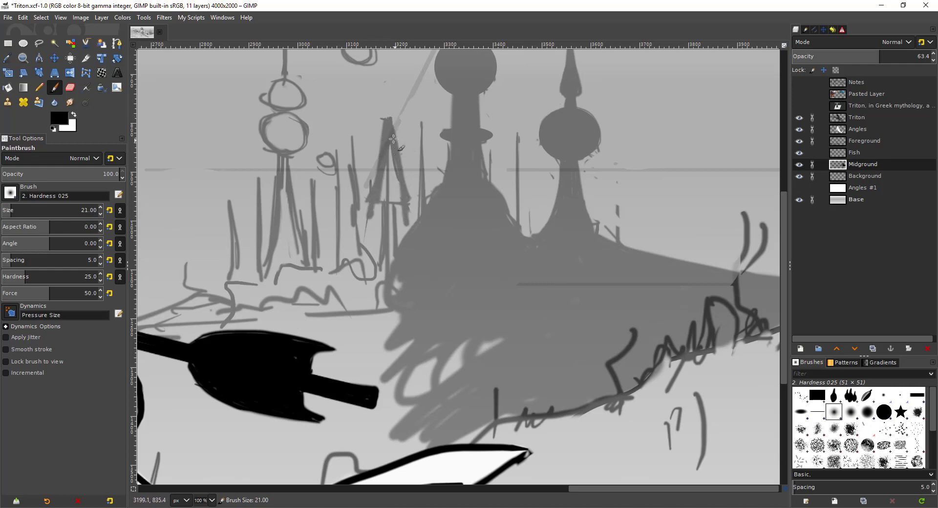
pyautogui.hotkey('ctrl', 'z')
# Step: Paint the arrow-shaped tower's triangular roof and straight shaft solid with brush size 21
pyautogui.moveTo(389, 113); pyautogui.dragTo(407, 214)
pyautogui.moveTo(389, 156)
pyautogui.mouseDown()
pyautogui.moveTo(384, 205)
pyautogui.moveTo(402, 199)
pyautogui.moveTo(383, 213)
pyautogui.moveTo(410, 214)
pyautogui.moveTo(366, 214)
pyautogui.moveTo(401, 193)
pyautogui.moveTo(394, 264)
pyautogui.mouseUp()
pyautogui.hotkey('shift', 'e')
pyautogui.press('p')
pyautogui.moveTo(391, 211); pyautogui.dragTo(390, 259)
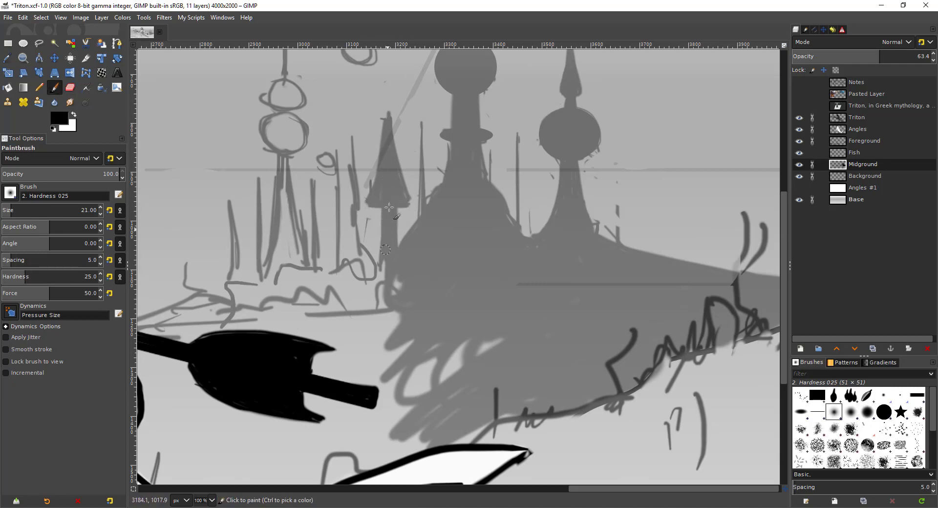
pyautogui.moveTo(389, 211); pyautogui.dragTo(379, 326)
# Step: Paint straight vertical lines over the two uprights left of the arrow-shaped tower and erase the loose strokes beside them
pyautogui.click(337, 152)
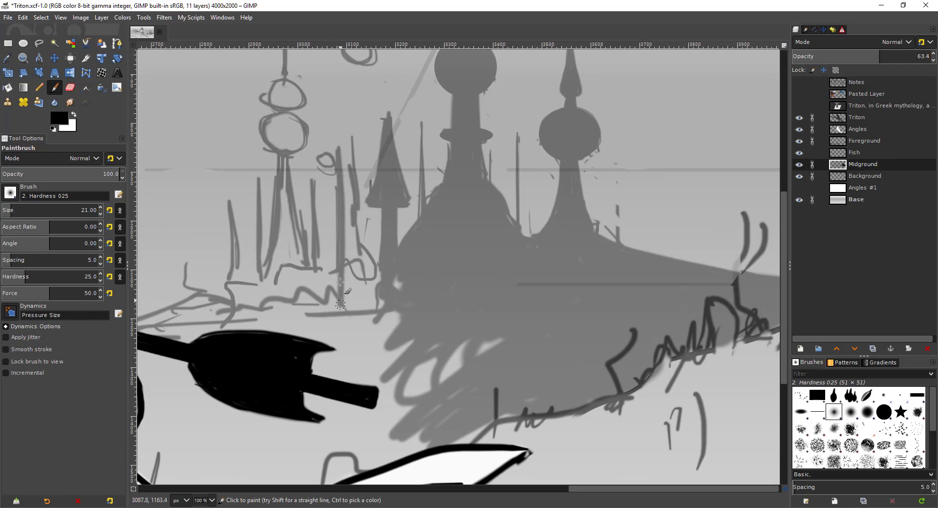
pyautogui.keyDown('shift'); pyautogui.click(337, 289); pyautogui.keyUp('shift')
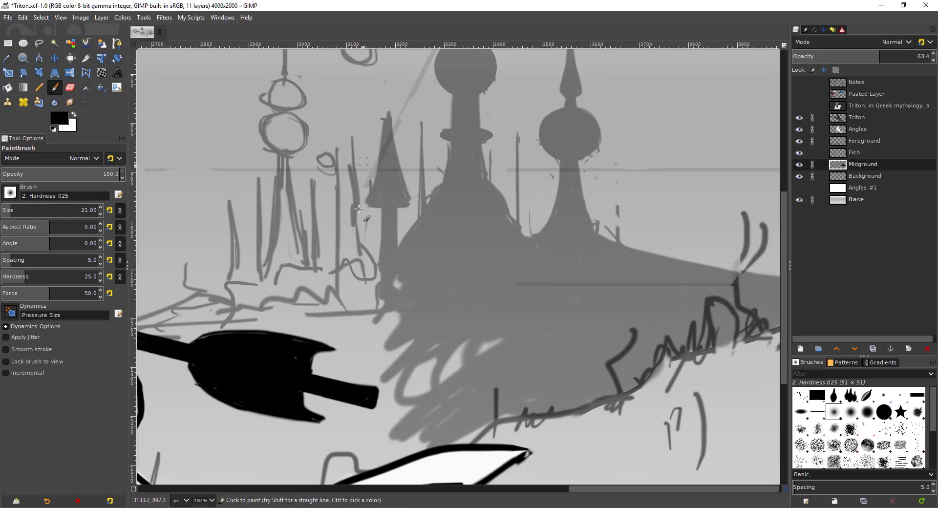
pyautogui.click(354, 140)
pyautogui.keyDown('ctrl'); pyautogui.keyDown('shift'); pyautogui.click(354, 292); pyautogui.keyUp('shift'); pyautogui.keyUp('ctrl')
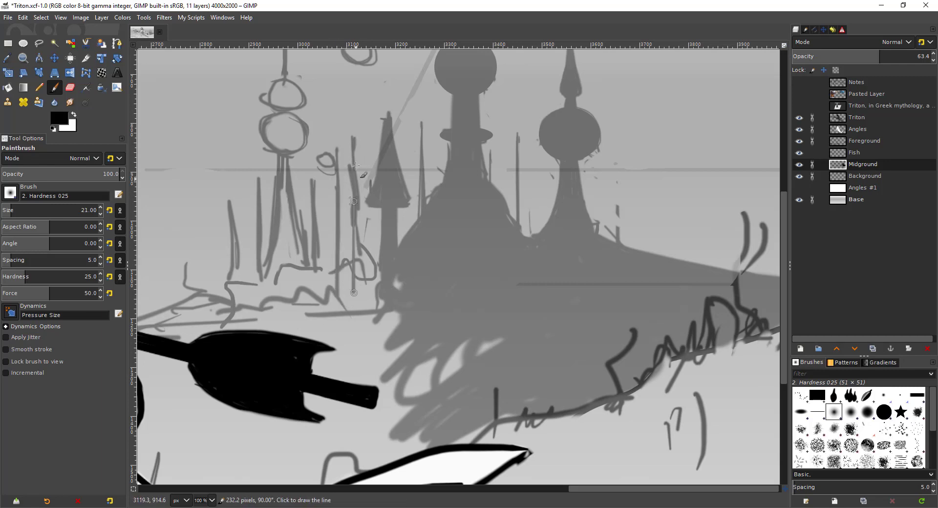
pyautogui.keyDown('ctrl'); pyautogui.keyDown('shift'); pyautogui.click(354, 149); pyautogui.keyUp('shift'); pyautogui.keyUp('ctrl')
pyautogui.hotkey('shift', 'e')
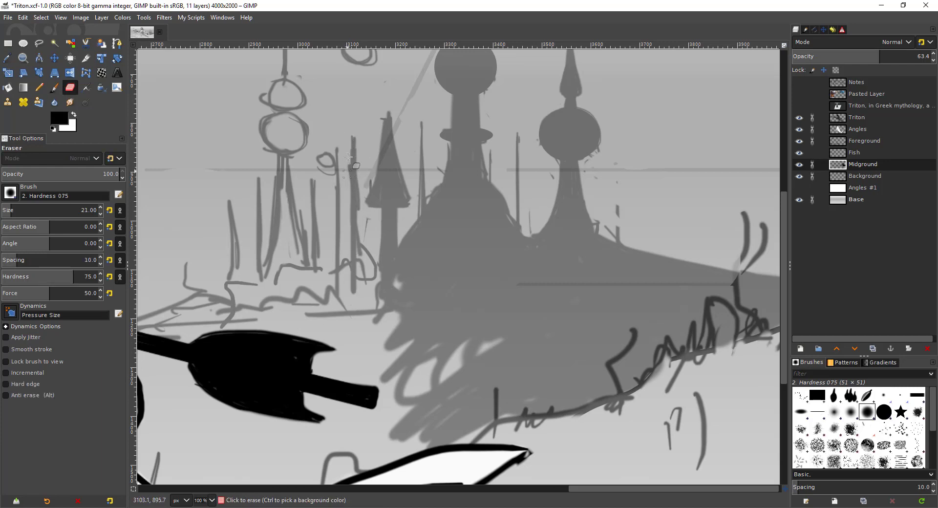
pyautogui.moveTo(360, 227)
pyautogui.mouseDown()
pyautogui.moveTo(364, 258)
pyautogui.moveTo(366, 239)
pyautogui.mouseUp()
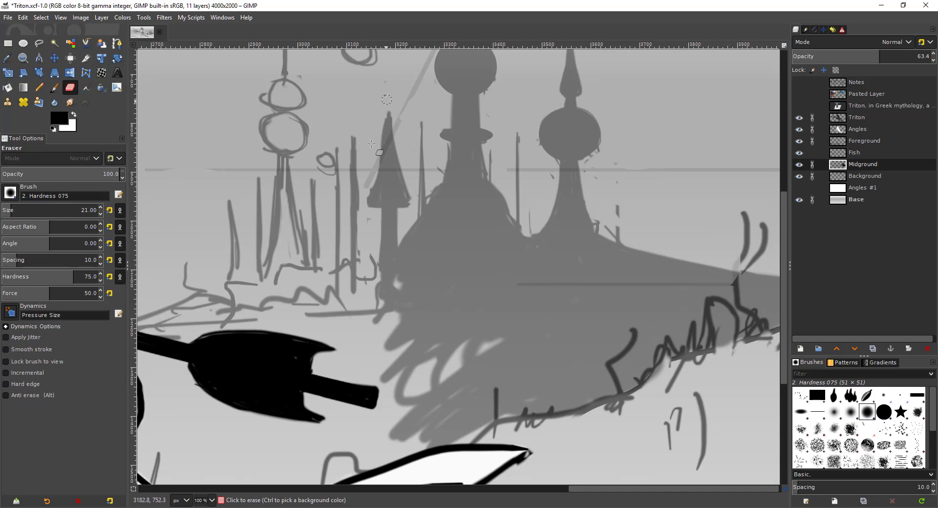
# Step: Make an elliptical selection over the left tower's upper sphere and fill it with black
pyautogui.press('p')
pyautogui.moveTo(389, 131)
pyautogui.mouseDown()
pyautogui.moveTo(373, 187)
pyautogui.moveTo(450, 243)
pyautogui.mouseUp()
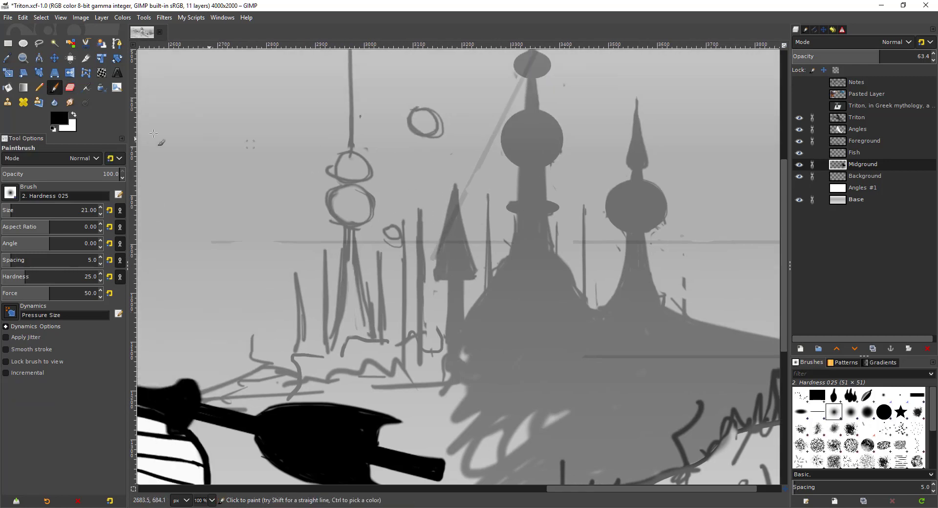
pyautogui.click(21, 48)
pyautogui.moveTo(277, 218); pyautogui.dragTo(257, 214)
pyautogui.moveTo(313, 142); pyautogui.dragTo(333, 159)
pyautogui.hotkey('shift', 'b')
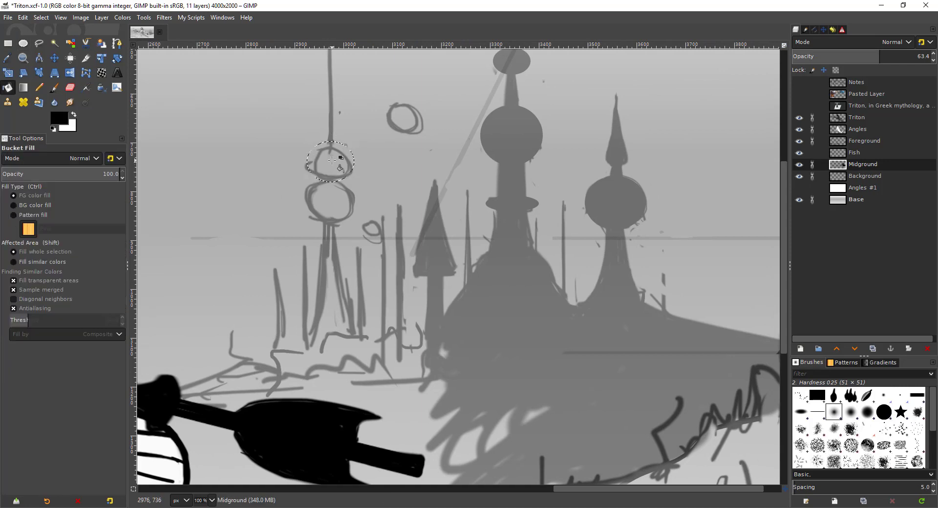
pyautogui.click(316, 165)
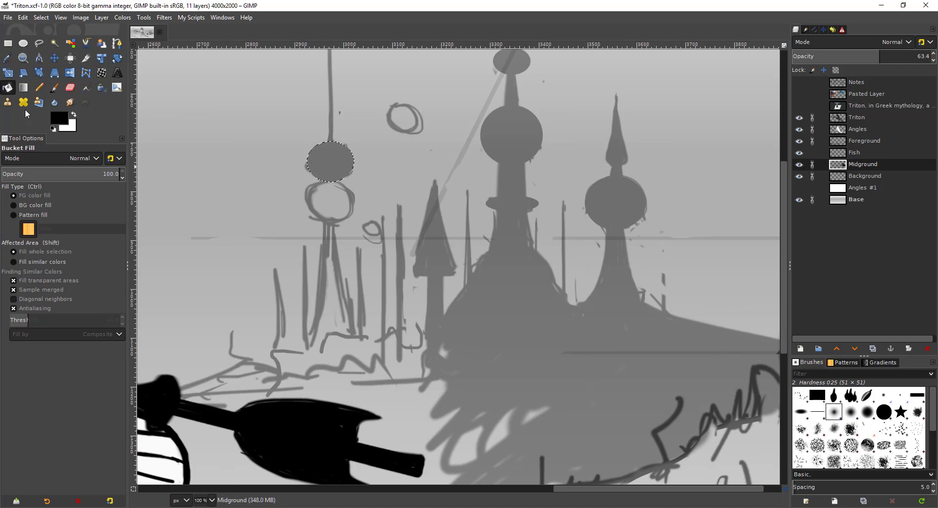
# Step: Select an ellipse of about 133 × 102 px over the left tower's lower sphere and fill it with black
pyautogui.click(23, 43)
pyautogui.moveTo(290, 176); pyautogui.dragTo(355, 225)
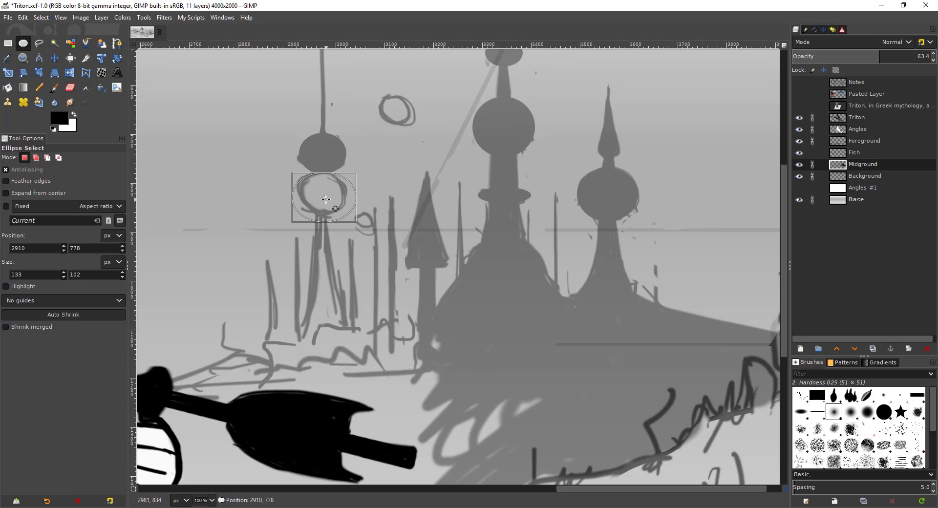
pyautogui.hotkey('shift', 'b')
pyautogui.click(317, 214)
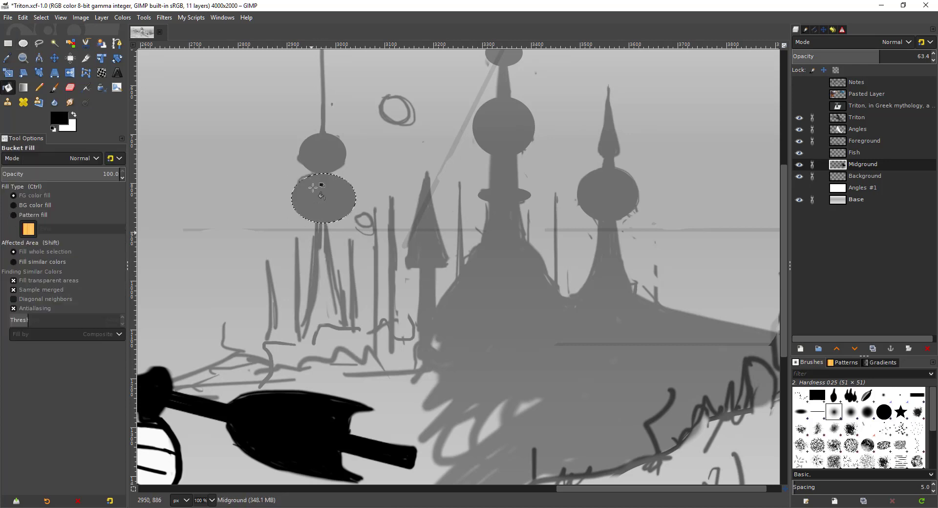
# Step: Clear the selection and paint a straight line down the left tower's axis from the spire tip to its base
pyautogui.scroll(4, 332, 173)
pyautogui.press('p')
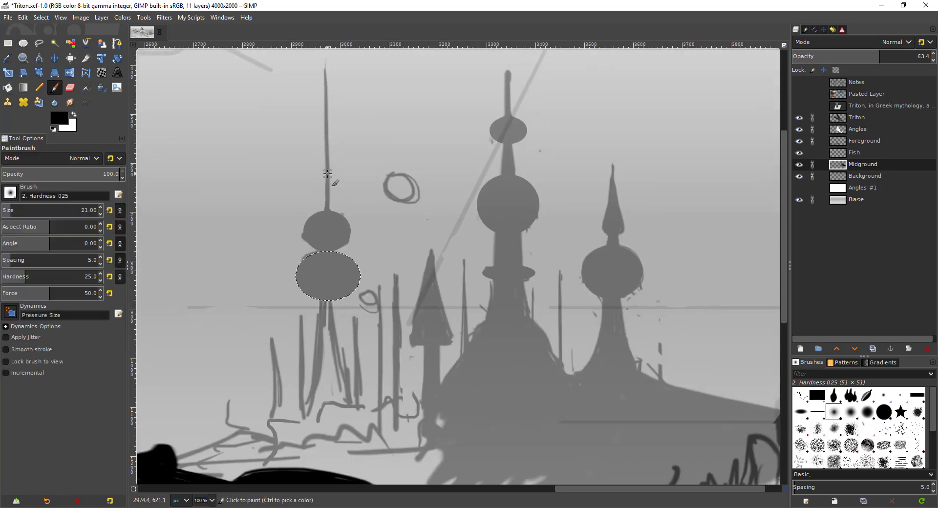
pyautogui.hotkey('ctrl', 'shift', 'a')
pyautogui.moveTo(323, 214); pyautogui.dragTo(409, 248)
pyautogui.click(411, 106)
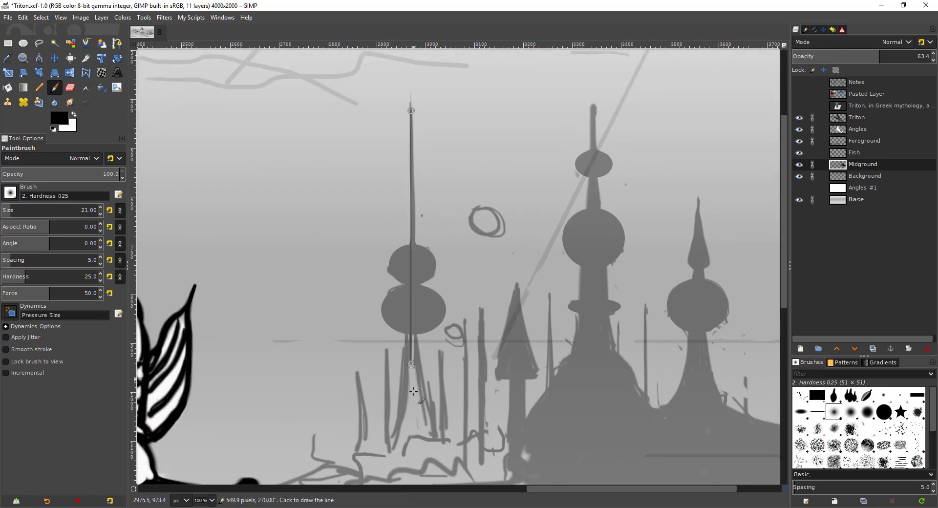
pyautogui.keyDown('shift'); pyautogui.click(411, 425); pyautogui.keyUp('shift')
# Step: Paint the left tower's shaft and flared base solid with brush size 21
pyautogui.moveTo(416, 359); pyautogui.dragTo(412, 401)
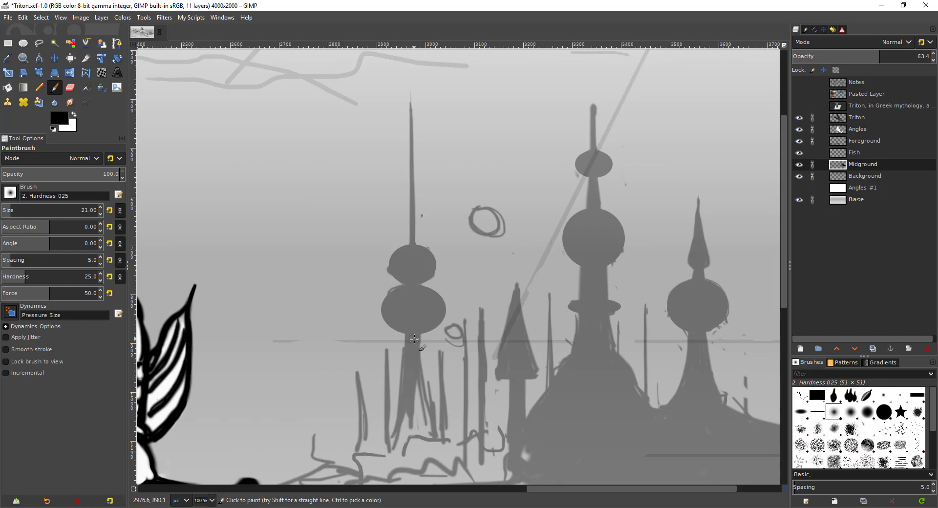
pyautogui.moveTo(414, 325)
pyautogui.mouseDown()
pyautogui.moveTo(416, 376)
pyautogui.moveTo(410, 343)
pyautogui.moveTo(415, 371)
pyautogui.moveTo(411, 356)
pyautogui.mouseUp()
pyautogui.scroll(-5, 391, 332)
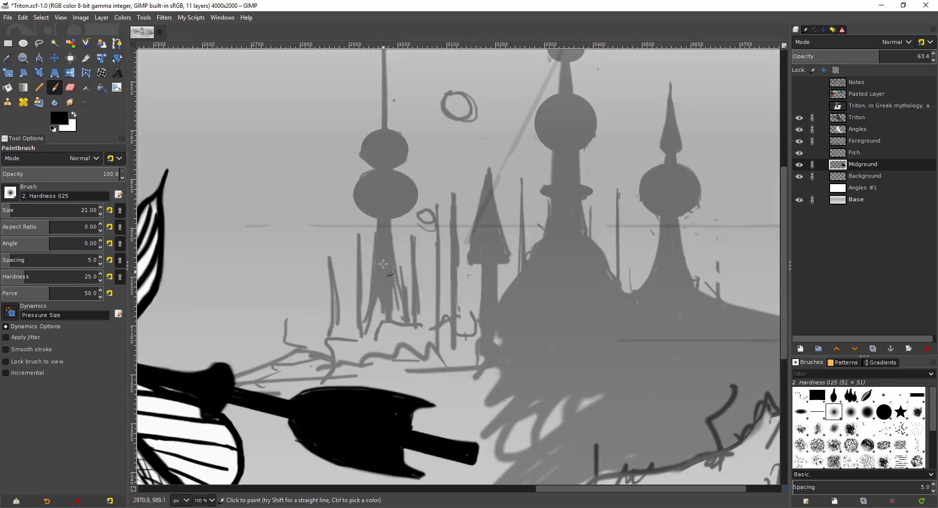
pyautogui.moveTo(384, 264)
pyautogui.mouseDown()
pyautogui.moveTo(380, 293)
pyautogui.moveTo(399, 323)
pyautogui.moveTo(390, 254)
pyautogui.moveTo(402, 313)
pyautogui.moveTo(396, 292)
pyautogui.moveTo(373, 291)
pyautogui.moveTo(363, 334)
pyautogui.moveTo(373, 327)
pyautogui.moveTo(358, 252)
pyautogui.moveTo(362, 354)
pyautogui.mouseUp()
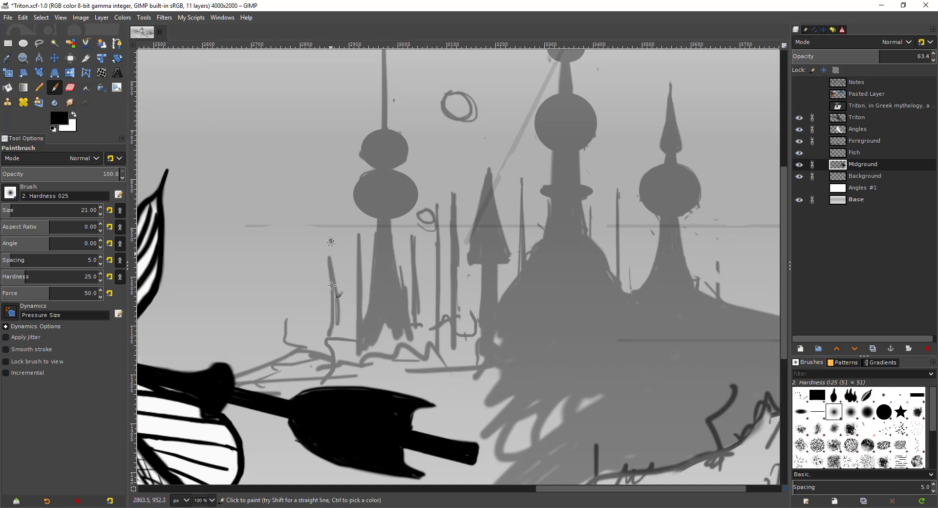
# Step: Paint a straight thin pole to the left of the left tower and erase the old sketch line beside it
pyautogui.moveTo(330, 241); pyautogui.dragTo(338, 371)
pyautogui.hotkey('shift', 'e')
pyautogui.moveTo(337, 277); pyautogui.dragTo(339, 325)
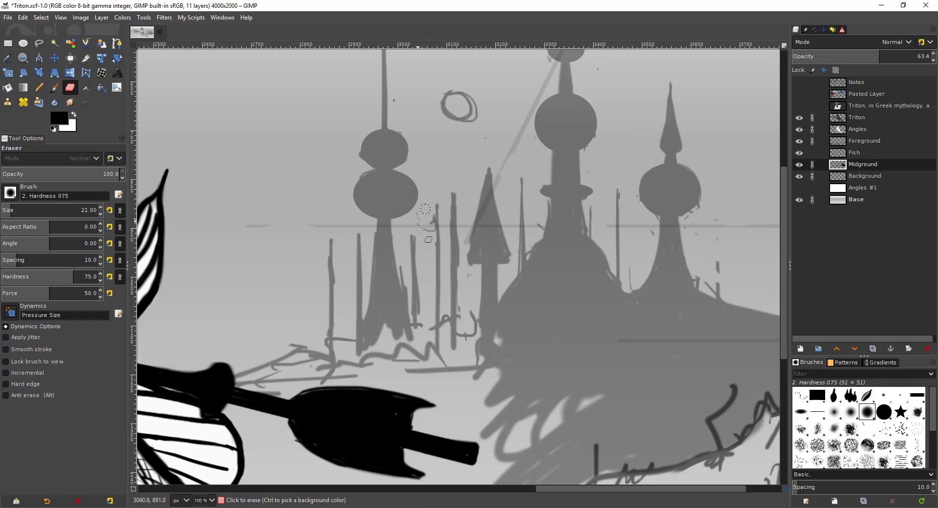
# Step: Paint the small floating sphere beside the left tower solid and add a thin vertical pole next to it with brush size 11
pyautogui.press('p')
pyautogui.moveTo(432, 230); pyautogui.dragTo(429, 226)
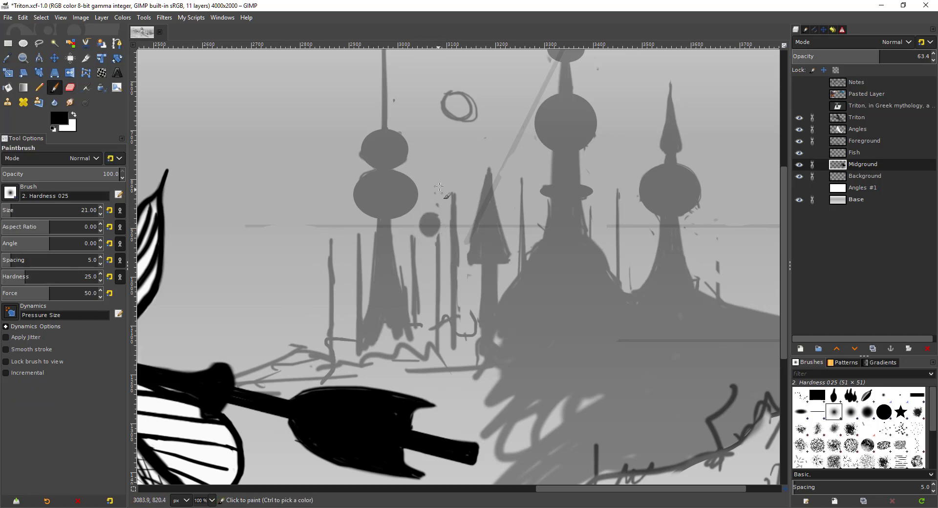
pyautogui.hotkey('shift', '[')
pyautogui.moveTo(438, 183); pyautogui.dragTo(439, 349)
pyautogui.hotkey('ctrl', 'z')
pyautogui.hotkey('ctrl', 'z')
pyautogui.moveTo(438, 187)
pyautogui.mouseDown()
pyautogui.moveTo(437, 358)
pyautogui.moveTo(437, 186)
pyautogui.moveTo(436, 342)
pyautogui.mouseUp()
pyautogui.hotkey('ctrl', 'z')
pyautogui.hotkey('ctrl', 'z')
pyautogui.moveTo(439, 187); pyautogui.dragTo(438, 349)
# Step: Make a circular selection over the sketched sphere floating between the left and central towers and fill it with black
pyautogui.scroll(5, 445, 107)
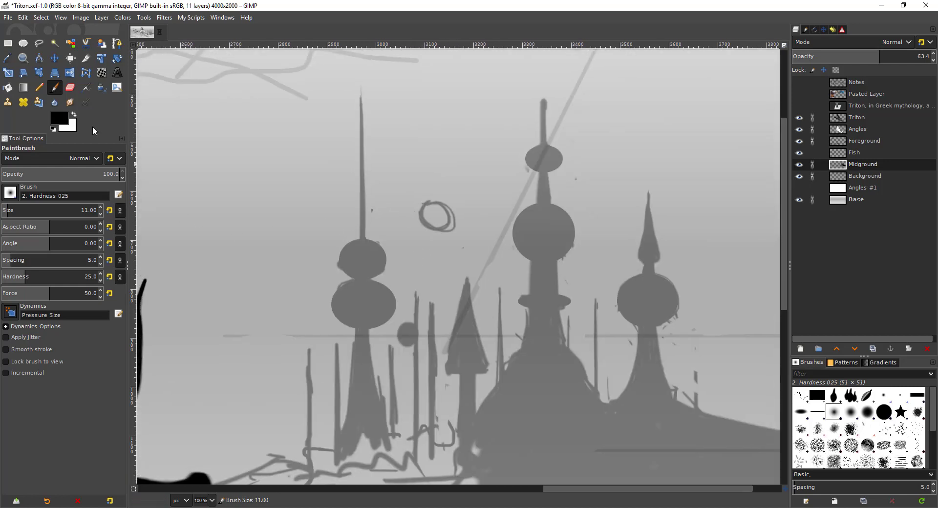
pyautogui.click(23, 43)
pyautogui.scroll(-1, 411, 173)
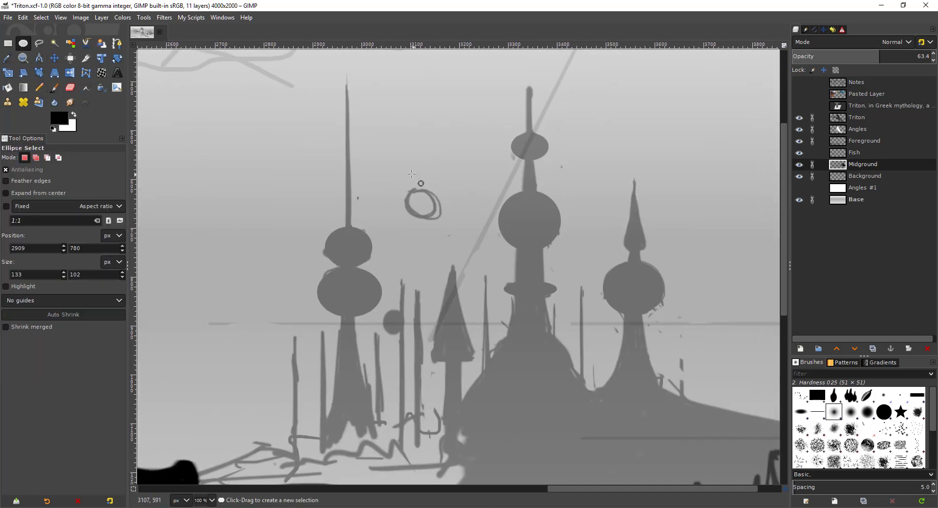
pyautogui.moveTo(400, 181); pyautogui.dragTo(446, 226)
pyautogui.hotkey('shift', 'b')
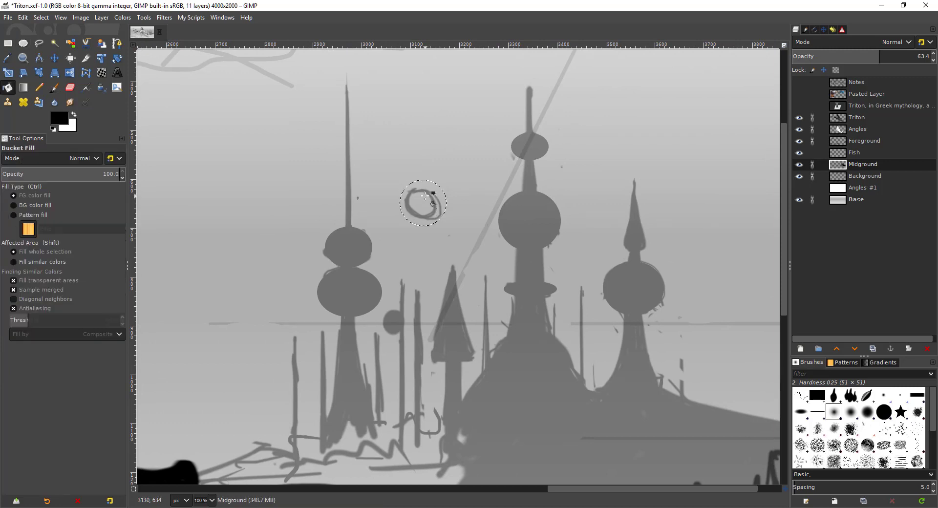
pyautogui.click(416, 218)
# Step: Add a small black-filled circle floating beyond the right tower using an elliptical selection, and clear the selection
pyautogui.scroll(-1, 430, 161)
pyautogui.hscroll(3, 431, 161)
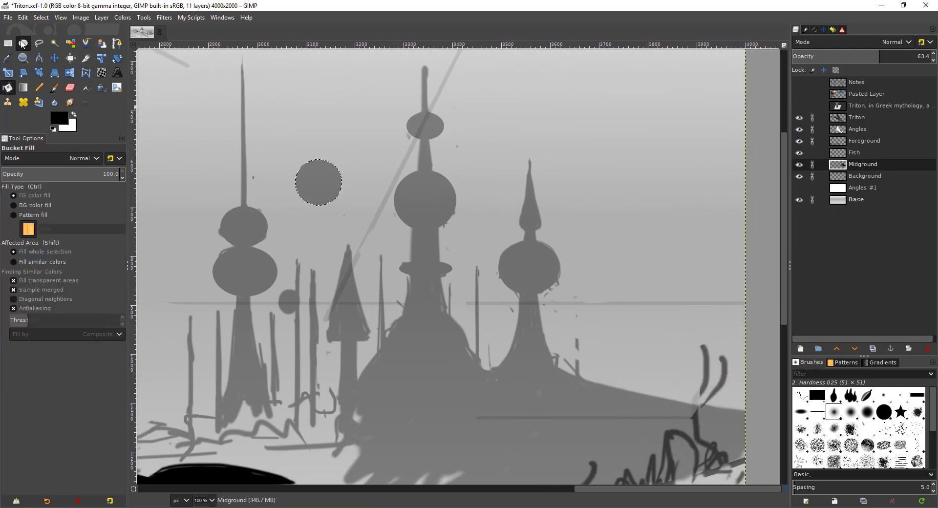
pyautogui.click(23, 44)
pyautogui.hscroll(2, 543, 187)
pyautogui.moveTo(501, 169); pyautogui.dragTo(530, 198)
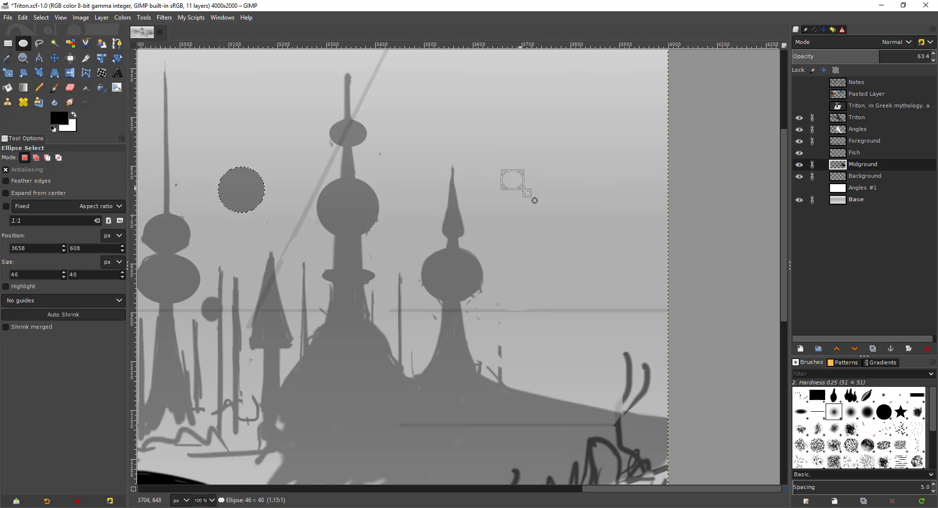
pyautogui.hotkey('shift', 'b')
pyautogui.hscroll(-3, 488, 201)
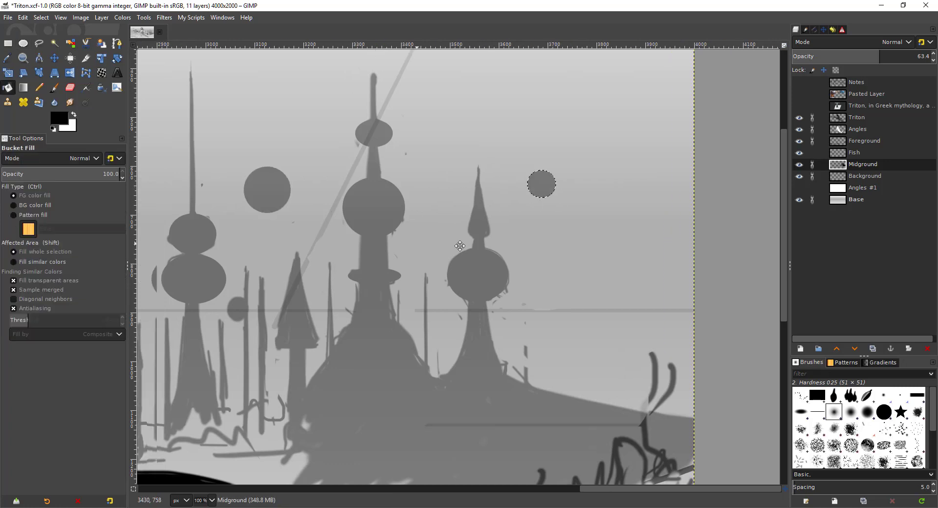
pyautogui.hotkey('ctrl', 'shift', 'a')
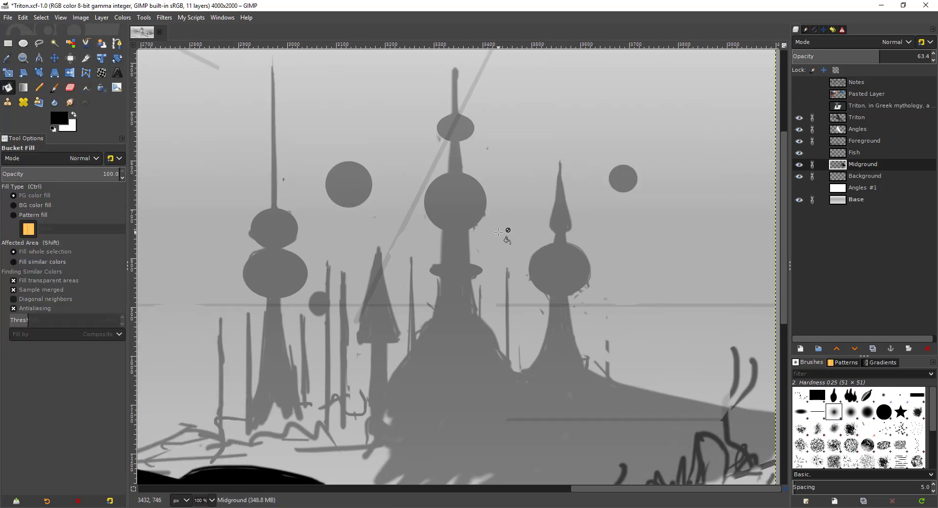
# Step: Paint the ground joining the left tower's base to the hillside with brush size 31, and toggle the Midground layer's visibility to compare
pyautogui.moveTo(330, 264); pyautogui.dragTo(414, 107)
pyautogui.press('p')
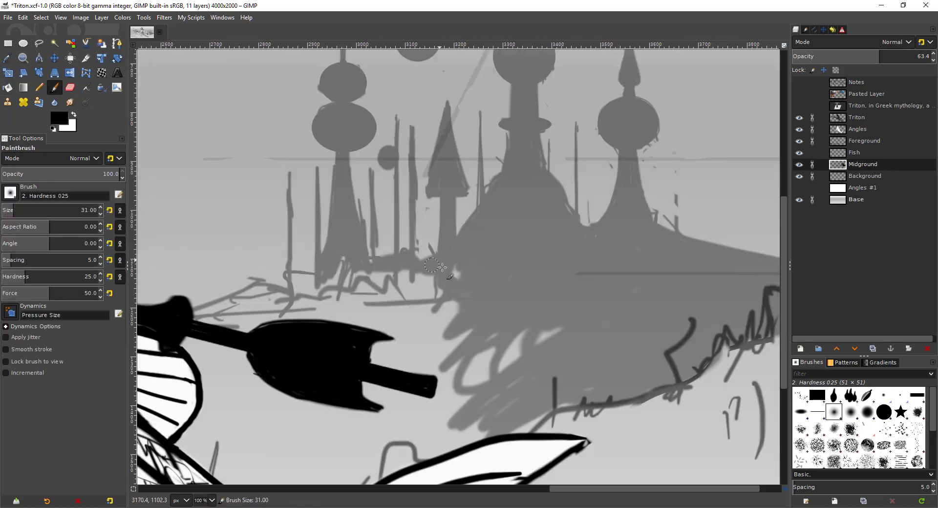
pyautogui.scroll(-5, 342, 289)
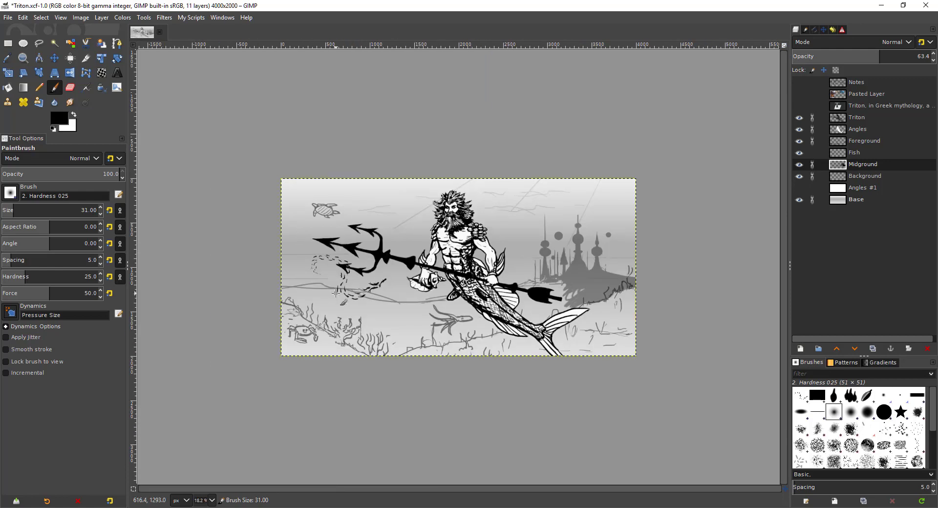
pyautogui.scroll(1, 496, 312)
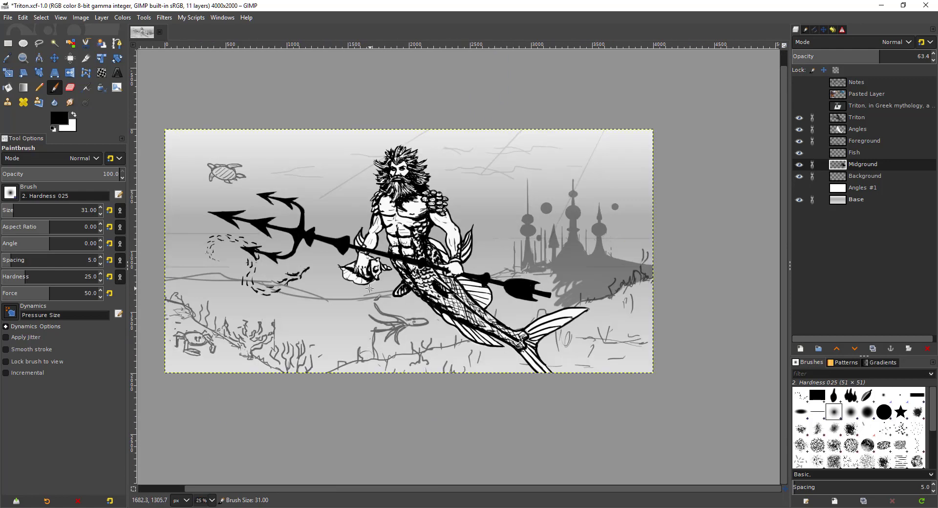
pyautogui.click(799, 165)
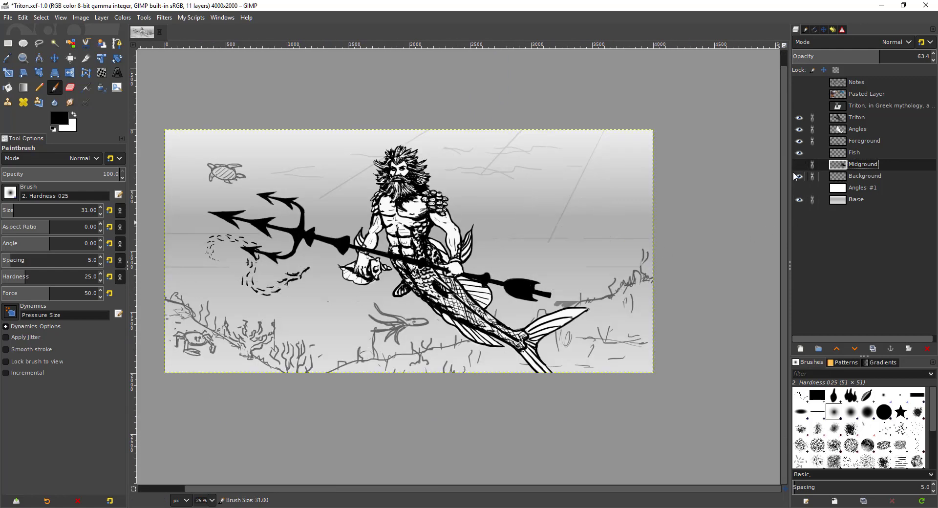
pyautogui.click(800, 166)
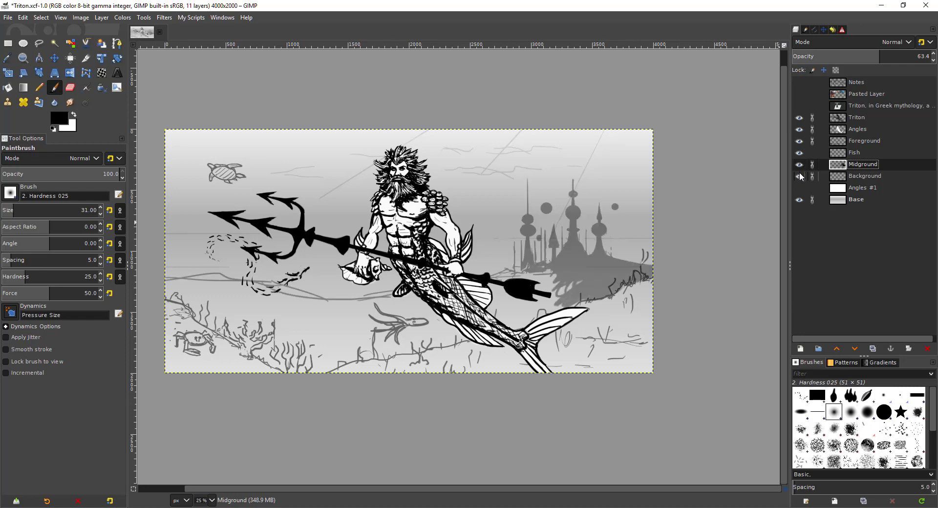
# Step: Enlarge the brush and paint the hillside's slope solid from beneath the left tower down to the trident's shaft
pyautogui.scroll(2, 539, 216)
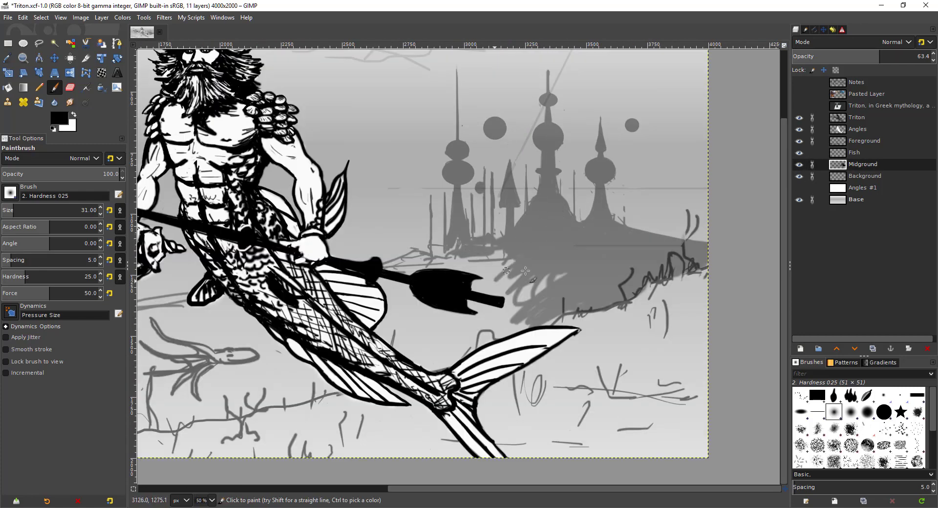
pyautogui.press(']')
pyautogui.press(']')
pyautogui.press(']')
pyautogui.press(']')
pyautogui.press(']')
pyautogui.press(']')
pyautogui.press(']')
pyautogui.press(']')
pyautogui.press(']')
pyautogui.press(']')
pyautogui.moveTo(449, 250)
pyautogui.mouseDown()
pyautogui.moveTo(477, 247)
pyautogui.moveTo(425, 260)
pyautogui.moveTo(453, 263)
pyautogui.moveTo(367, 274)
pyautogui.moveTo(484, 268)
pyautogui.moveTo(489, 281)
pyautogui.moveTo(552, 320)
pyautogui.moveTo(501, 285)
pyautogui.moveTo(415, 300)
pyautogui.mouseUp()
# Step: Fill the lower hillside behind the trident's end down to Triton's tail with brush size 121
pyautogui.hotkey('shift', ']')
pyautogui.hotkey('shift', ']')
pyautogui.hotkey('shift', ']')
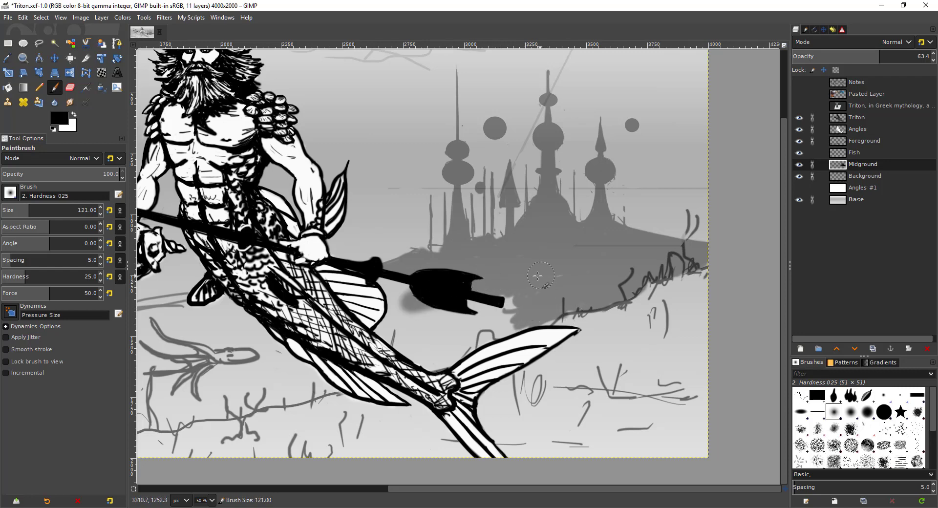
pyautogui.moveTo(510, 301)
pyautogui.mouseDown()
pyautogui.moveTo(490, 323)
pyautogui.moveTo(538, 328)
pyautogui.mouseUp()
pyautogui.moveTo(482, 304)
pyautogui.mouseDown()
pyautogui.moveTo(400, 307)
pyautogui.moveTo(369, 287)
pyautogui.moveTo(440, 296)
pyautogui.moveTo(429, 336)
pyautogui.moveTo(462, 362)
pyautogui.moveTo(386, 321)
pyautogui.moveTo(425, 372)
pyautogui.moveTo(352, 356)
pyautogui.moveTo(376, 342)
pyautogui.mouseUp()
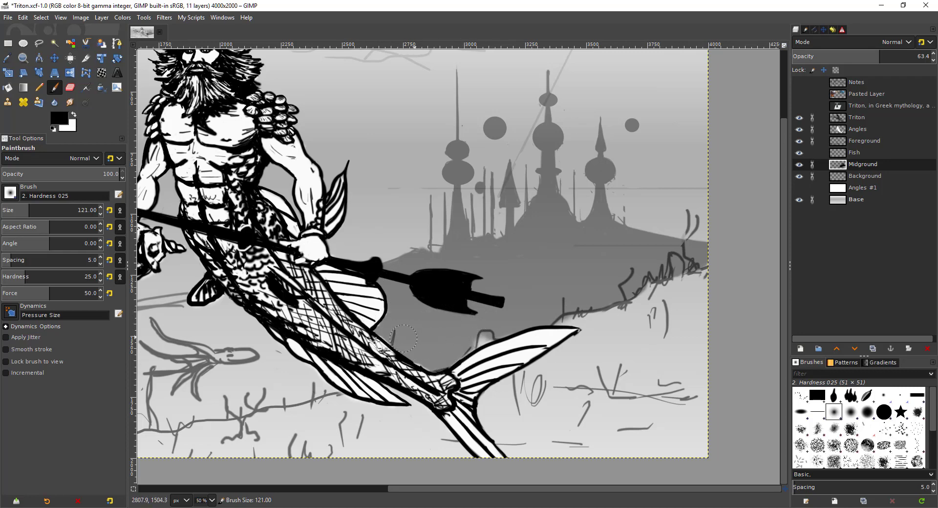
# Step: Extend the midground fill behind Triton to the octopus and start painting the distant ridge beneath the trident's prongs
pyautogui.moveTo(270, 335)
pyautogui.mouseDown()
pyautogui.moveTo(463, 241)
pyautogui.moveTo(326, 255)
pyautogui.moveTo(376, 267)
pyautogui.moveTo(374, 255)
pyautogui.moveTo(417, 260)
pyautogui.moveTo(413, 287)
pyautogui.moveTo(546, 299)
pyautogui.moveTo(521, 318)
pyautogui.moveTo(540, 315)
pyautogui.moveTo(509, 316)
pyautogui.moveTo(510, 294)
pyautogui.mouseUp()
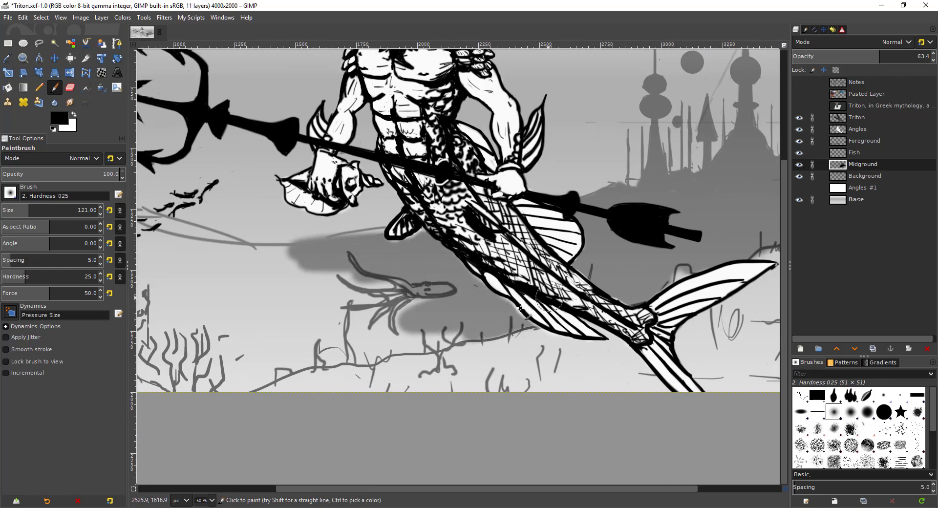
pyautogui.moveTo(284, 268); pyautogui.dragTo(492, 275)
pyautogui.moveTo(271, 211)
pyautogui.mouseDown()
pyautogui.moveTo(401, 235)
pyautogui.moveTo(454, 266)
pyautogui.moveTo(263, 222)
pyautogui.mouseUp()
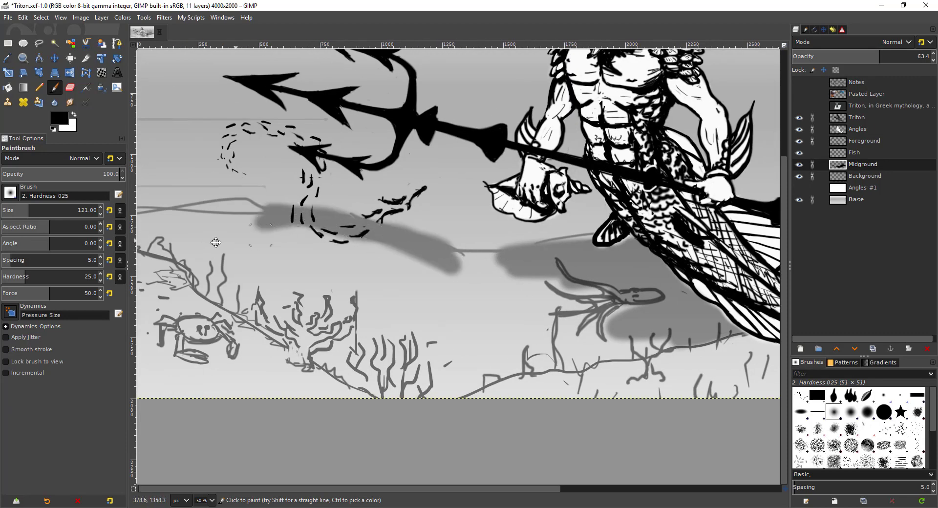
# Step: Fill the midground solid from the left ridge line down to the foreground seabed, around the coral and octopus
pyautogui.moveTo(216, 243); pyautogui.dragTo(433, 238)
pyautogui.moveTo(342, 213)
pyautogui.mouseDown()
pyautogui.moveTo(451, 201)
pyautogui.moveTo(371, 245)
pyautogui.moveTo(415, 269)
pyautogui.moveTo(413, 282)
pyautogui.moveTo(470, 227)
pyautogui.moveTo(518, 239)
pyautogui.moveTo(435, 257)
pyautogui.moveTo(583, 263)
pyautogui.moveTo(533, 235)
pyautogui.moveTo(454, 213)
pyautogui.moveTo(556, 239)
pyautogui.moveTo(396, 234)
pyautogui.mouseUp()
pyautogui.moveTo(587, 254)
pyautogui.mouseDown()
pyautogui.moveTo(482, 247)
pyautogui.moveTo(503, 258)
pyautogui.moveTo(459, 263)
pyautogui.moveTo(381, 227)
pyautogui.moveTo(399, 231)
pyautogui.moveTo(406, 250)
pyautogui.moveTo(457, 266)
pyautogui.moveTo(351, 249)
pyautogui.moveTo(322, 254)
pyautogui.moveTo(337, 266)
pyautogui.moveTo(341, 290)
pyautogui.moveTo(323, 282)
pyautogui.moveTo(347, 297)
pyautogui.moveTo(324, 294)
pyautogui.moveTo(352, 256)
pyautogui.moveTo(374, 293)
pyautogui.moveTo(362, 291)
pyautogui.moveTo(417, 282)
pyautogui.moveTo(410, 292)
pyautogui.moveTo(349, 265)
pyautogui.moveTo(443, 289)
pyautogui.moveTo(427, 313)
pyautogui.moveTo(429, 286)
pyautogui.moveTo(380, 345)
pyautogui.moveTo(411, 365)
pyautogui.moveTo(416, 329)
pyautogui.moveTo(491, 266)
pyautogui.moveTo(502, 282)
pyautogui.moveTo(550, 286)
pyautogui.moveTo(529, 268)
pyautogui.moveTo(453, 291)
pyautogui.mouseUp()
pyautogui.moveTo(356, 275)
pyautogui.mouseDown()
pyautogui.moveTo(559, 318)
pyautogui.moveTo(521, 336)
pyautogui.moveTo(517, 353)
pyautogui.moveTo(550, 330)
pyautogui.moveTo(555, 348)
pyautogui.moveTo(517, 311)
pyautogui.moveTo(413, 304)
pyautogui.moveTo(504, 345)
pyautogui.moveTo(482, 357)
pyautogui.moveTo(534, 351)
pyautogui.moveTo(527, 328)
pyautogui.moveTo(581, 345)
pyautogui.moveTo(430, 304)
pyautogui.moveTo(347, 310)
pyautogui.moveTo(341, 301)
pyautogui.moveTo(376, 339)
pyautogui.moveTo(309, 330)
pyautogui.mouseUp()
pyautogui.moveTo(384, 329)
pyautogui.mouseDown()
pyautogui.moveTo(386, 289)
pyautogui.moveTo(424, 177)
pyautogui.mouseUp()
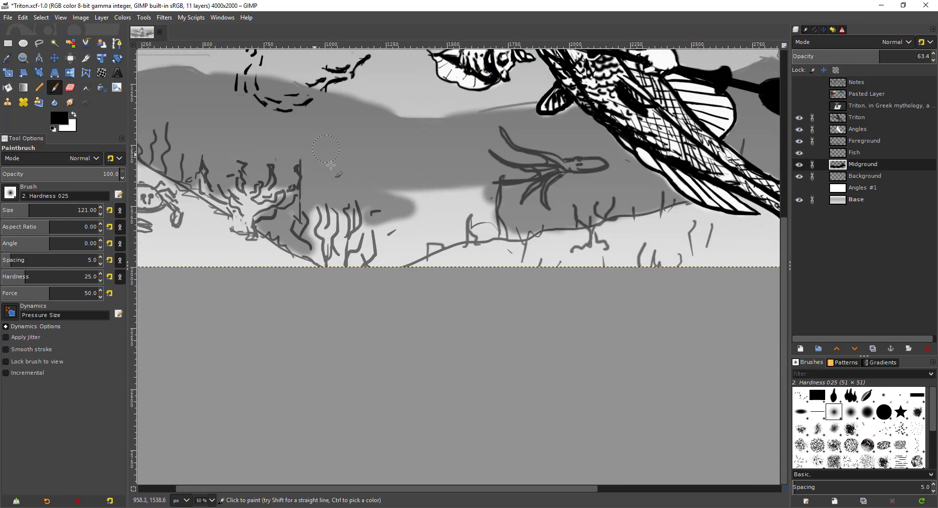
pyautogui.moveTo(386, 210)
pyautogui.mouseDown()
pyautogui.moveTo(489, 188)
pyautogui.moveTo(494, 242)
pyautogui.moveTo(469, 225)
pyautogui.moveTo(435, 226)
pyautogui.moveTo(462, 237)
pyautogui.moveTo(405, 222)
pyautogui.moveTo(382, 254)
pyautogui.moveTo(388, 261)
pyautogui.moveTo(374, 213)
pyautogui.mouseUp()
pyautogui.moveTo(244, 220); pyautogui.dragTo(452, 272)
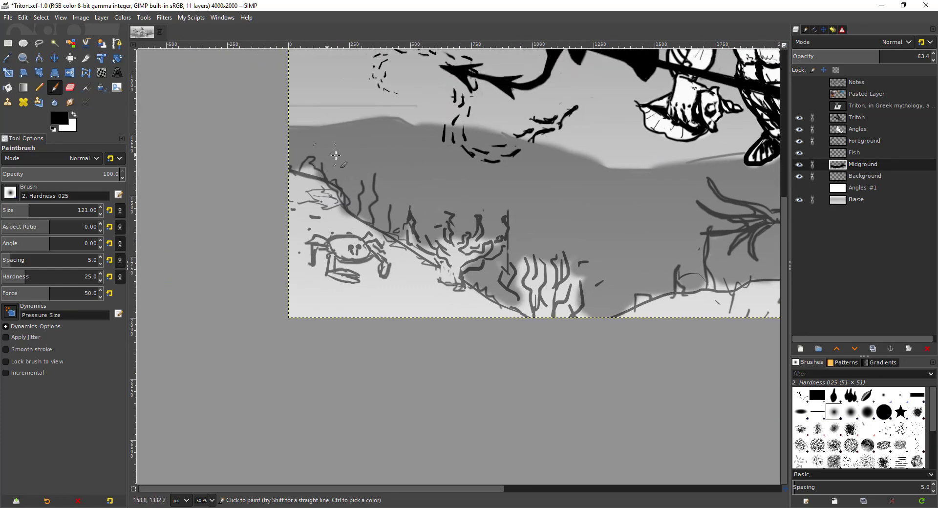
# Step: Touch up the midground fill along the seabed line below the octopus and along the ridge beside Triton's small fin
pyautogui.moveTo(455, 178); pyautogui.dragTo(269, 207)
pyautogui.moveTo(456, 274); pyautogui.dragTo(339, 271)
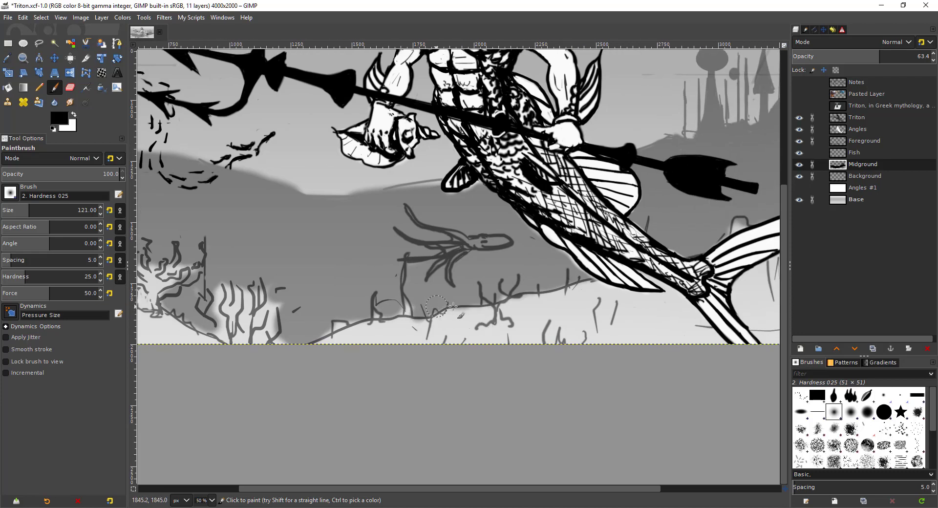
pyautogui.moveTo(453, 307); pyautogui.dragTo(473, 310)
pyautogui.moveTo(502, 284); pyautogui.dragTo(404, 305)
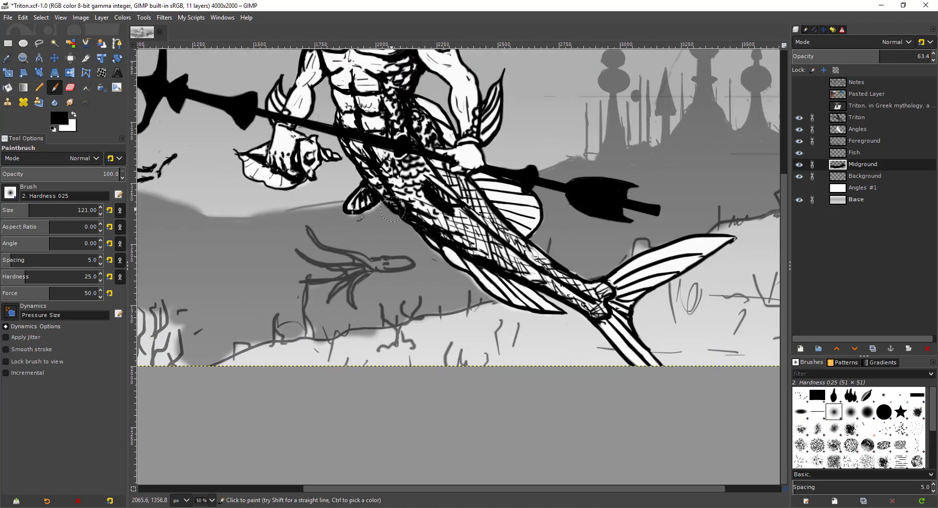
pyautogui.moveTo(349, 200); pyautogui.dragTo(318, 216)
# Step: Erase midground paint around the sketched coral and small plants on the right foreground ridge with eraser size 21
pyautogui.moveTo(555, 220); pyautogui.dragTo(298, 263)
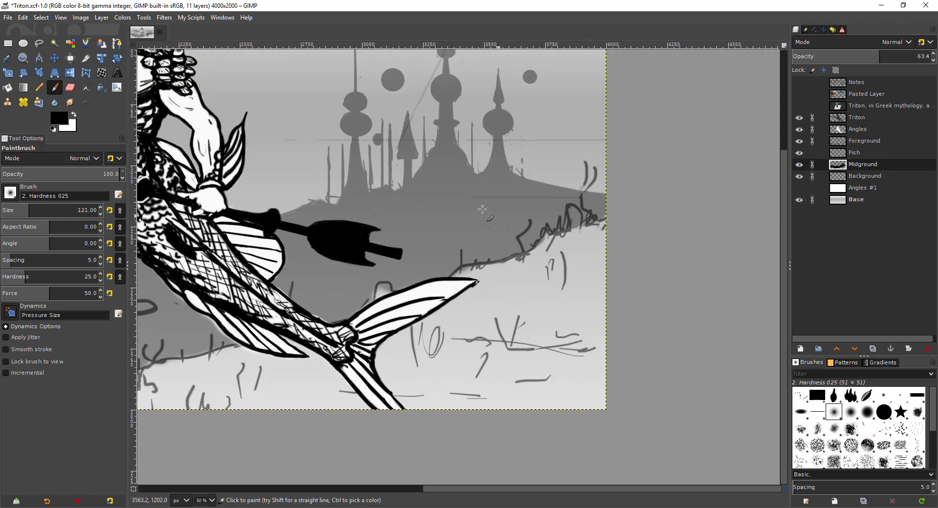
pyautogui.hotkey('shift', 'e')
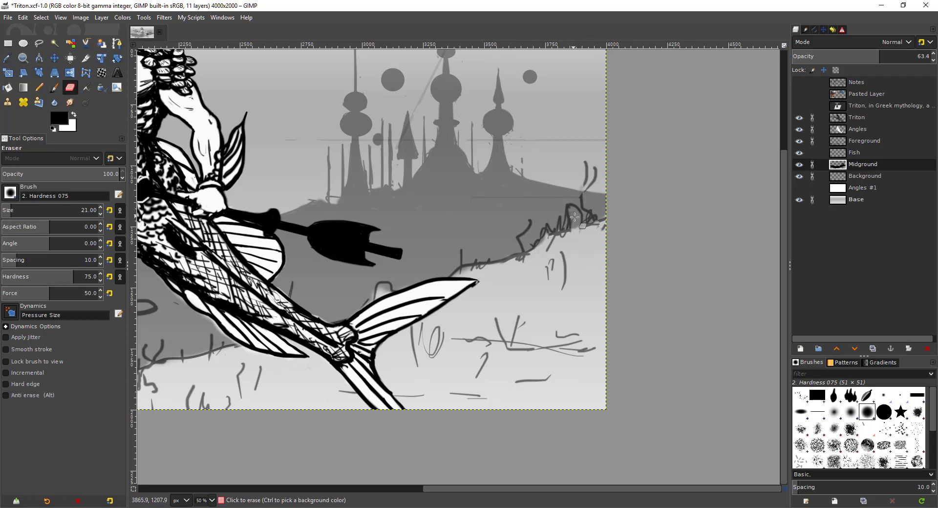
pyautogui.moveTo(575, 223)
pyautogui.mouseDown()
pyautogui.moveTo(520, 241)
pyautogui.moveTo(523, 256)
pyautogui.mouseUp()
pyautogui.moveTo(585, 186)
pyautogui.mouseDown()
pyautogui.moveTo(580, 214)
pyautogui.moveTo(598, 226)
pyautogui.mouseUp()
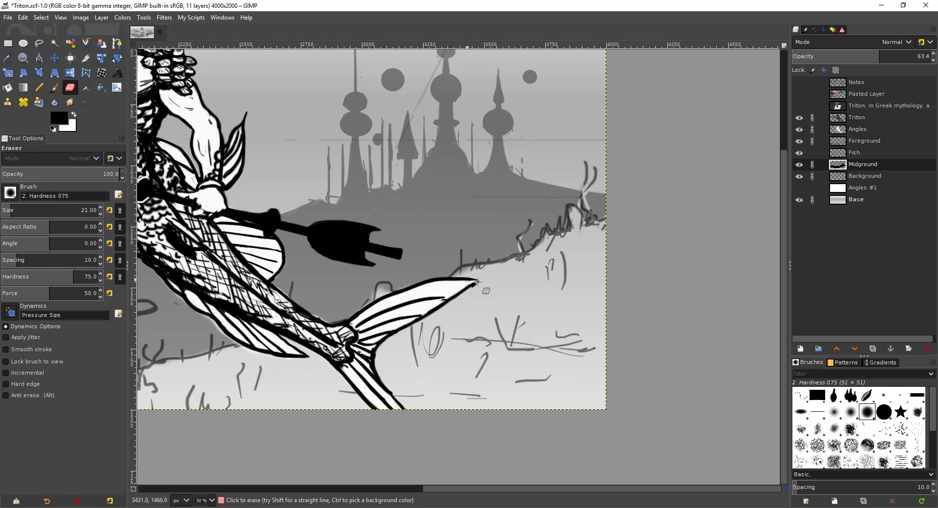
pyautogui.moveTo(461, 257); pyautogui.dragTo(480, 266)
# Step: Erase thin light edges beside the seabed plants beneath Triton's tail and the octopus
pyautogui.moveTo(367, 304); pyautogui.dragTo(506, 189)
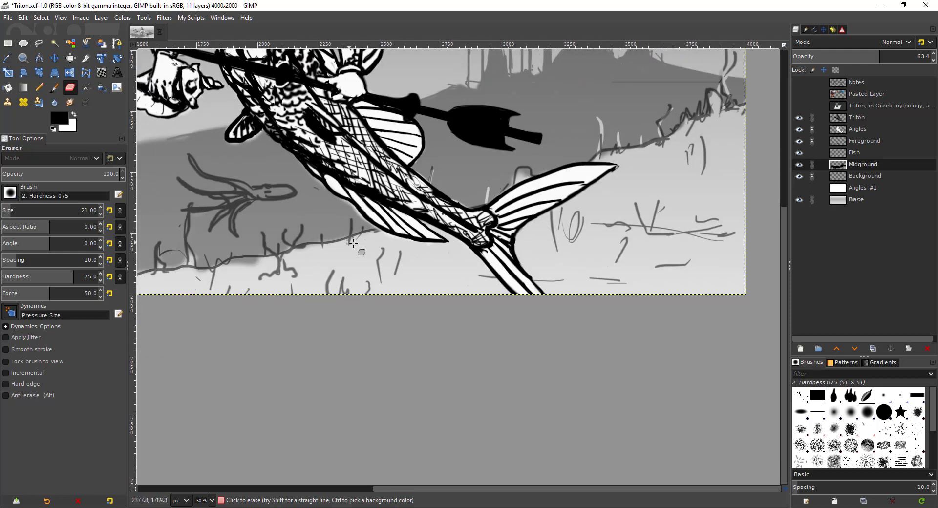
pyautogui.moveTo(352, 208); pyautogui.dragTo(353, 236)
pyautogui.moveTo(372, 221); pyautogui.dragTo(357, 237)
pyautogui.moveTo(309, 156); pyautogui.dragTo(492, 129)
pyautogui.moveTo(443, 203)
pyautogui.mouseDown()
pyautogui.moveTo(448, 227)
pyautogui.moveTo(471, 220)
pyautogui.moveTo(467, 227)
pyautogui.mouseUp()
pyautogui.moveTo(353, 289); pyautogui.dragTo(485, 167)
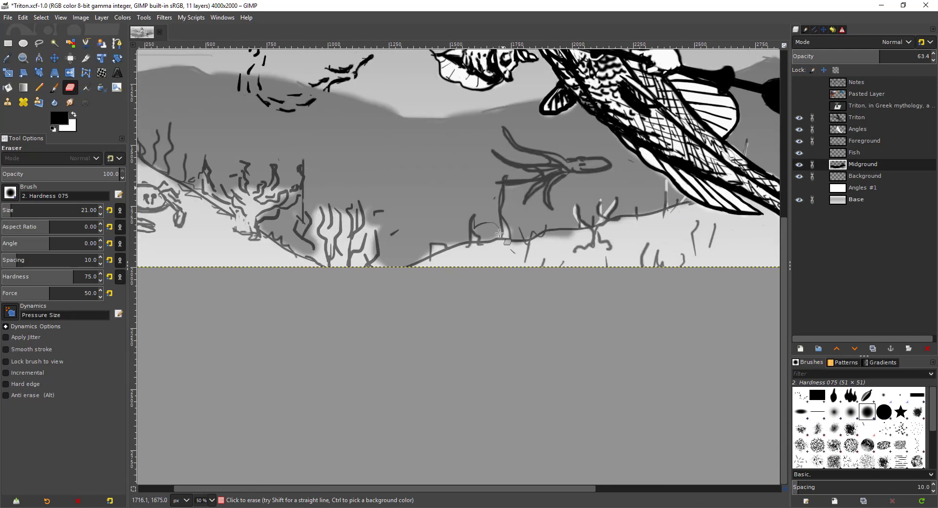
pyautogui.moveTo(500, 234); pyautogui.dragTo(502, 197)
# Step: Darken the gaps between the tall seaweed strands at the bottom of the seabed and erase thin highlights along the strands
pyautogui.moveTo(428, 190); pyautogui.dragTo(486, 152)
pyautogui.press('p')
pyautogui.moveTo(402, 219); pyautogui.dragTo(399, 257)
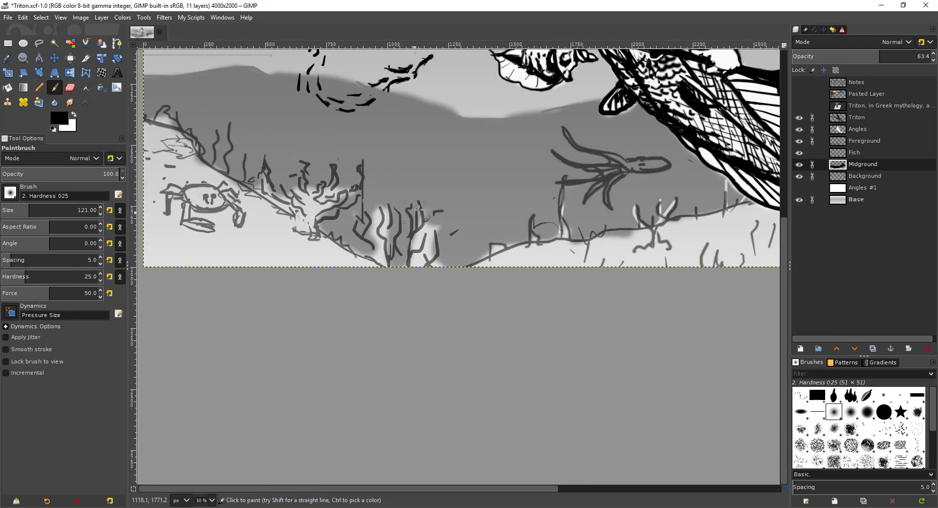
pyautogui.hotkey('shift', 'e')
pyautogui.moveTo(412, 201); pyautogui.dragTo(412, 243)
pyautogui.moveTo(410, 239); pyautogui.dragTo(406, 265)
pyautogui.moveTo(383, 192)
pyautogui.mouseDown()
pyautogui.moveTo(379, 210)
pyautogui.moveTo(393, 247)
pyautogui.mouseUp()
pyautogui.press('p')
pyautogui.hotkey('shift', 'e')
pyautogui.moveTo(396, 211); pyautogui.dragTo(388, 252)
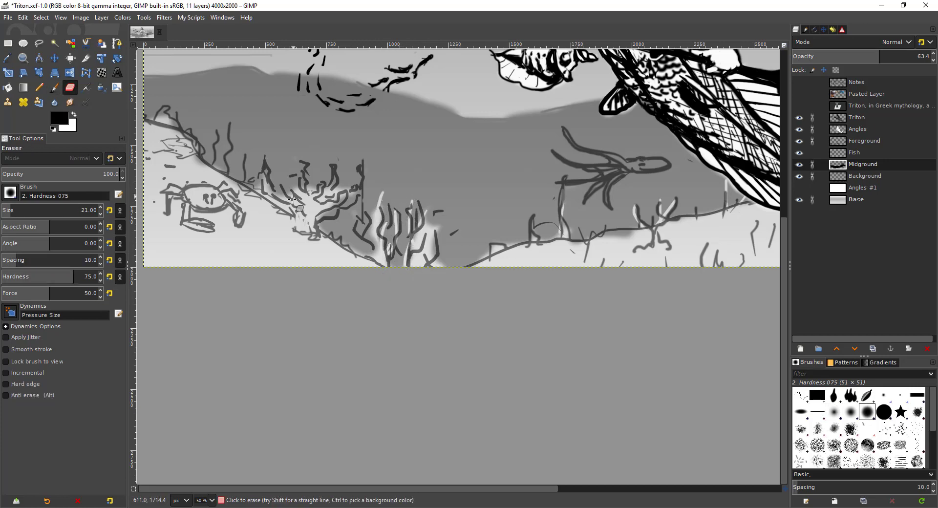
# Step: Erase thin highlights along the branching coral and the wavy seaweed strands above the crab
pyautogui.moveTo(299, 207)
pyautogui.mouseDown()
pyautogui.moveTo(388, 202)
pyautogui.moveTo(411, 192)
pyautogui.moveTo(426, 217)
pyautogui.moveTo(410, 226)
pyautogui.mouseUp()
pyautogui.press('p')
pyautogui.hotkey('shift', 'e')
pyautogui.moveTo(431, 197); pyautogui.dragTo(444, 185)
pyautogui.moveTo(409, 216)
pyautogui.mouseDown()
pyautogui.moveTo(443, 196)
pyautogui.moveTo(406, 195)
pyautogui.mouseUp()
pyautogui.moveTo(387, 169); pyautogui.dragTo(397, 201)
pyautogui.moveTo(354, 168); pyautogui.dragTo(364, 195)
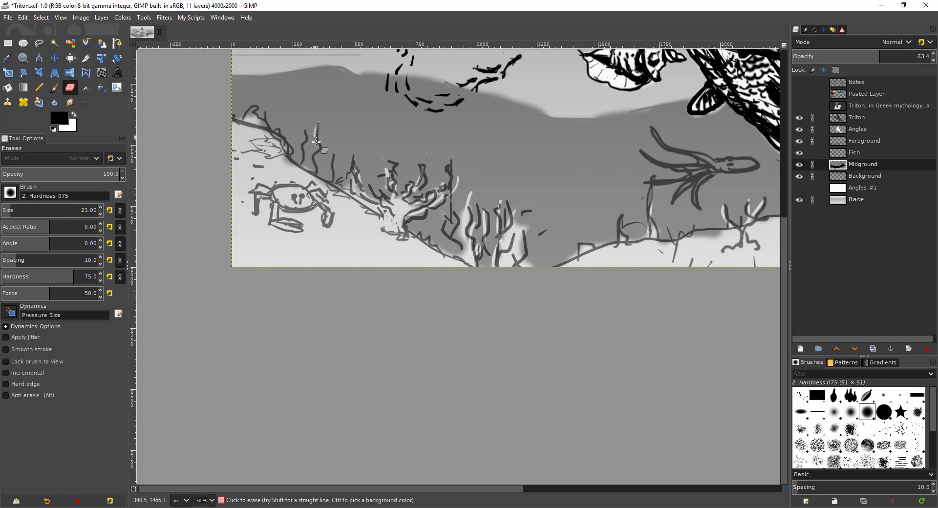
pyautogui.moveTo(318, 127)
pyautogui.mouseDown()
pyautogui.moveTo(315, 161)
pyautogui.moveTo(336, 189)
pyautogui.moveTo(295, 160)
pyautogui.mouseUp()
pyautogui.moveTo(270, 130); pyautogui.dragTo(280, 152)
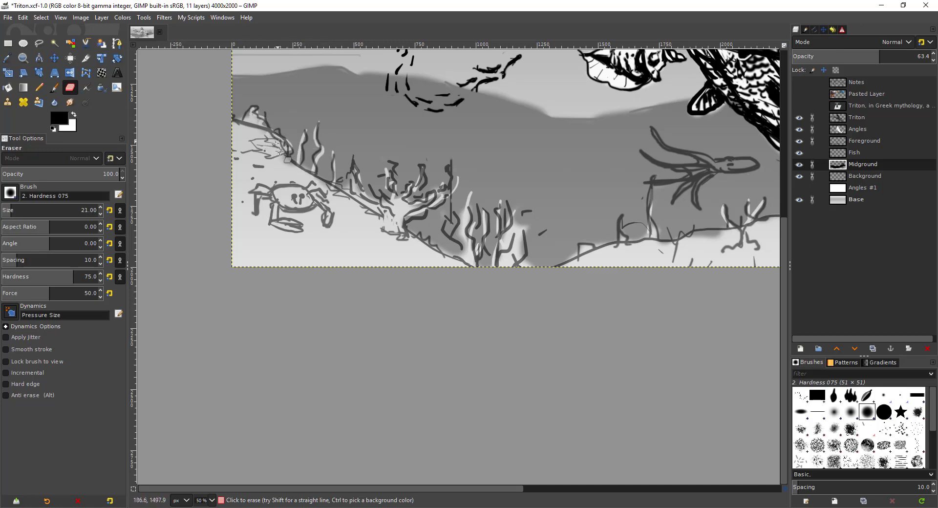
# Step: Examine the midground silhouettes across the seabed, Triton's tail and the sunken city for parts that need more detail
pyautogui.moveTo(376, 76)
pyautogui.mouseDown()
pyautogui.moveTo(298, 154)
pyautogui.moveTo(505, 197)
pyautogui.mouseUp()
pyautogui.press('p')
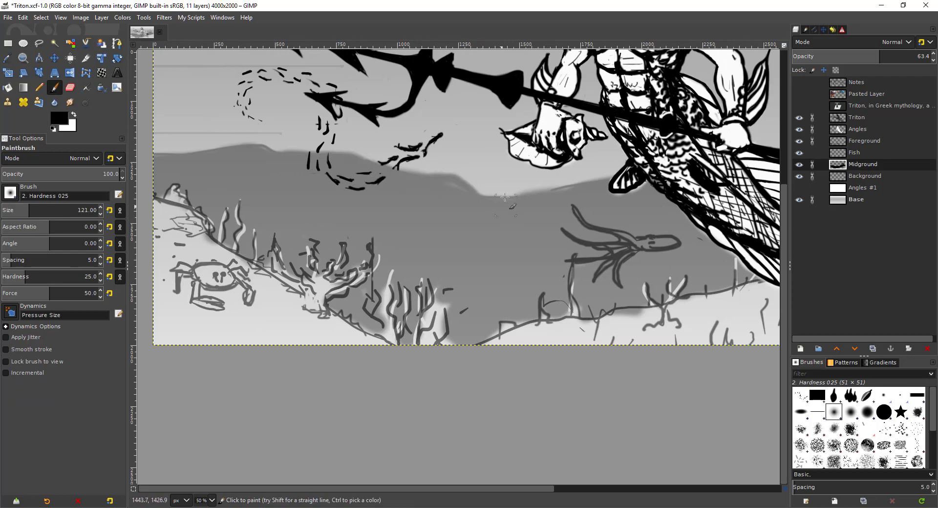
pyautogui.moveTo(550, 179); pyautogui.dragTo(412, 220)
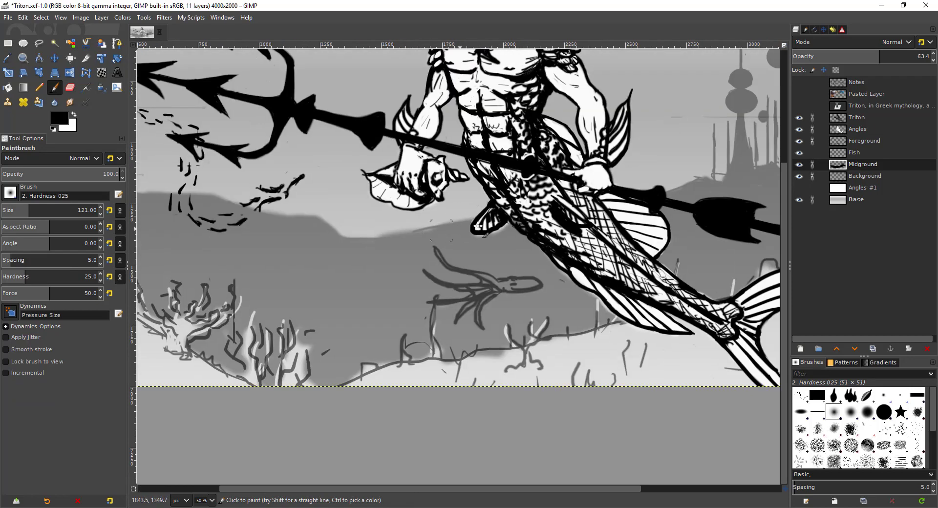
pyautogui.press('[')
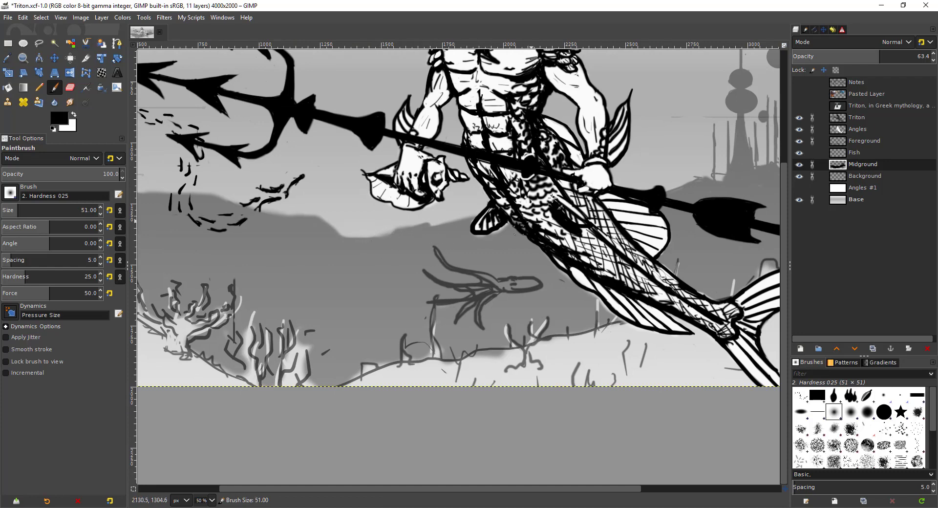
pyautogui.moveTo(552, 198); pyautogui.dragTo(456, 274)
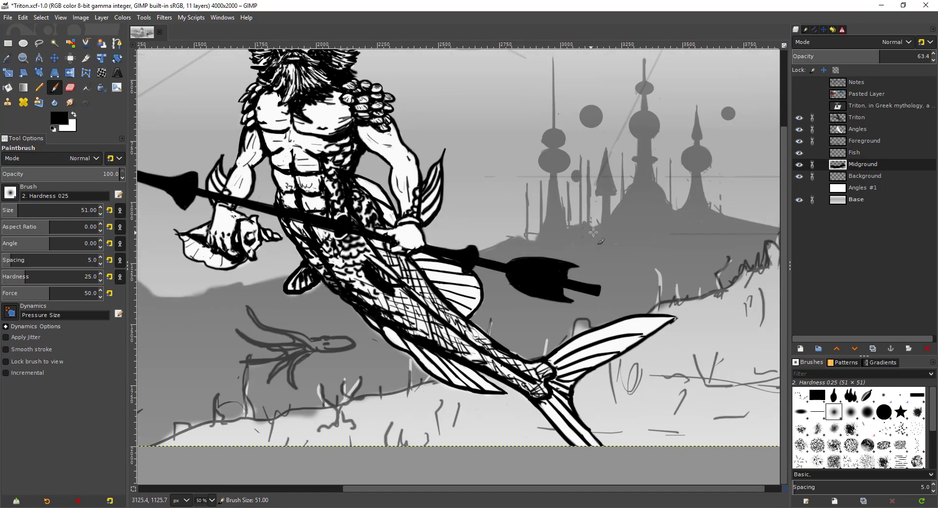
pyautogui.moveTo(650, 238); pyautogui.dragTo(440, 273)
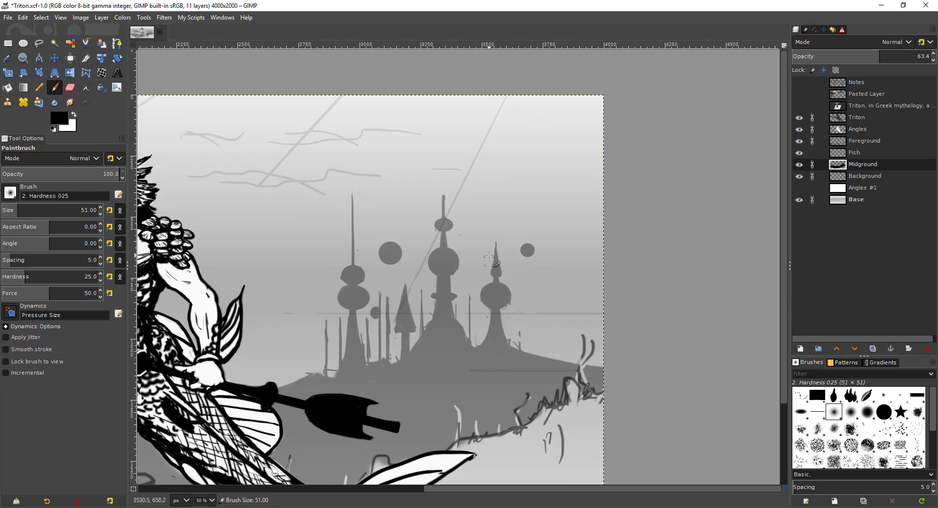
pyautogui.scroll(-2, 487, 310)
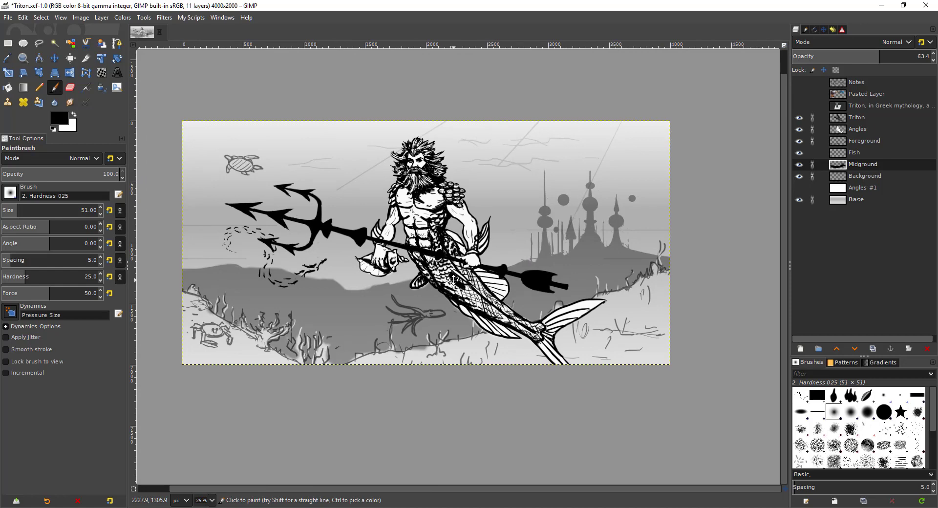
pyautogui.scroll(1, 621, 195)
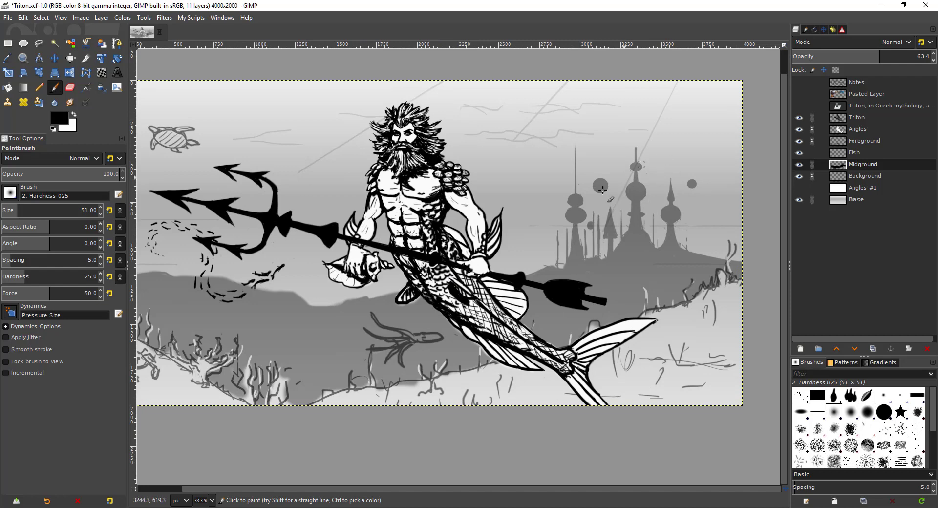
# Step: Add a black-filled circle about 63 by 63 px in the water between Triton's shoulder and the city's tallest left-hand spire
pyautogui.scroll(3, 616, 198)
pyautogui.moveTo(640, 211); pyautogui.dragTo(351, 243)
pyautogui.moveTo(212, 305); pyautogui.dragTo(481, 237)
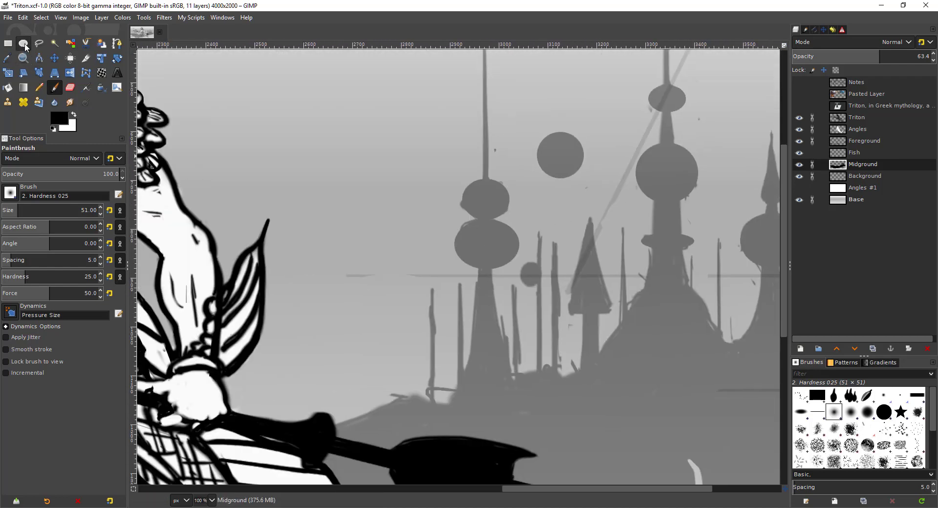
pyautogui.press('e')
pyautogui.moveTo(364, 105); pyautogui.dragTo(395, 136)
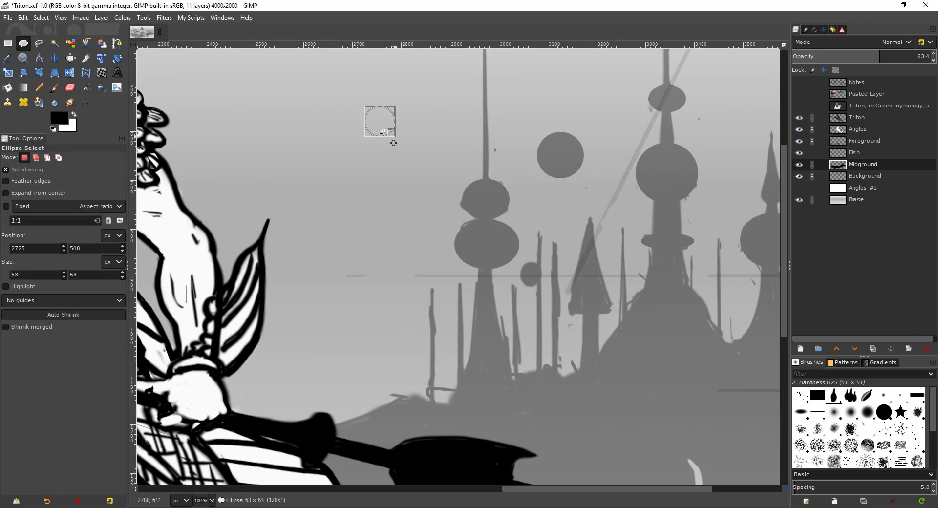
pyautogui.hotkey('shift', 'b')
pyautogui.click(381, 125)
# Step: Add a black-filled ellipse about 71 by 73 px in the open water high above the city's right-hand tower
pyautogui.moveTo(376, 239); pyautogui.dragTo(420, 166)
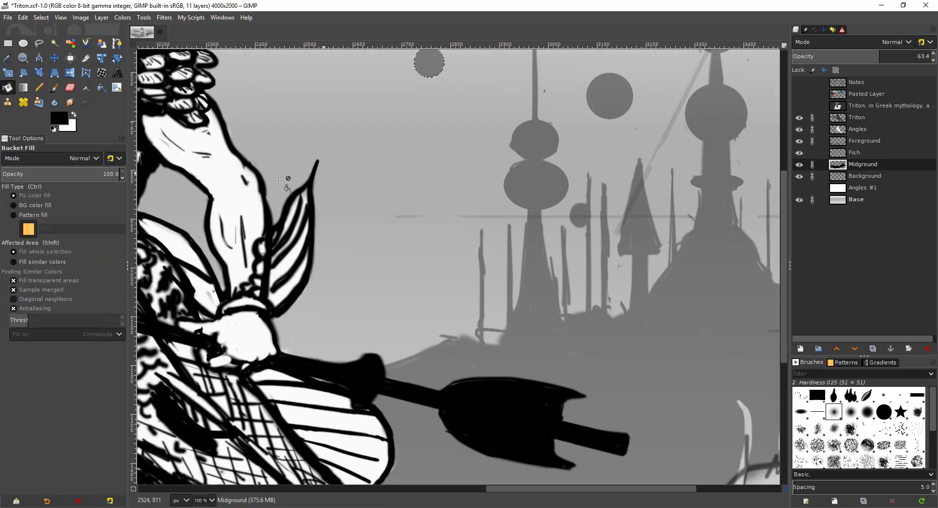
pyautogui.click(24, 43)
pyautogui.scroll(-2, 266, 162)
pyautogui.moveTo(636, 97); pyautogui.dragTo(468, 245)
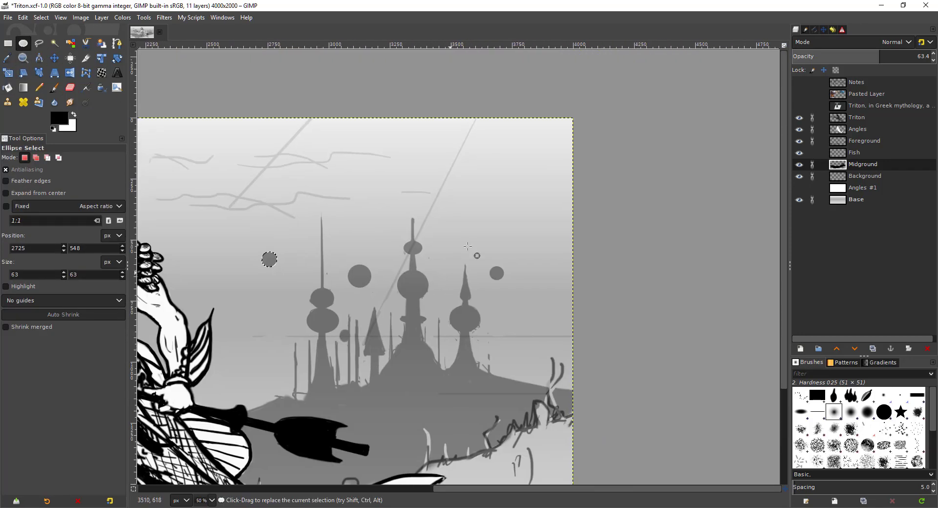
pyautogui.scroll(1, 488, 198)
pyautogui.moveTo(473, 181); pyautogui.dragTo(498, 205)
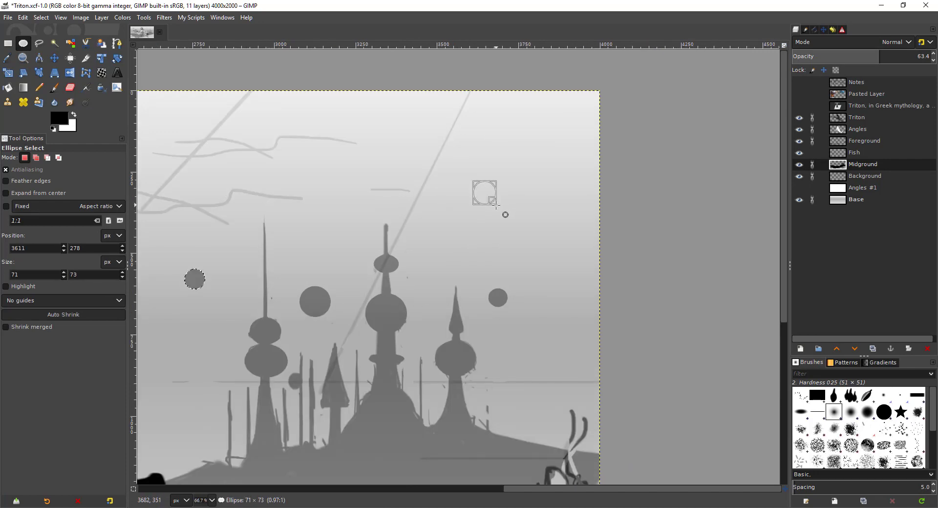
pyautogui.hotkey('shift', 'b')
pyautogui.click(485, 194)
# Step: Examine the whole composition to judge the floating circles and the city silhouette against Triton
pyautogui.moveTo(409, 310); pyautogui.dragTo(503, 288)
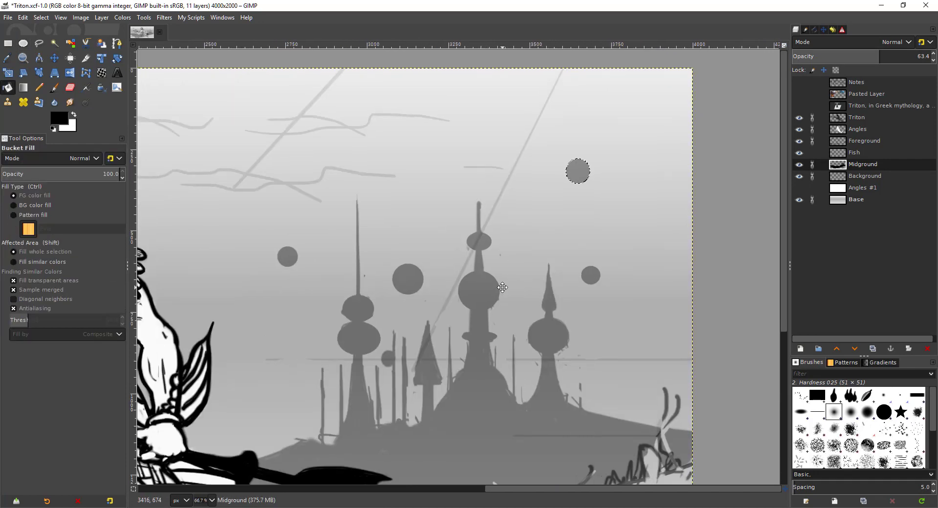
pyautogui.scroll(-2, 503, 287)
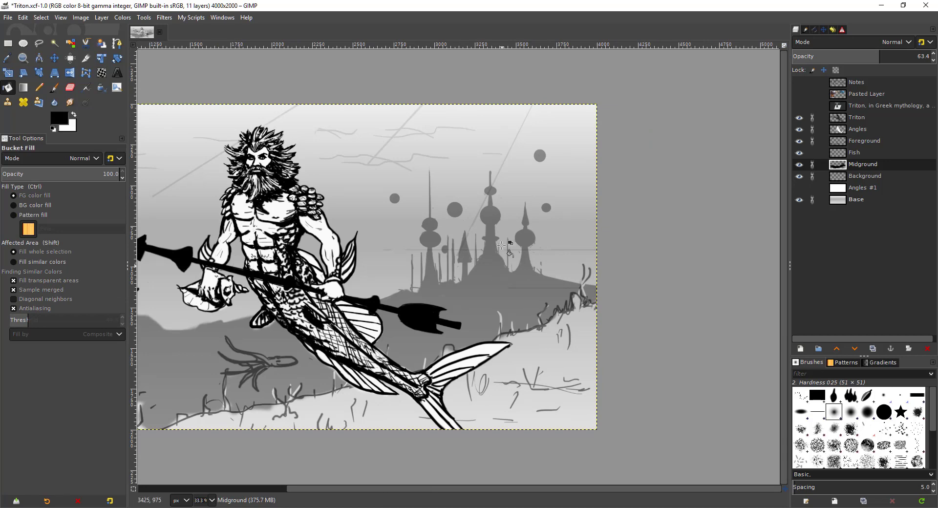
pyautogui.moveTo(369, 272); pyautogui.dragTo(549, 248)
pyautogui.scroll(-1, 464, 230)
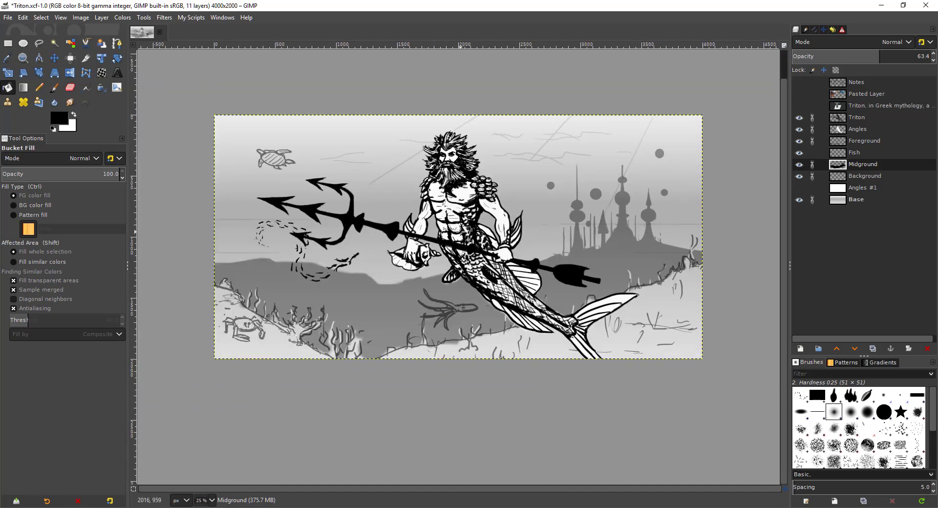
pyautogui.moveTo(325, 263); pyautogui.dragTo(269, 269)
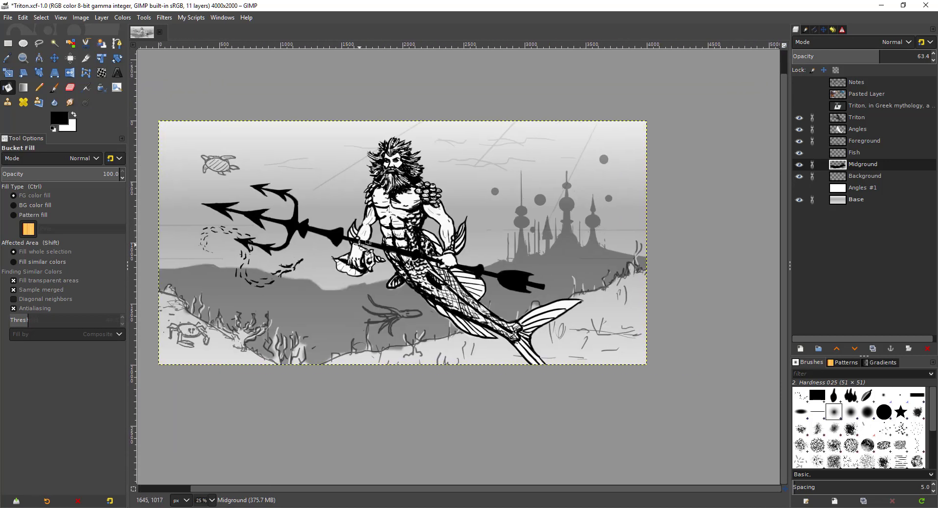
pyautogui.scroll(-1, 372, 267)
pyautogui.moveTo(329, 268); pyautogui.dragTo(397, 266)
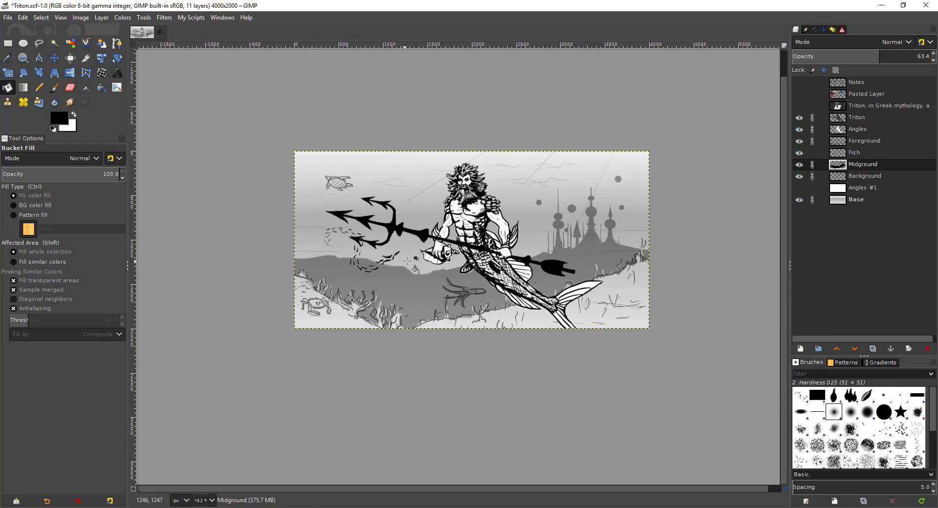
pyautogui.scroll(2, 405, 260)
pyautogui.moveTo(438, 238); pyautogui.dragTo(373, 270)
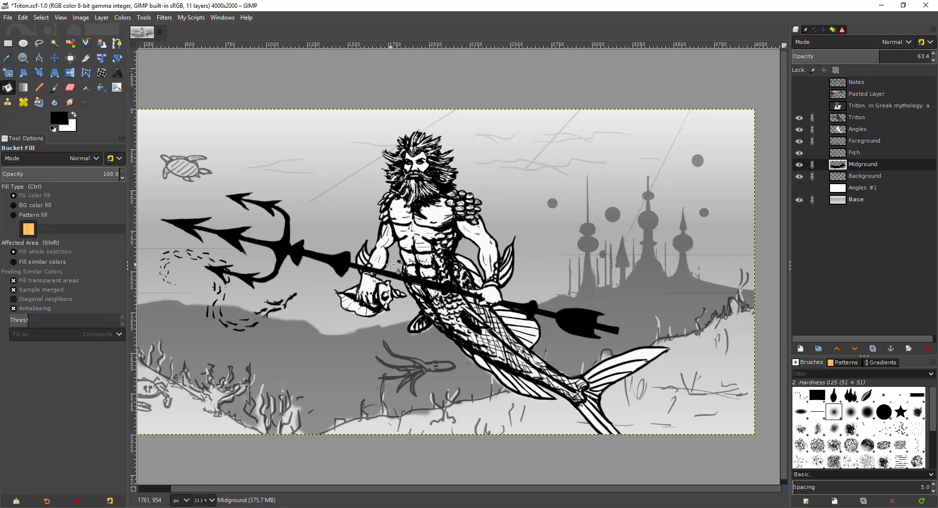
pyautogui.moveTo(320, 314); pyautogui.dragTo(362, 303)
pyautogui.scroll(-1, 418, 307)
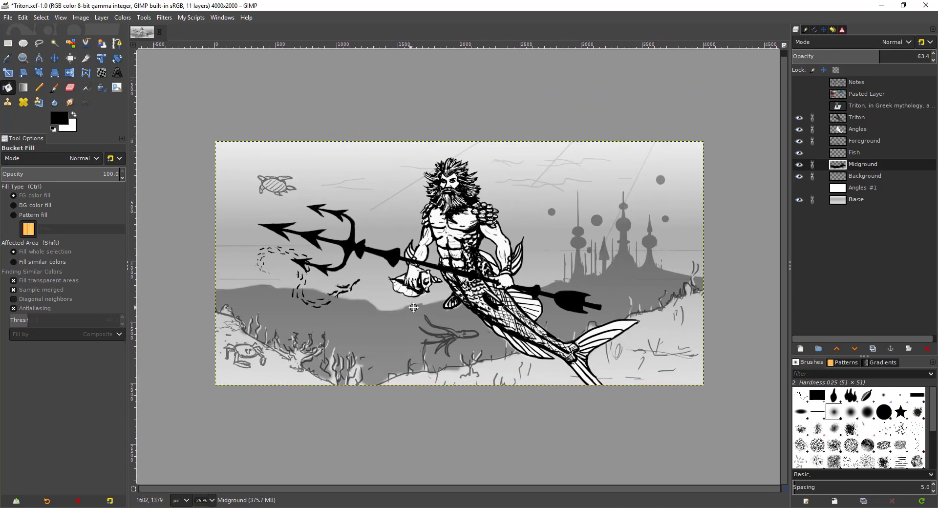
pyautogui.scroll(1, 415, 300)
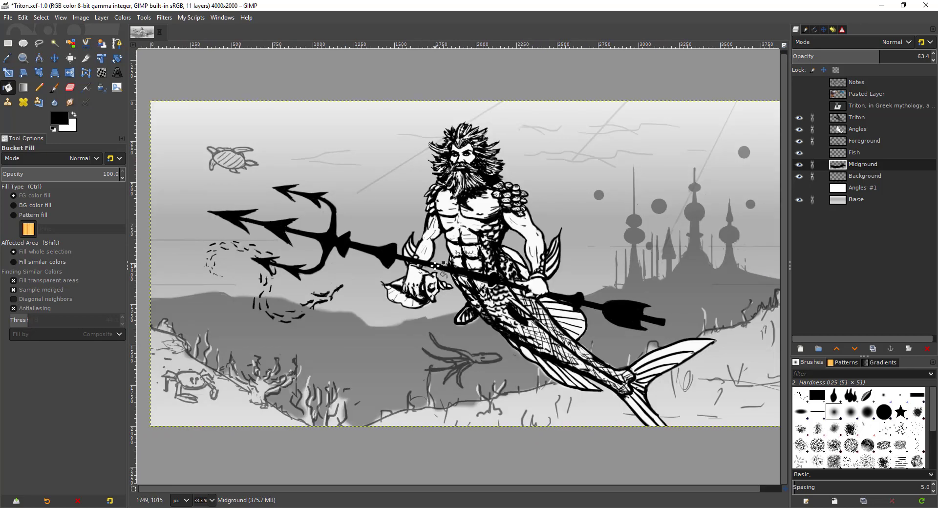
# Step: Reduce the paintbrush size to 11 and paint thin spikes around the base of the pole on the city's left edge
pyautogui.scroll(3, 442, 272)
pyautogui.press('p')
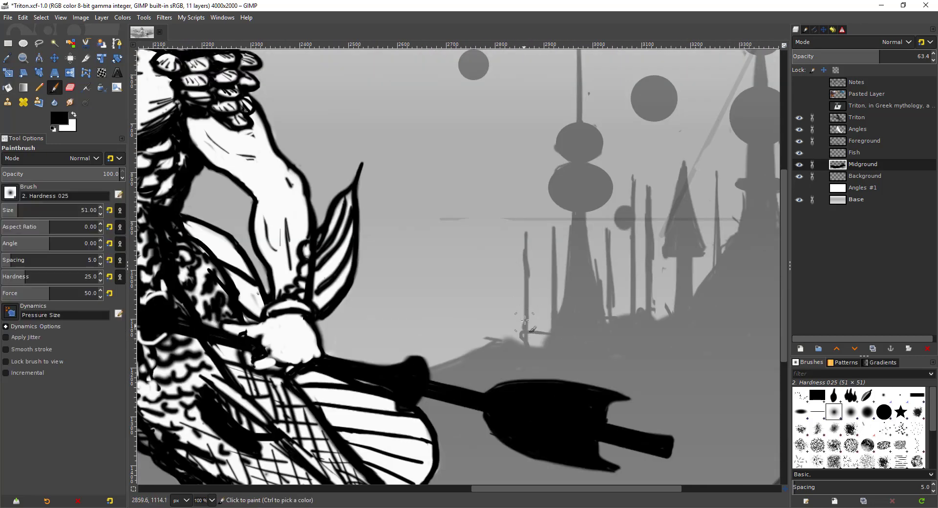
pyautogui.moveTo(526, 333)
pyautogui.mouseDown()
pyautogui.moveTo(526, 290)
pyautogui.moveTo(519, 346)
pyautogui.mouseUp()
pyautogui.hotkey('ctrl', 'z')
pyautogui.hotkey('shift', '[')
pyautogui.hotkey('shift', '[')
pyautogui.hotkey('shift', '[')
pyautogui.hotkey('shift', '[')
pyautogui.moveTo(527, 283)
pyautogui.mouseDown()
pyautogui.moveTo(530, 362)
pyautogui.moveTo(524, 275)
pyautogui.moveTo(522, 351)
pyautogui.moveTo(535, 331)
pyautogui.moveTo(528, 323)
pyautogui.moveTo(532, 352)
pyautogui.mouseUp()
pyautogui.moveTo(534, 334); pyautogui.dragTo(540, 349)
pyautogui.moveTo(545, 329); pyautogui.dragTo(547, 353)
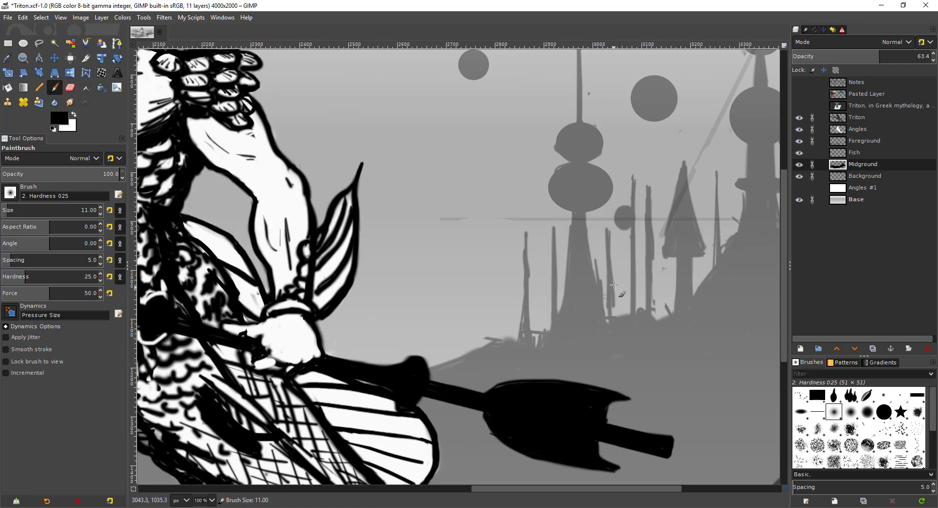
# Step: Paint small thin spikes among the poles between the left tower and the arrow-shaped tower
pyautogui.moveTo(611, 298)
pyautogui.mouseDown()
pyautogui.moveTo(603, 338)
pyautogui.moveTo(603, 321)
pyautogui.mouseUp()
pyautogui.moveTo(632, 284); pyautogui.dragTo(630, 321)
pyautogui.moveTo(652, 285)
pyautogui.mouseDown()
pyautogui.moveTo(652, 266)
pyautogui.moveTo(642, 342)
pyautogui.moveTo(674, 321)
pyautogui.mouseUp()
pyautogui.moveTo(664, 290); pyautogui.dragTo(662, 320)
pyautogui.moveTo(659, 303); pyautogui.dragTo(658, 321)
# Step: Thicken the pole between the central dome and the right tower, and extend the short post beyond the right tower into a spire
pyautogui.moveTo(700, 241); pyautogui.dragTo(439, 282)
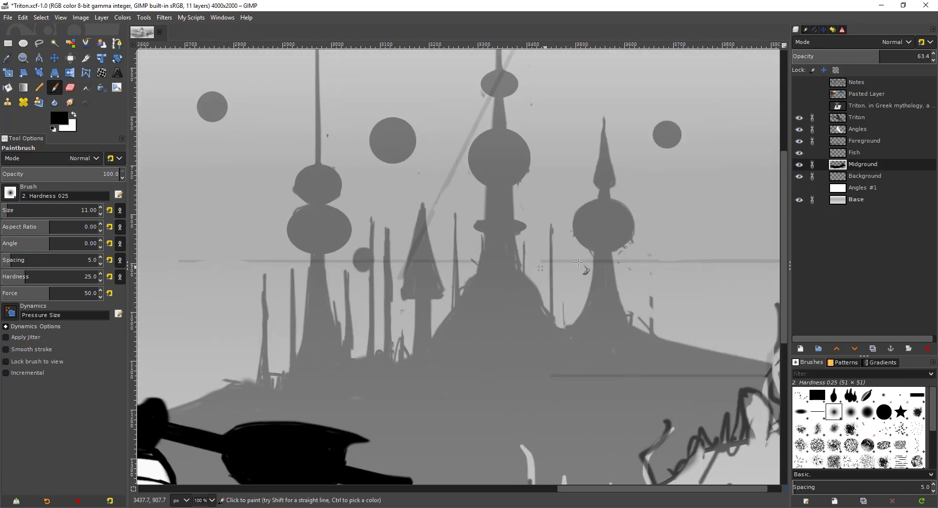
pyautogui.moveTo(553, 255)
pyautogui.mouseDown()
pyautogui.moveTo(557, 315)
pyautogui.moveTo(549, 276)
pyautogui.moveTo(546, 313)
pyautogui.mouseUp()
pyautogui.moveTo(649, 275); pyautogui.dragTo(647, 329)
pyautogui.moveTo(653, 242); pyautogui.dragTo(651, 338)
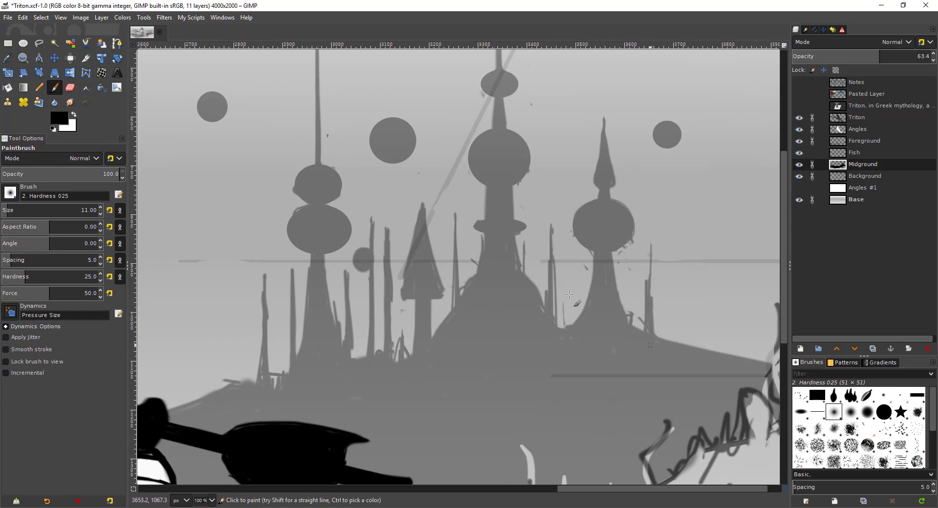
# Step: Paint two thin spires on the hill's left slope, between the city and Triton's hand
pyautogui.moveTo(338, 355); pyautogui.dragTo(563, 238)
pyautogui.moveTo(445, 220); pyautogui.dragTo(448, 272)
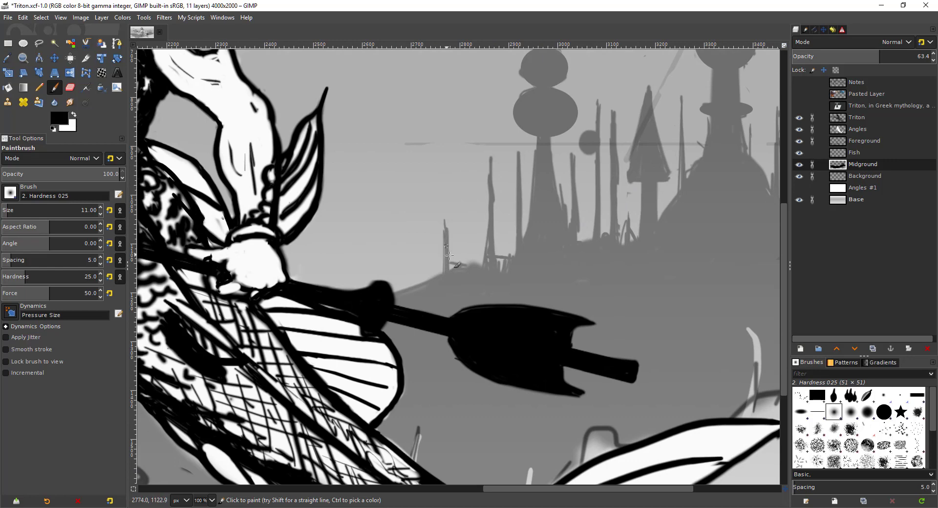
pyautogui.moveTo(445, 198); pyautogui.dragTo(445, 271)
pyautogui.moveTo(403, 244); pyautogui.dragTo(404, 288)
# Step: Paint a thin spire on the hill's right slope, beyond the city's right tower
pyautogui.scroll(-2, 503, 211)
pyautogui.moveTo(543, 239); pyautogui.dragTo(380, 266)
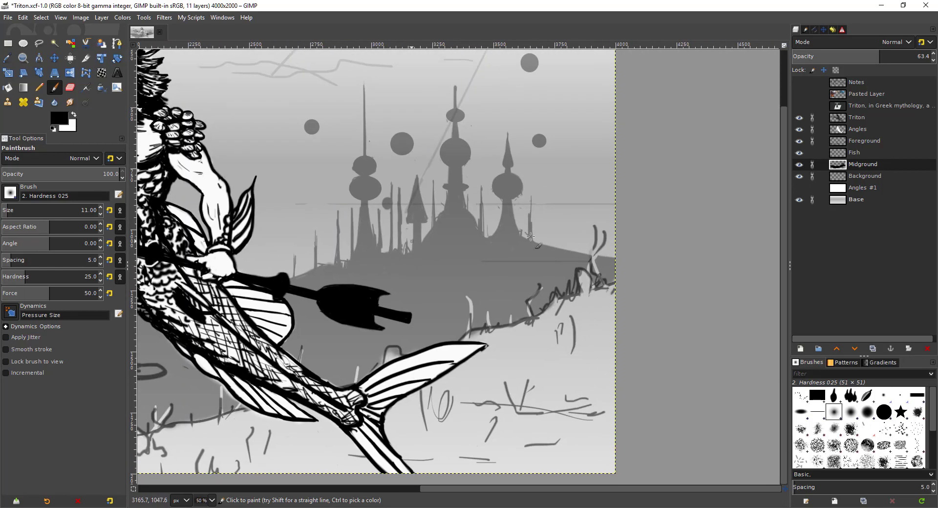
pyautogui.moveTo(548, 222)
pyautogui.mouseDown()
pyautogui.moveTo(522, 223)
pyautogui.moveTo(524, 249)
pyautogui.moveTo(544, 252)
pyautogui.mouseUp()
pyautogui.moveTo(543, 238); pyautogui.dragTo(543, 252)
# Step: Review the full scene and save the Triton.xcf image
pyautogui.scroll(-3, 519, 306)
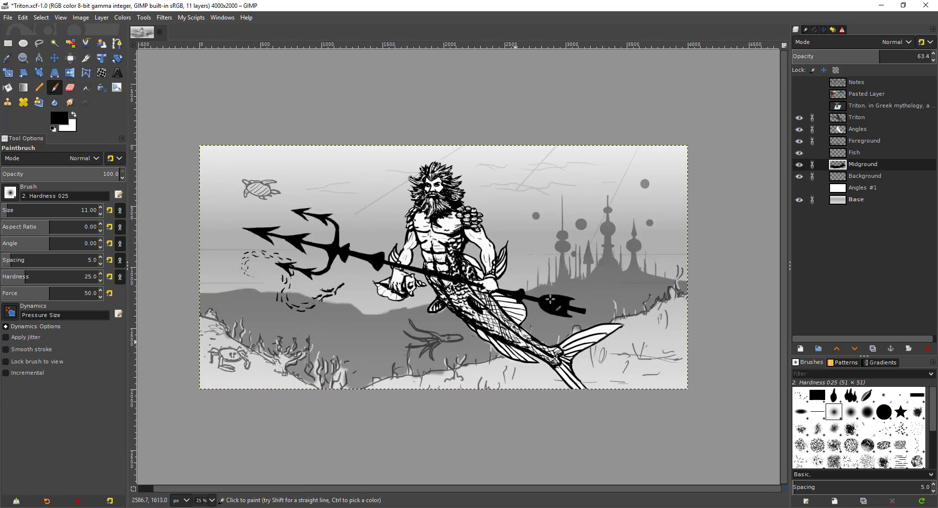
pyautogui.moveTo(464, 259); pyautogui.dragTo(458, 239)
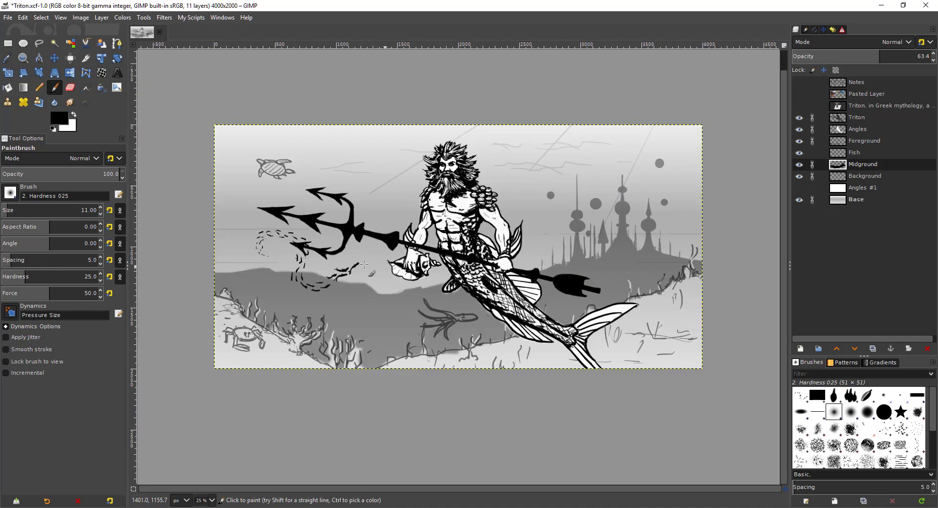
pyautogui.moveTo(367, 251); pyautogui.dragTo(388, 241)
pyautogui.scroll(1, 388, 242)
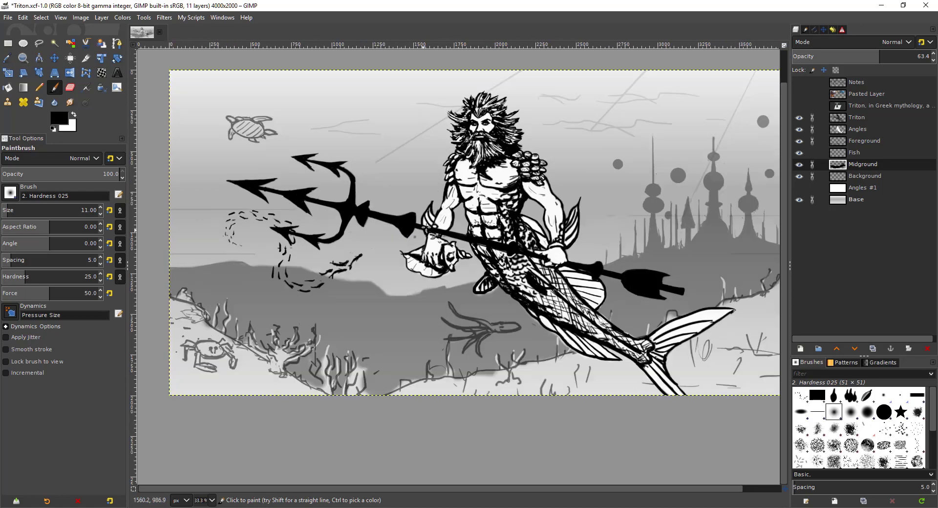
pyautogui.scroll(-1, 381, 250)
pyautogui.hotkey('ctrl', 's')
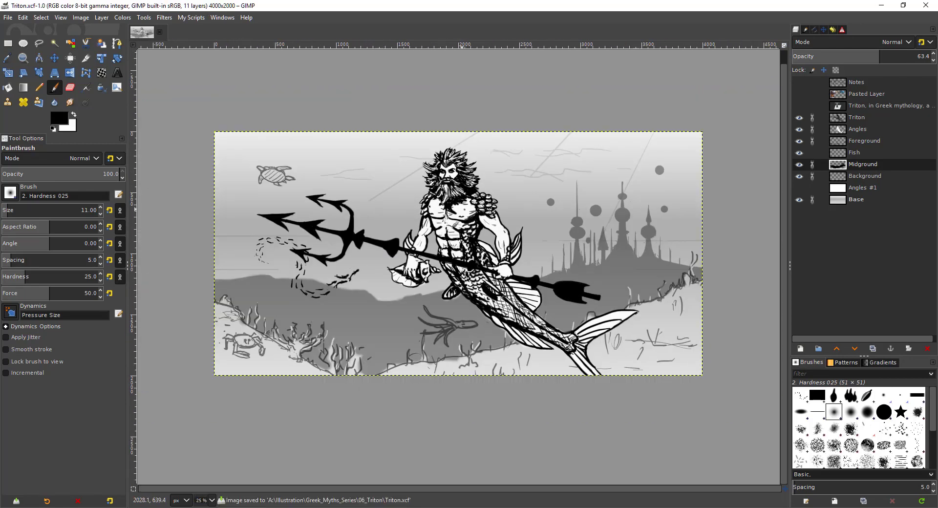
pyautogui.scroll(1, 393, 244)
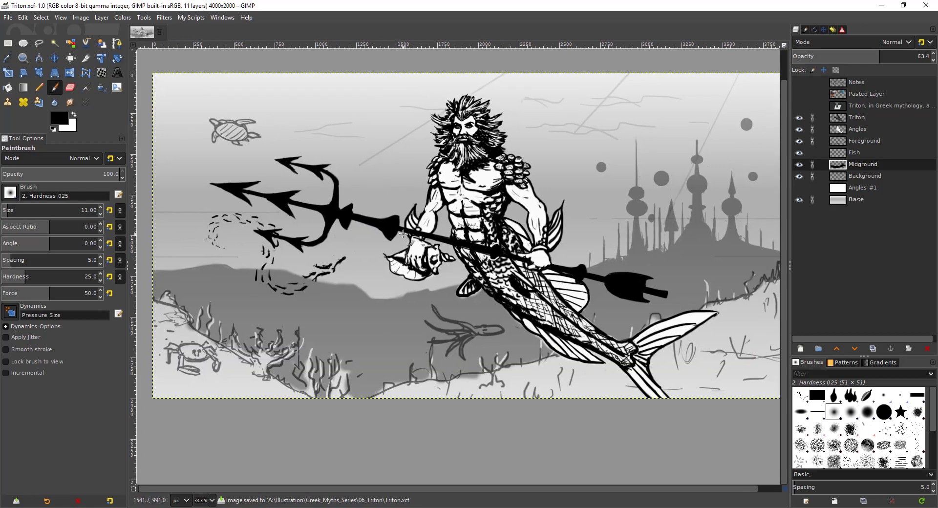
pyautogui.scroll(-2, 403, 235)
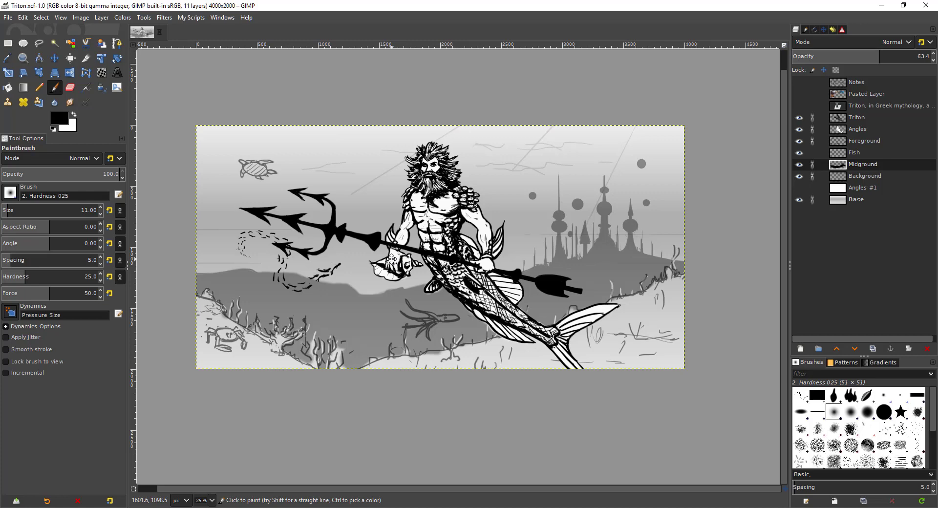
pyautogui.moveTo(440, 248); pyautogui.dragTo(469, 249)
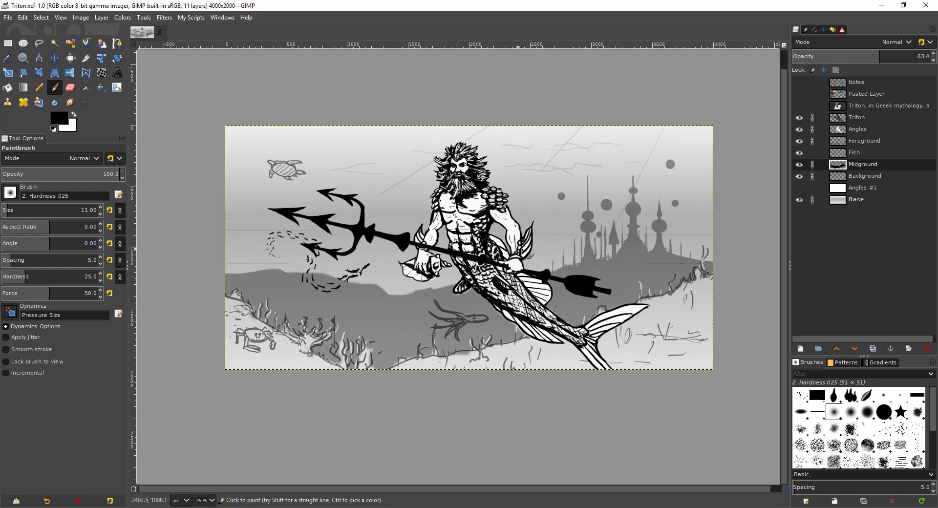
pyautogui.scroll(1, 521, 246)
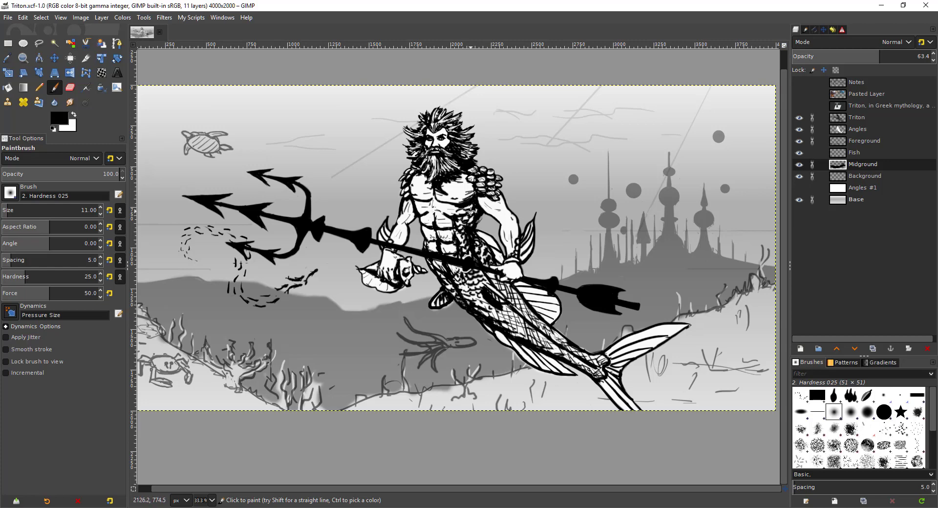
pyautogui.press('-')
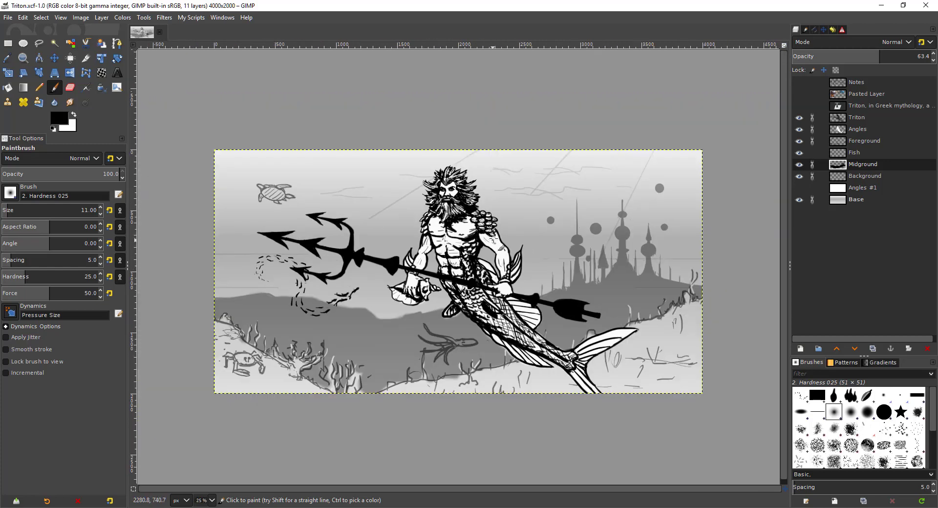
# Step: Save the Triton.xcf image and look over the finished city silhouettes against the whole scene
pyautogui.hotkey('ctrl', 's')
pyautogui.scroll(1, 485, 257)
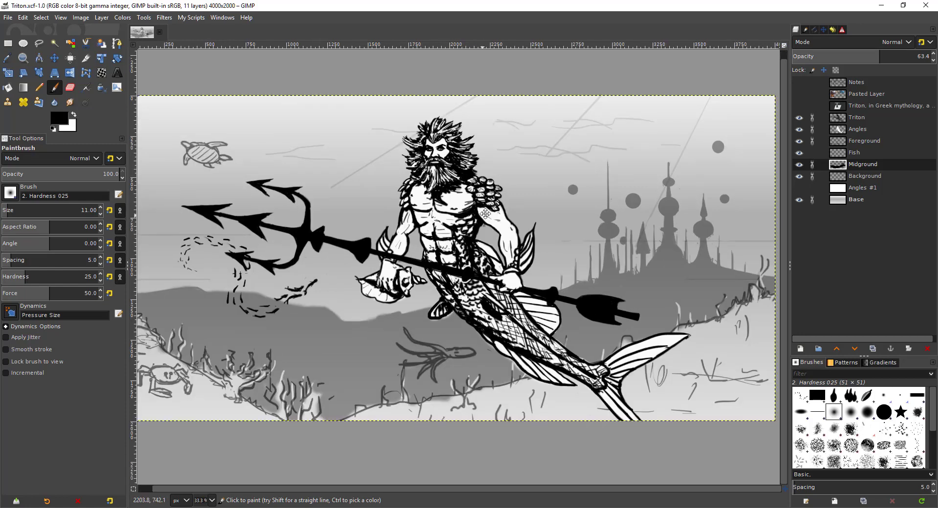
pyautogui.scroll(-1, 484, 245)
pyautogui.scroll(-1, 488, 209)
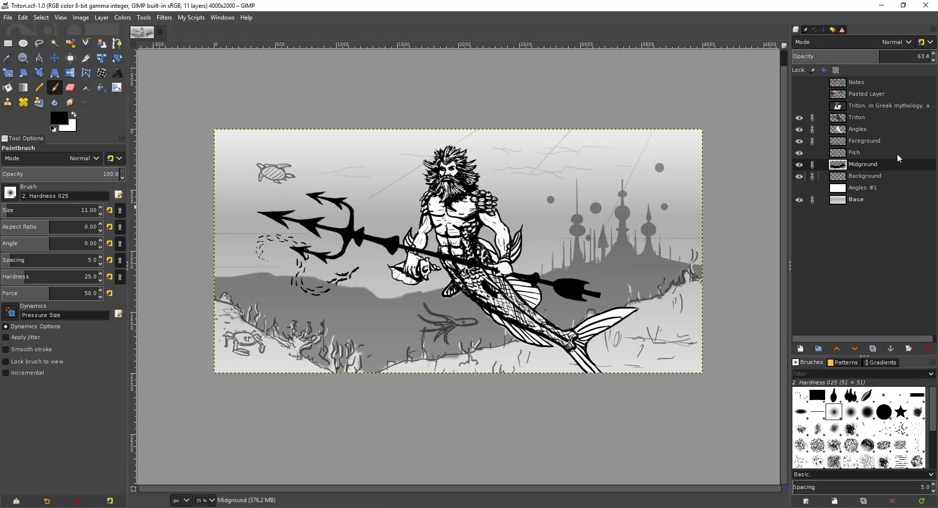
# Step: Flip the linked layers horizontally to check the composition in mirror view, and undo the flip
pyautogui.click(814, 153)
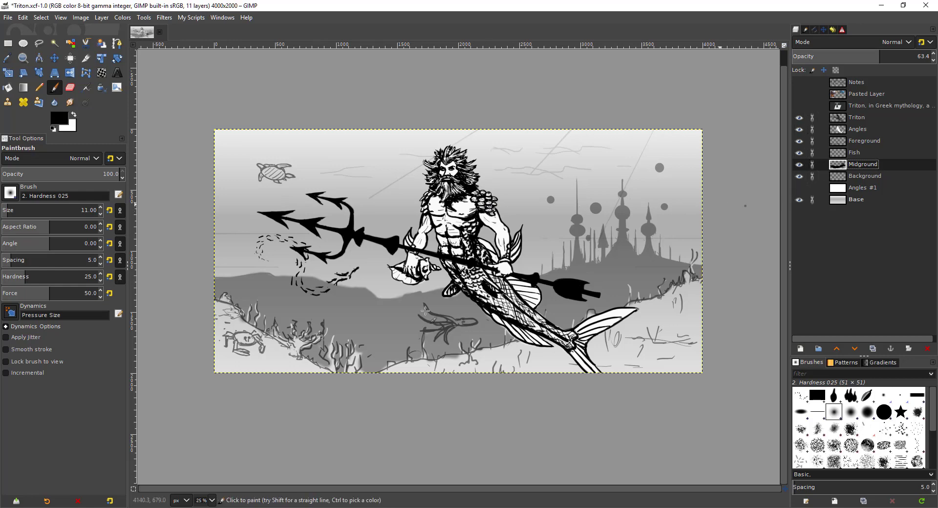
pyautogui.press('h')
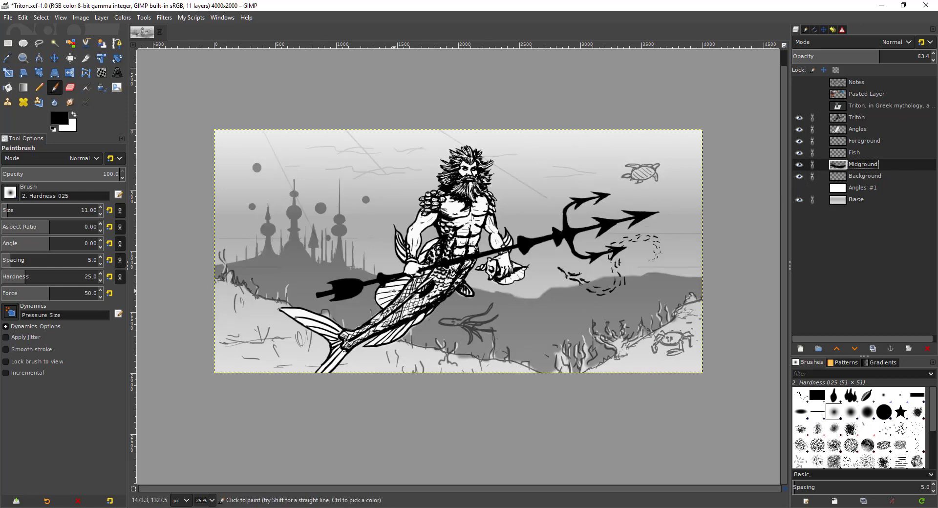
pyautogui.scroll(2, 394, 292)
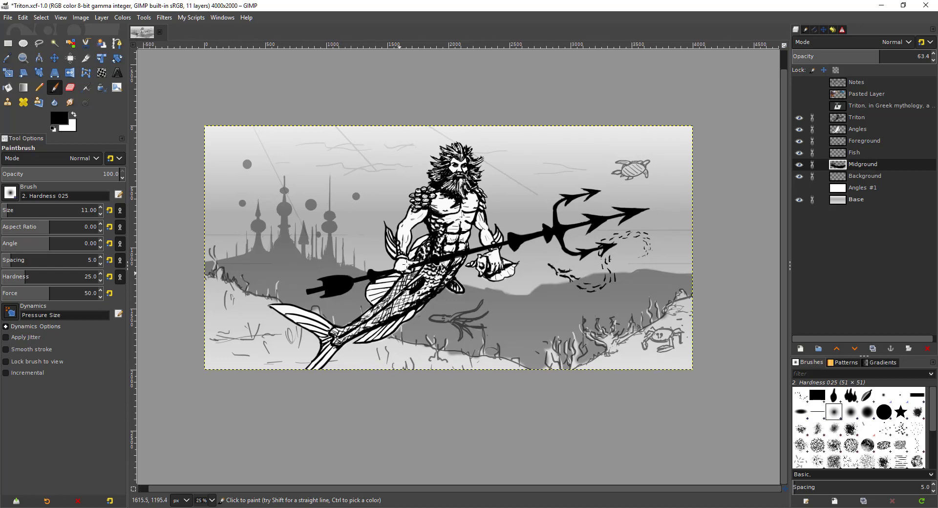
pyautogui.scroll(-1, 405, 311)
pyautogui.scroll(-1, 404, 311)
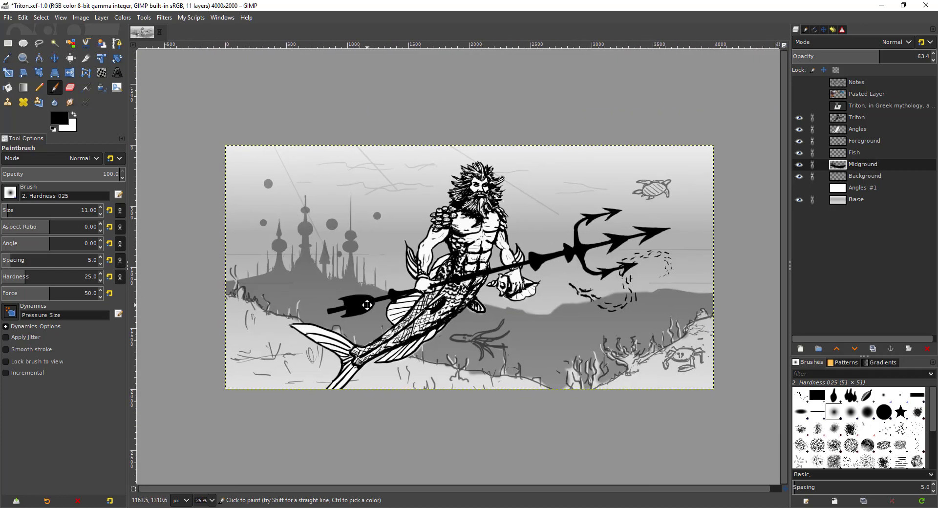
pyautogui.hotkey('ctrl', 'z')
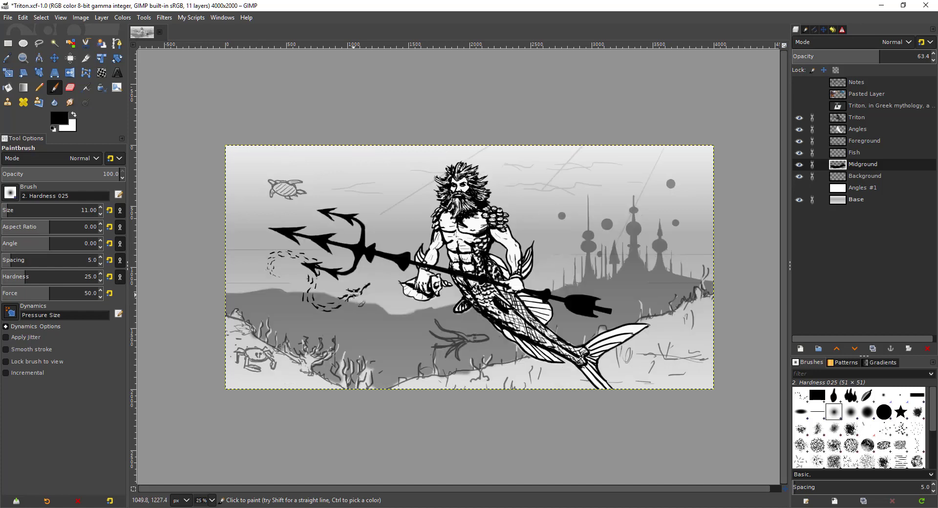
# Step: Inspect the scene in its original orientation and save Triton.xcf again
pyautogui.moveTo(354, 294); pyautogui.dragTo(343, 292)
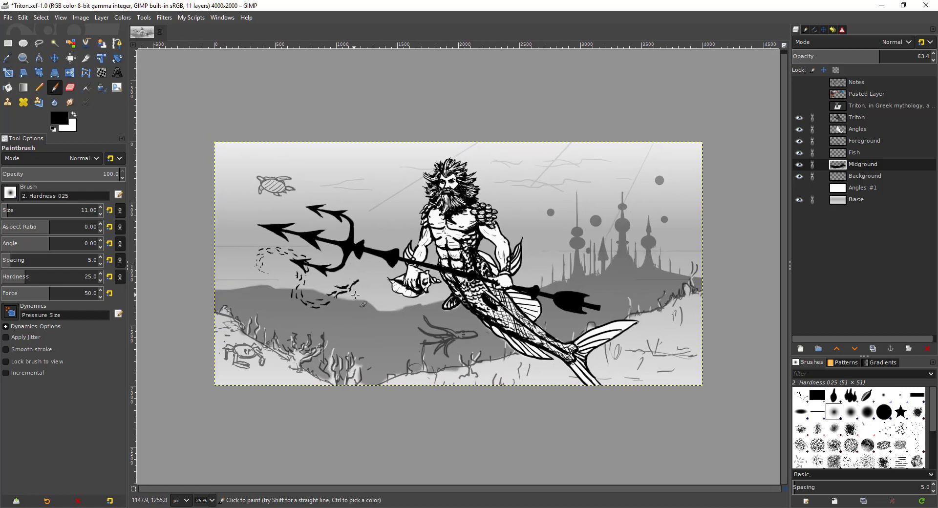
pyautogui.scroll(1, 354, 292)
pyautogui.scroll(-1, 353, 292)
pyautogui.scroll(1, 364, 234)
pyautogui.scroll(-1, 366, 215)
pyautogui.hotkey('ctrl', 's')
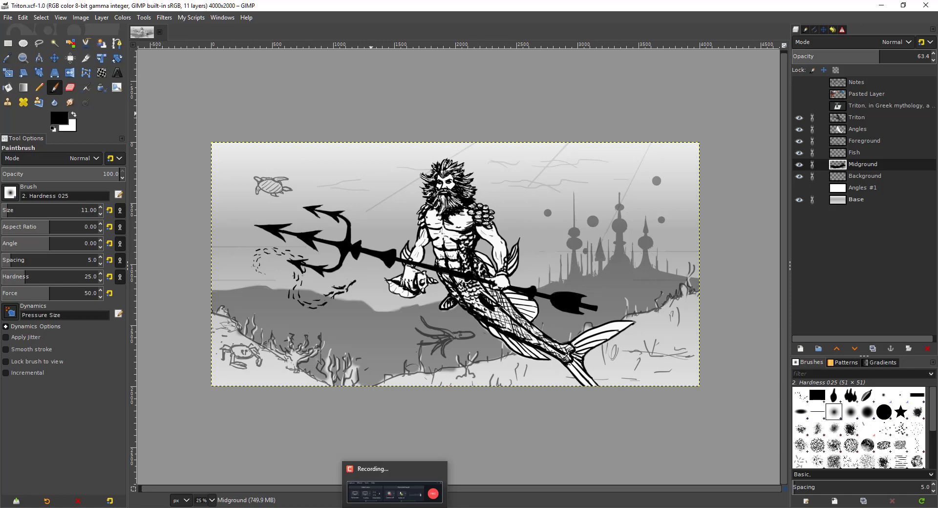
pyautogui.click(395, 507)
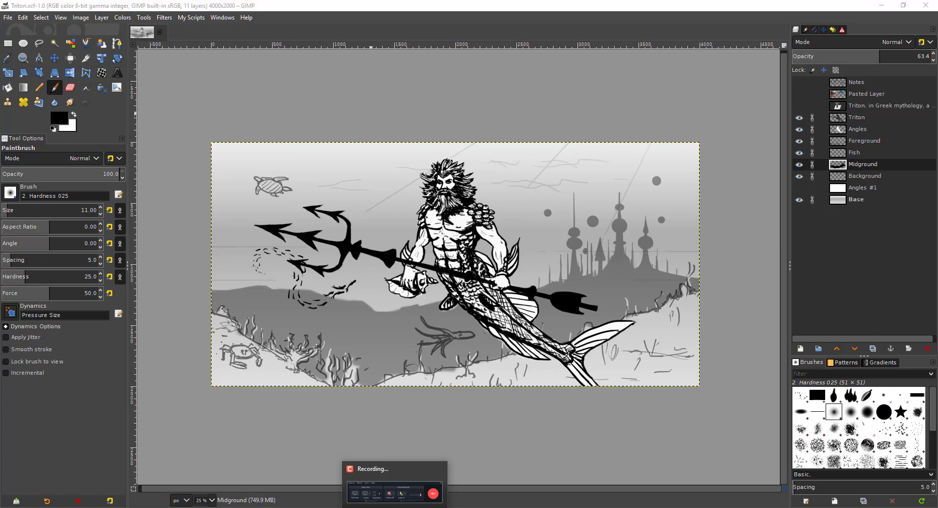